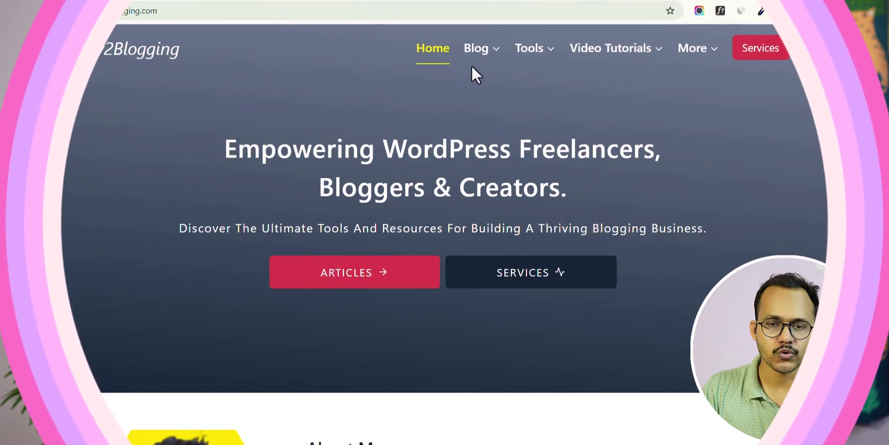
- Open the Key2Blogging site's Blog page and look through its grid of post cards
{"action": "left_click", "coordinate": [470, 51]}
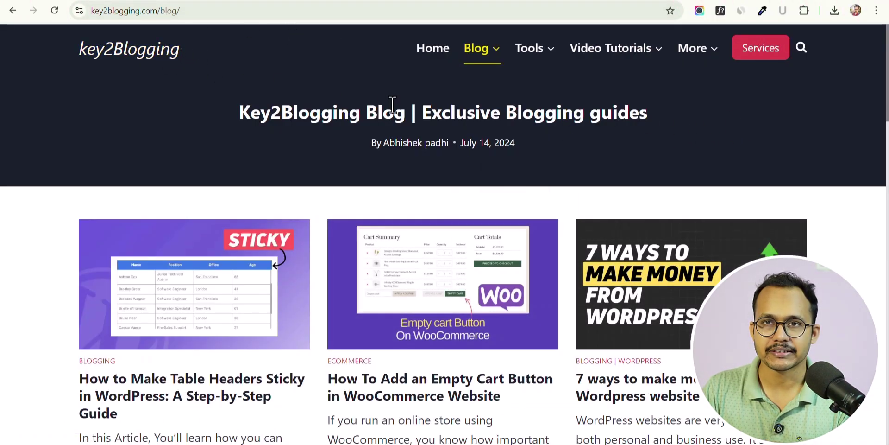
{"action": "scroll", "coordinate": [850, 201], "scroll_direction": "down", "scroll_amount": 6}
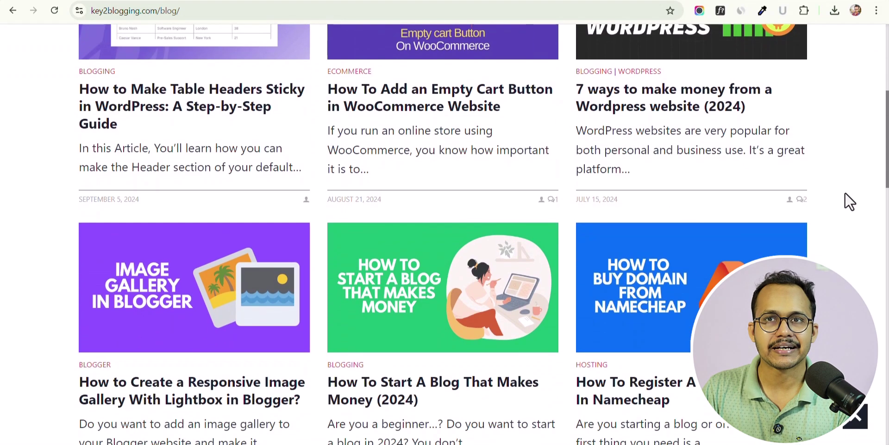
{"action": "scroll", "coordinate": [849, 202], "scroll_direction": "down", "scroll_amount": 4}
{"action": "scroll", "coordinate": [850, 202], "scroll_direction": "down", "scroll_amount": 14}
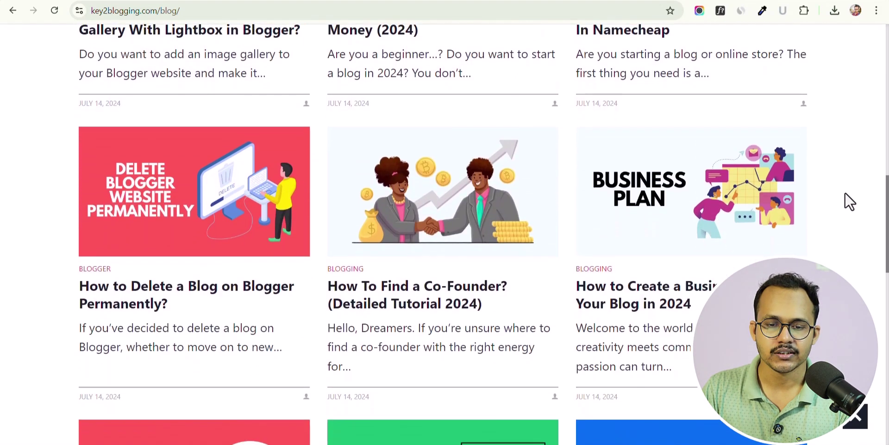
{"action": "scroll", "coordinate": [850, 201], "scroll_direction": "up", "scroll_amount": 20}
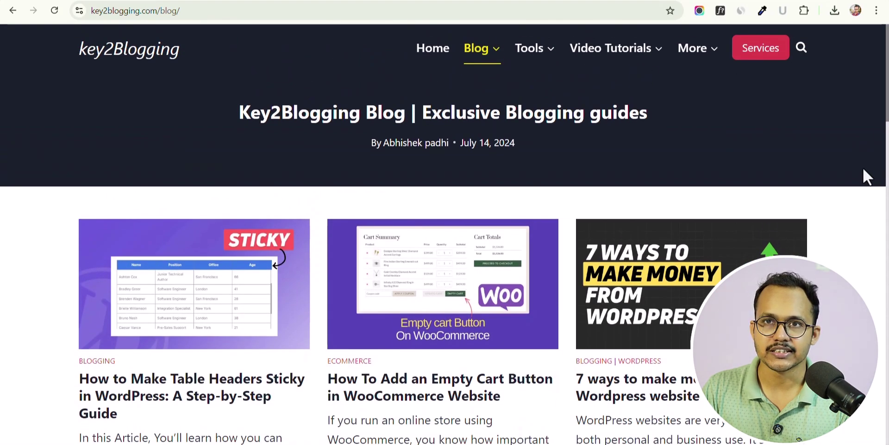
- View the posts in the site's Blogger category, and return to the main Blog page to look over its posts
{"action": "mouse_move", "coordinate": [481, 48]}
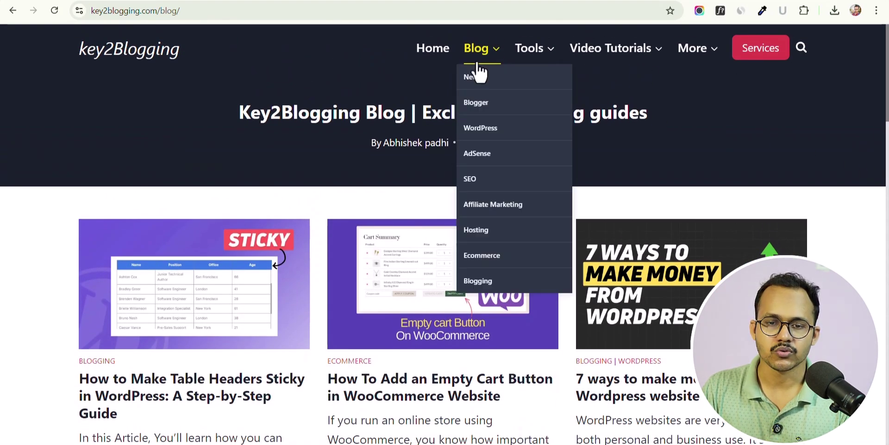
{"action": "left_click", "coordinate": [494, 107]}
{"action": "scroll", "coordinate": [499, 116], "scroll_direction": "down", "scroll_amount": 15}
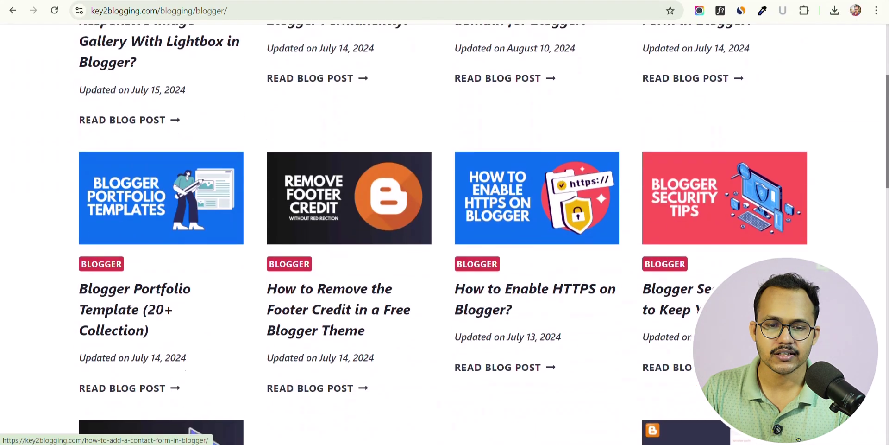
{"action": "scroll", "coordinate": [224, 33], "scroll_direction": "up", "scroll_amount": 15}
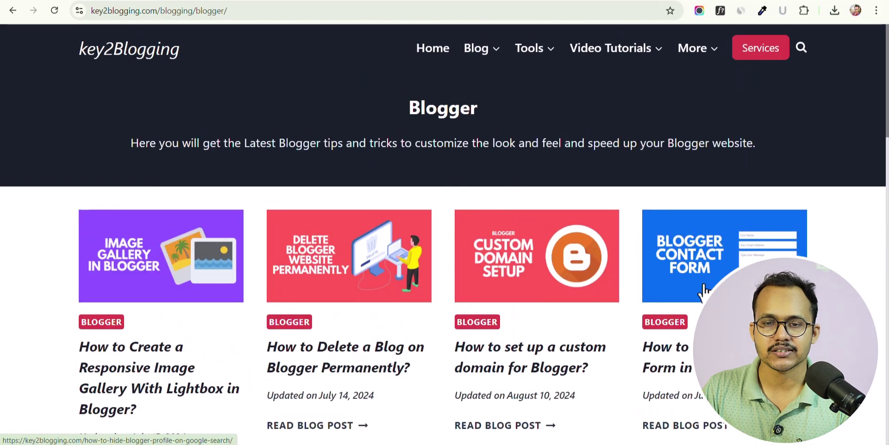
{"action": "left_click", "coordinate": [469, 60]}
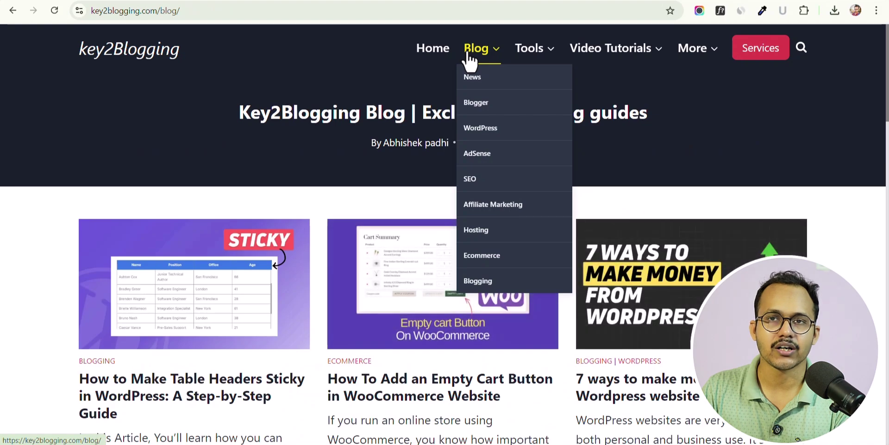
{"action": "scroll", "coordinate": [857, 139], "scroll_direction": "down", "scroll_amount": 6}
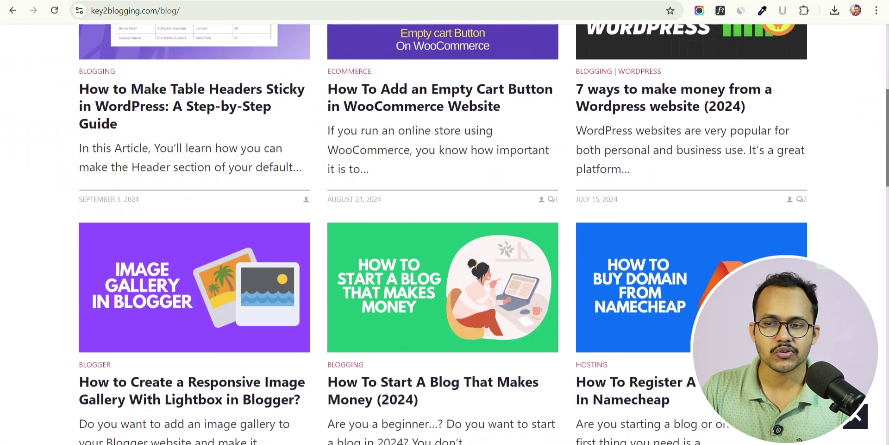
{"action": "left_click_drag", "start_coordinate": [887, 153], "coordinate": [887, 56]}
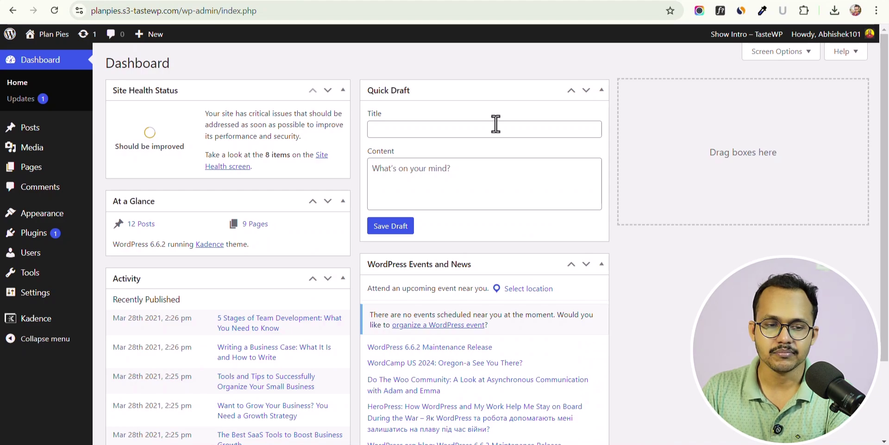
- Create a new page in the Plan Pies WordPress admin and title it "Blog"
{"action": "left_click", "coordinate": [30, 169]}
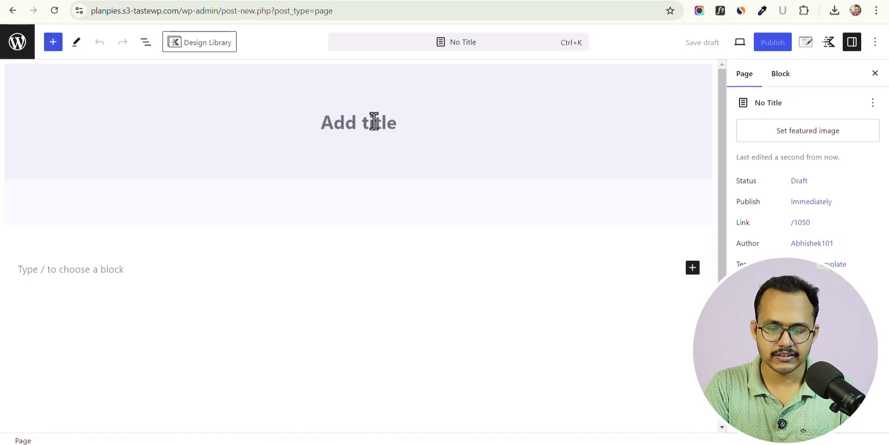
{"action": "type", "text": "Blog"}
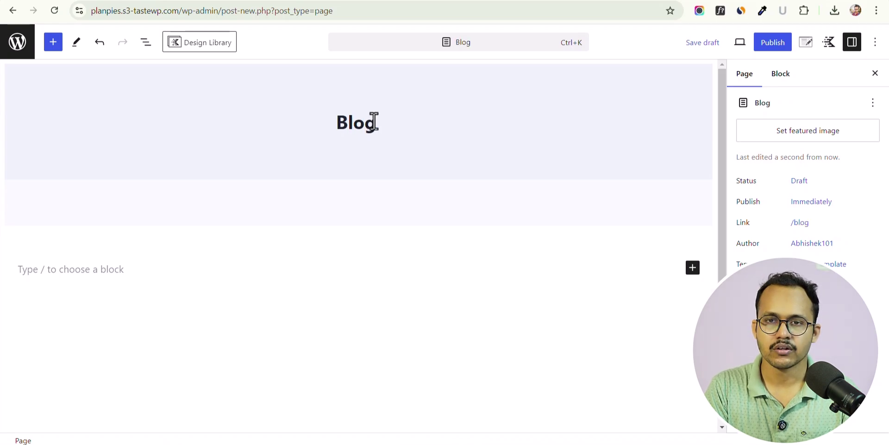
{"action": "key", "text": "BackSpace"}
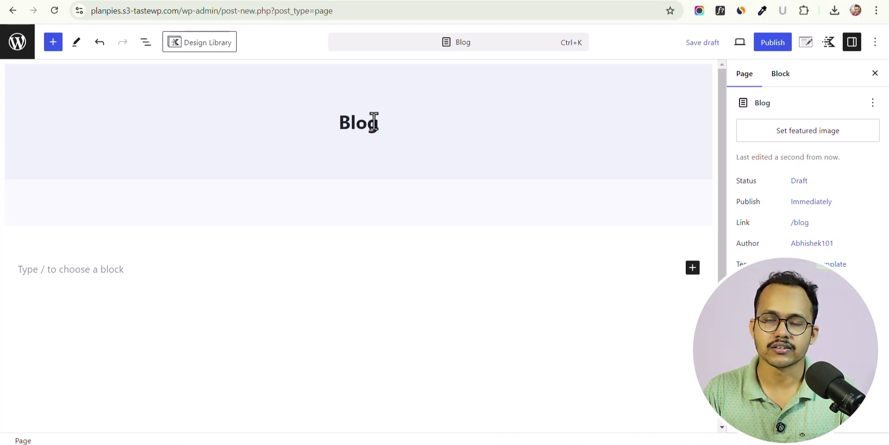
- Check the new page's URL slug and publish the page
{"action": "left_click", "coordinate": [799, 222]}
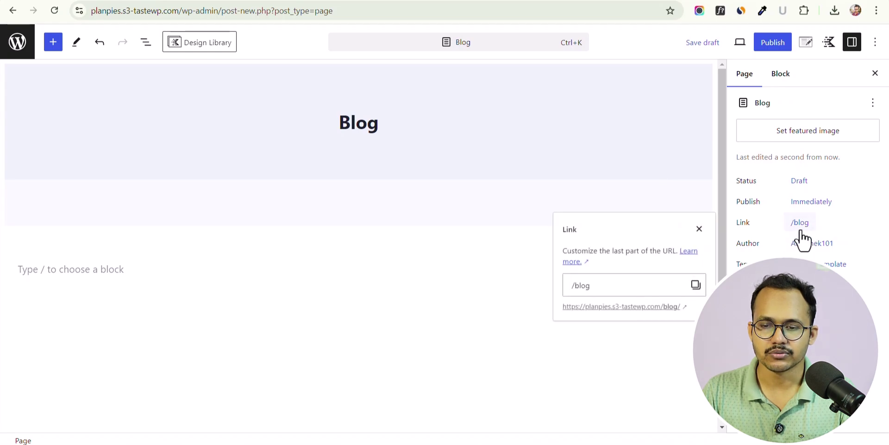
{"action": "left_click", "coordinate": [608, 286]}
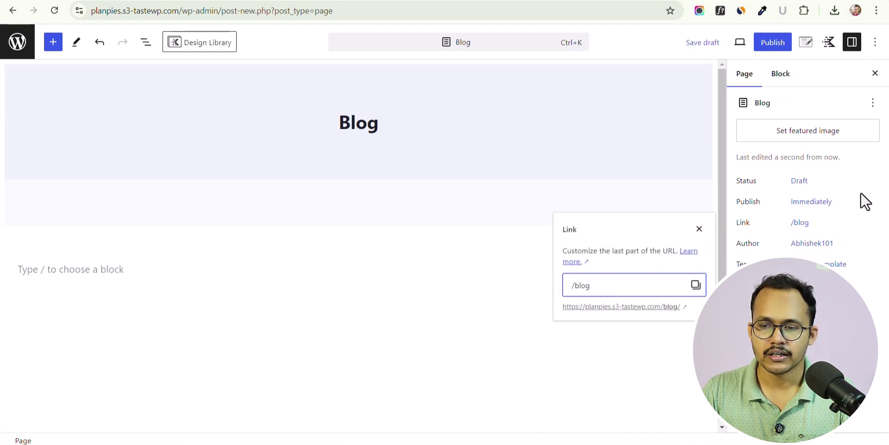
{"action": "left_click", "coordinate": [839, 183]}
{"action": "left_click", "coordinate": [773, 44]}
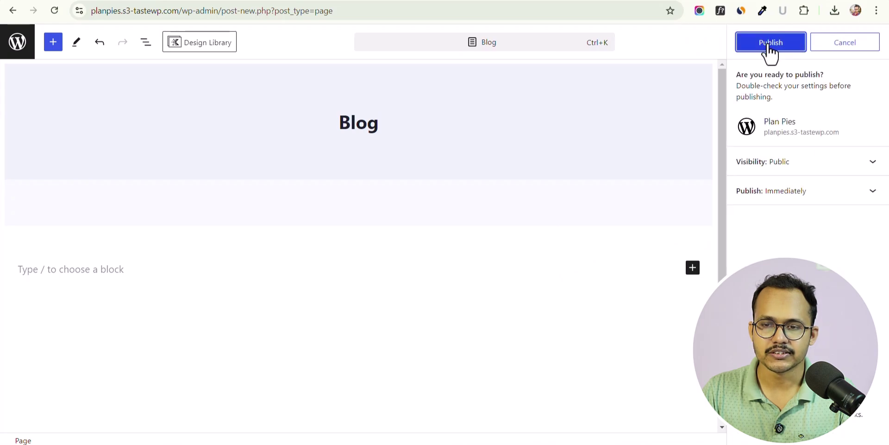
{"action": "left_click", "coordinate": [768, 45]}
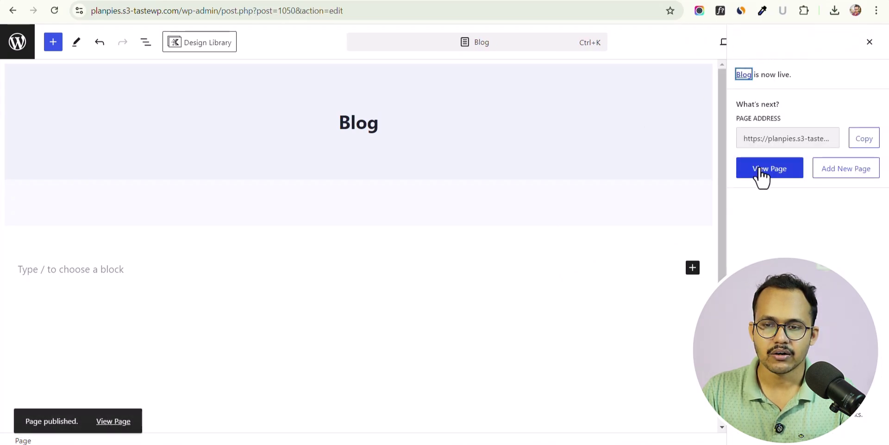
{"action": "left_click", "coordinate": [868, 42]}
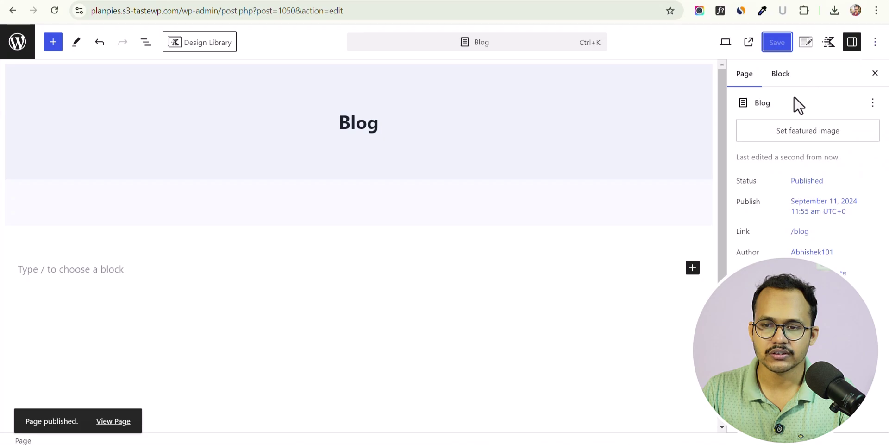
- Set the Blog page's layout to Fullwidth and its content style to Unboxed in the page settings, and save the page
{"action": "left_click", "coordinate": [806, 42]}
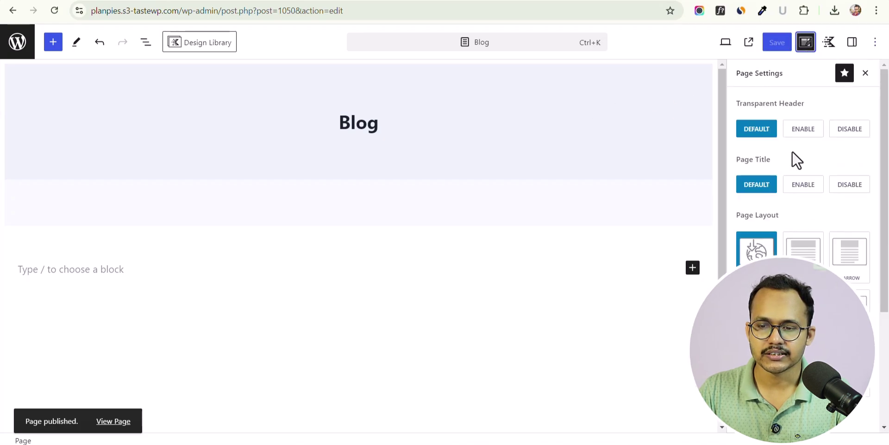
{"action": "left_click", "coordinate": [748, 323]}
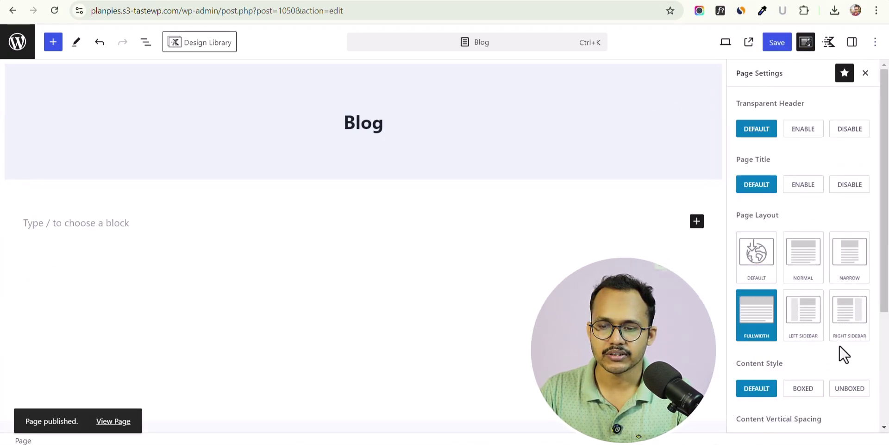
{"action": "scroll", "coordinate": [836, 347], "scroll_direction": "down", "scroll_amount": 3}
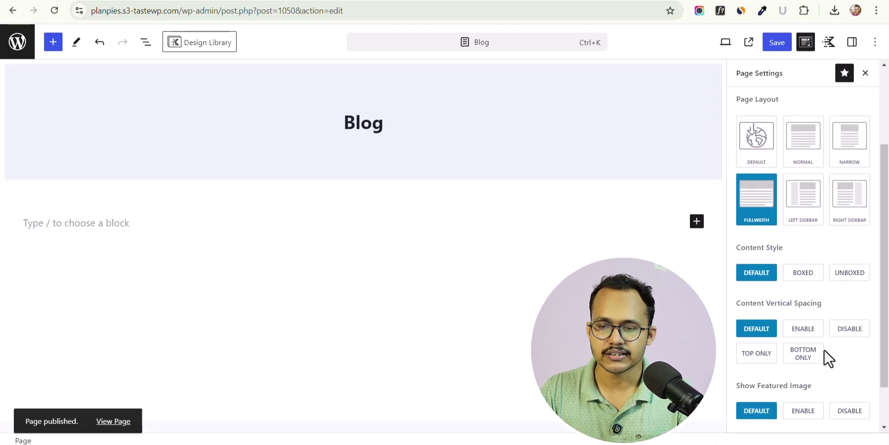
{"action": "left_click", "coordinate": [853, 276]}
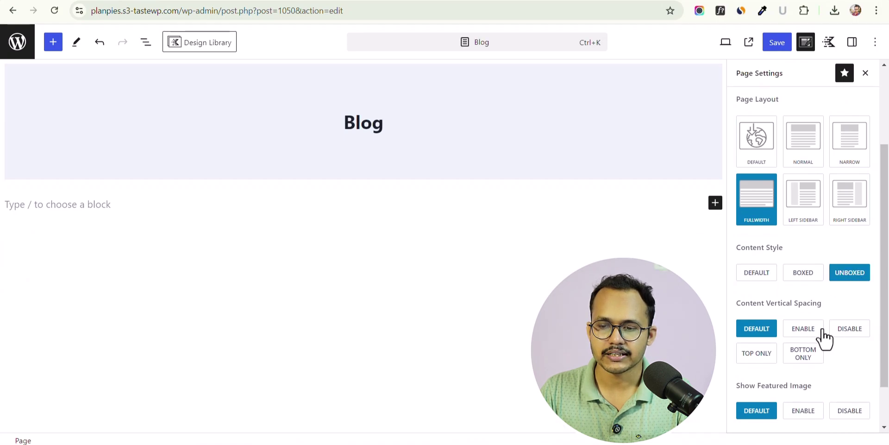
{"action": "scroll", "coordinate": [834, 278], "scroll_direction": "up", "scroll_amount": 3}
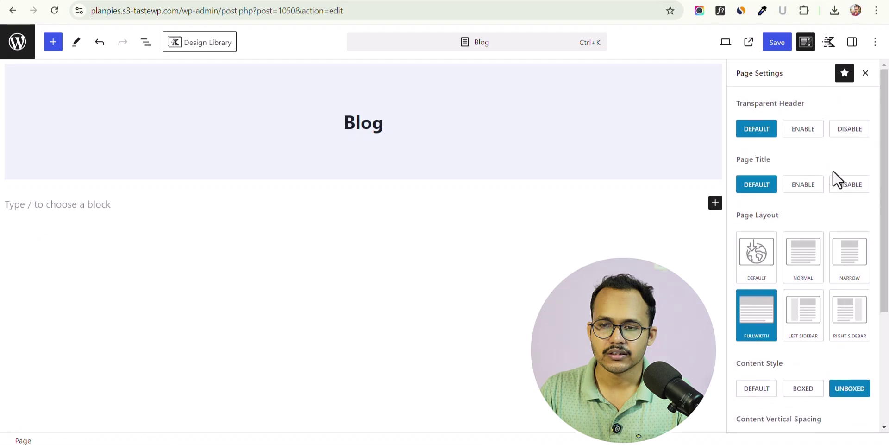
{"action": "left_click", "coordinate": [783, 44]}
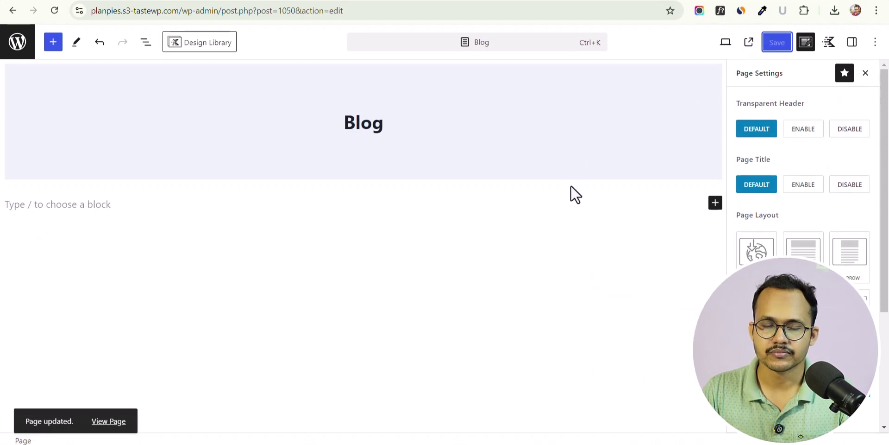
- In the Reading settings, keep a static page as the homepage, assign Blog as the posts page, and save the changes
{"action": "left_click", "coordinate": [13, 11]}
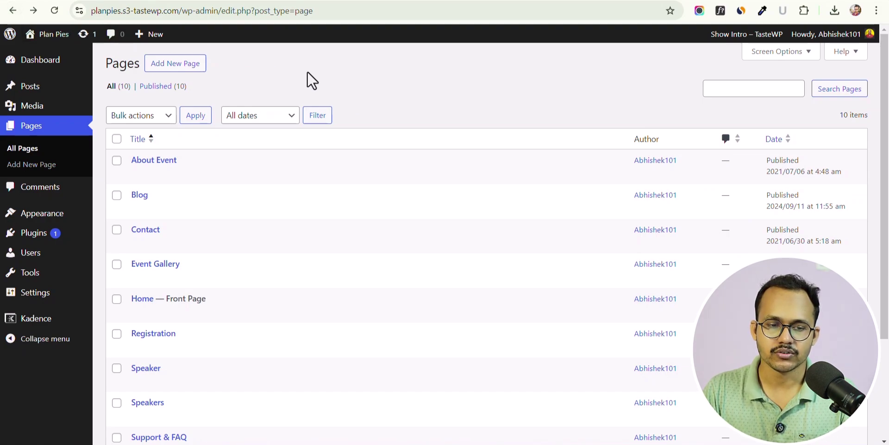
{"action": "mouse_move", "coordinate": [25, 295]}
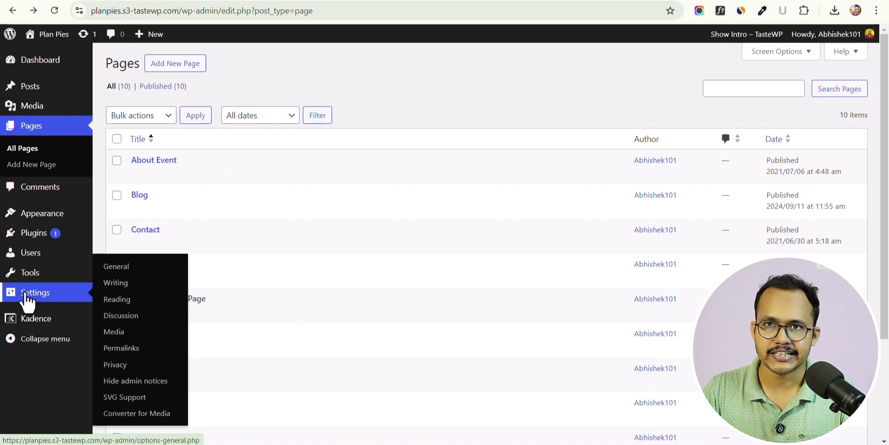
{"action": "left_click", "coordinate": [115, 301]}
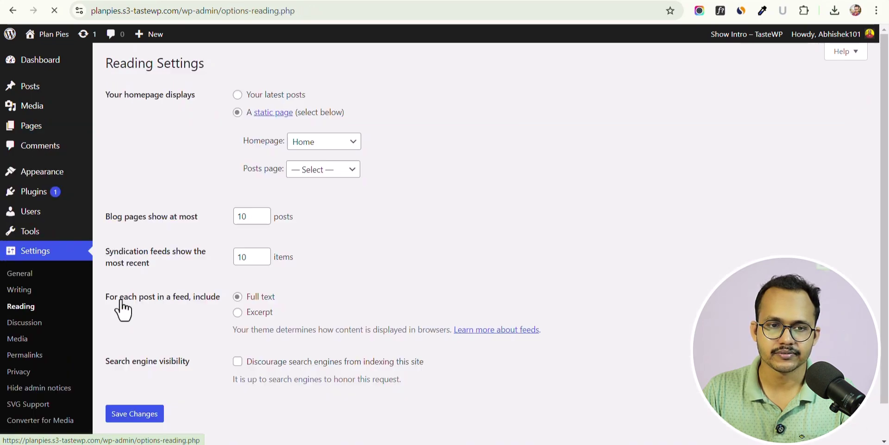
{"action": "left_click", "coordinate": [238, 95]}
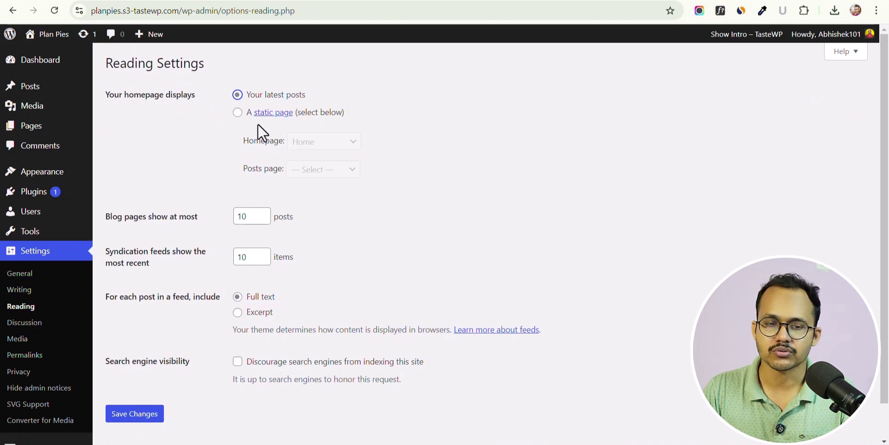
{"action": "left_click", "coordinate": [238, 113]}
{"action": "left_click", "coordinate": [312, 170]}
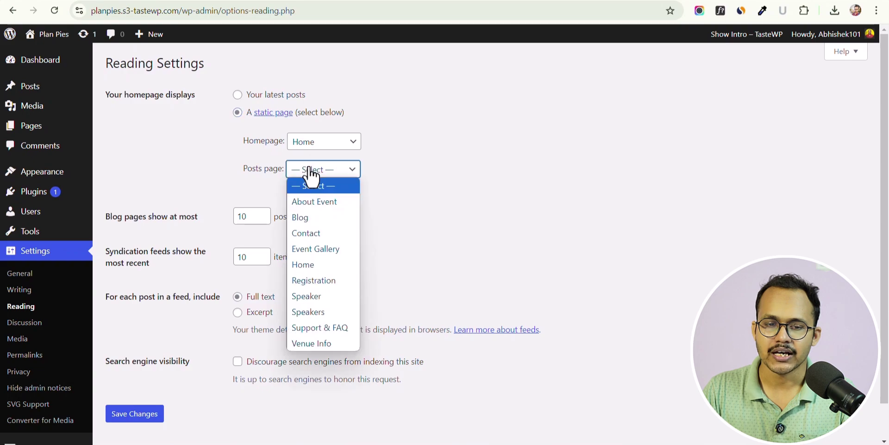
{"action": "left_click", "coordinate": [305, 218]}
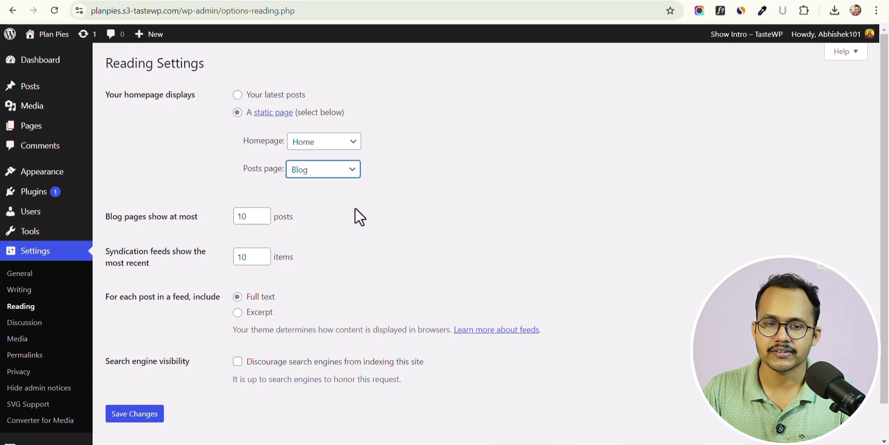
{"action": "left_click", "coordinate": [127, 415]}
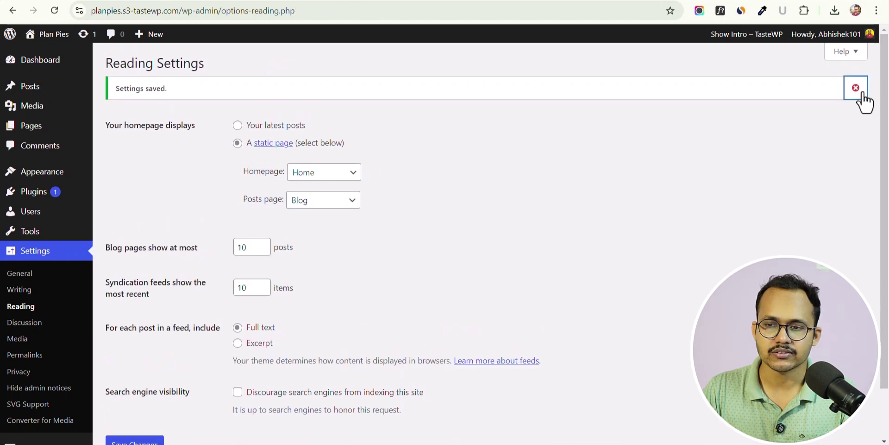
{"action": "left_click", "coordinate": [863, 92]}
- View the live Blog page from the list of pages and look through its post listing
{"action": "left_click", "coordinate": [30, 132]}
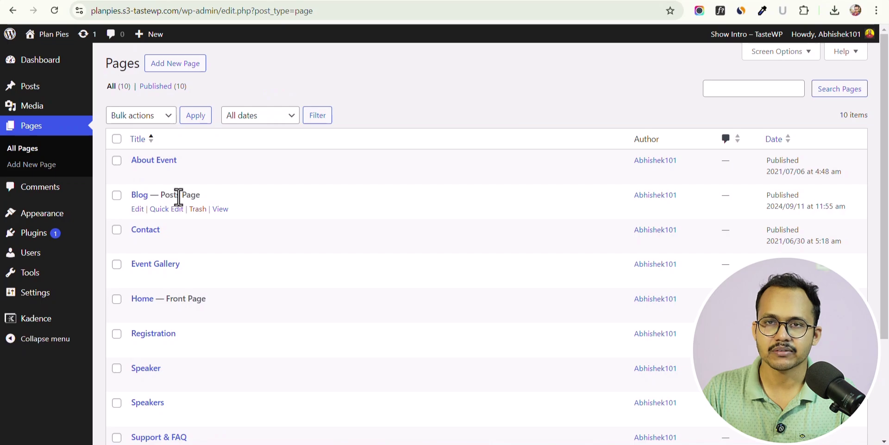
{"action": "left_click", "coordinate": [220, 209]}
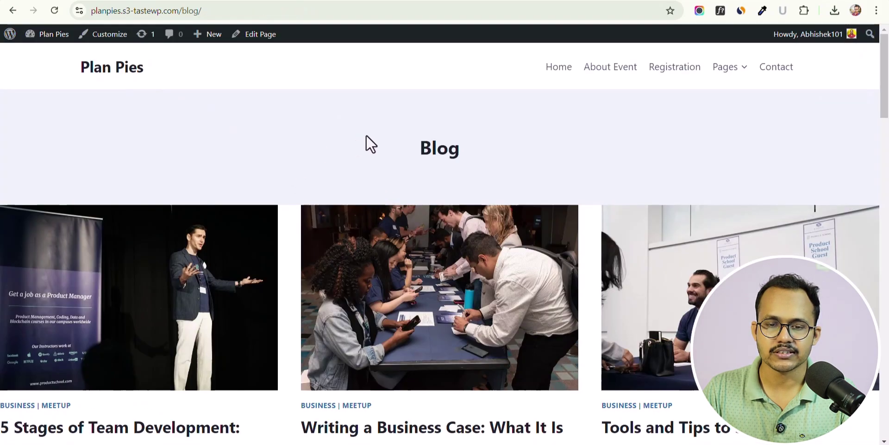
{"action": "scroll", "coordinate": [502, 192], "scroll_direction": "down", "scroll_amount": 10}
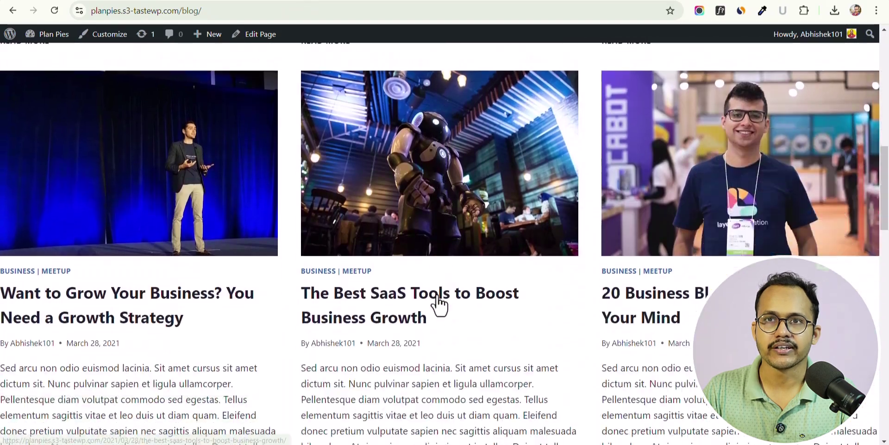
{"action": "scroll", "coordinate": [438, 304], "scroll_direction": "down", "scroll_amount": 10}
{"action": "scroll", "coordinate": [436, 301], "scroll_direction": "up", "scroll_amount": 20}
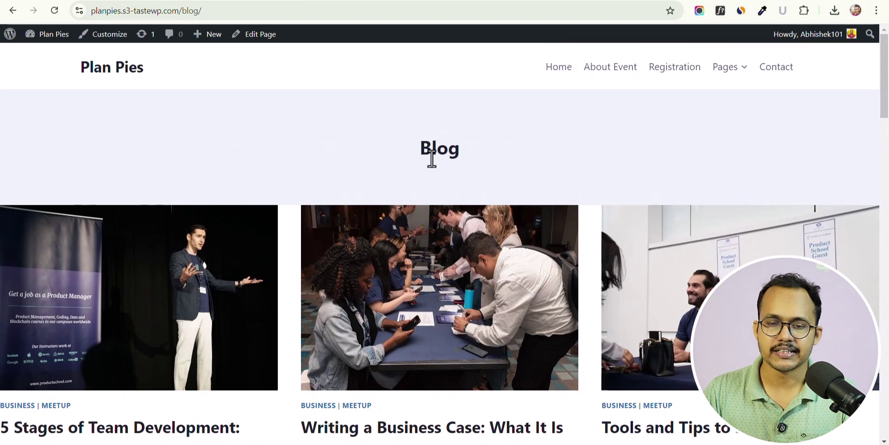
- Open the Blog page for editing, set its page layout to Normal, and save the page
{"action": "left_click", "coordinate": [257, 35]}
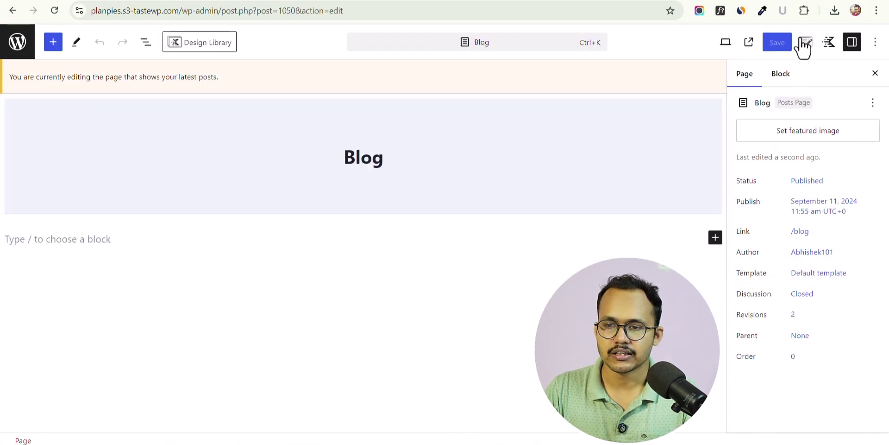
{"action": "left_click", "coordinate": [805, 42]}
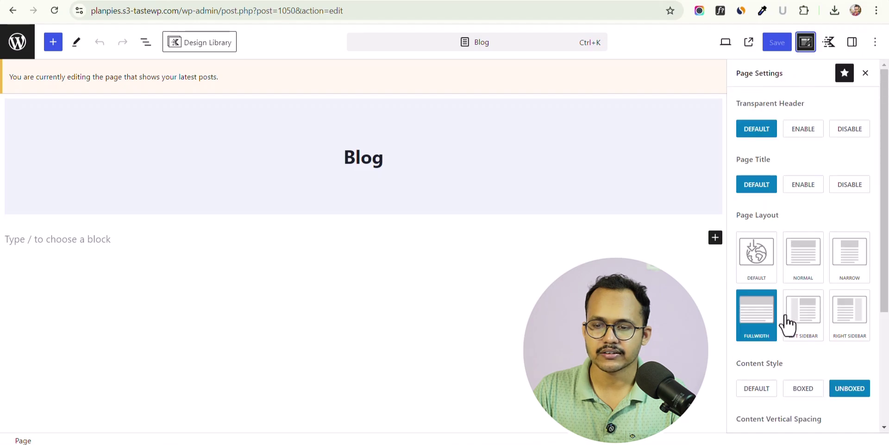
{"action": "left_click", "coordinate": [801, 273]}
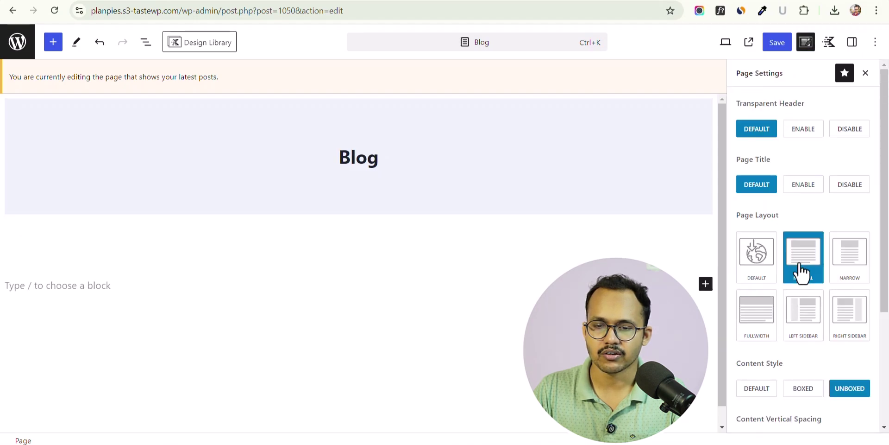
{"action": "left_click", "coordinate": [777, 43]}
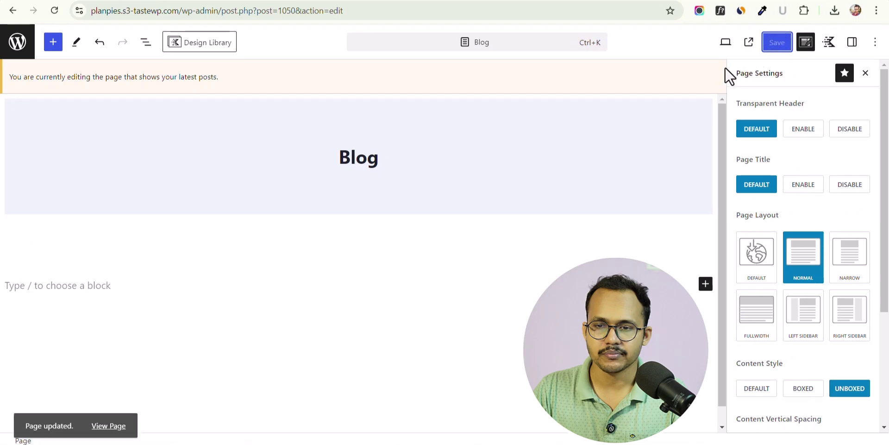
- View the live Blog page and look through the whole post listing in its new layout
{"action": "left_click", "coordinate": [744, 47]}
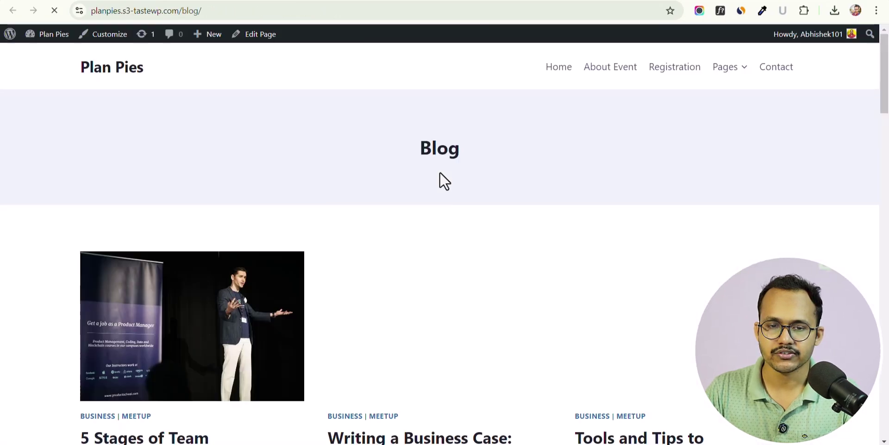
{"action": "scroll", "coordinate": [412, 238], "scroll_direction": "down", "scroll_amount": 20}
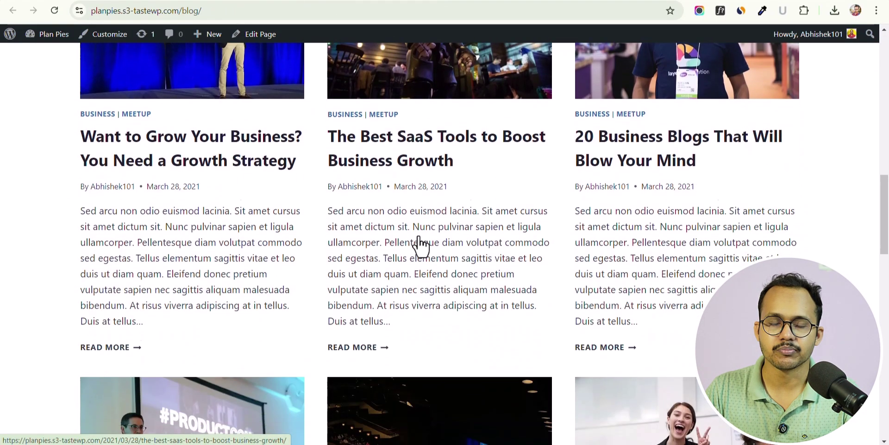
{"action": "scroll", "coordinate": [419, 237], "scroll_direction": "down", "scroll_amount": 10}
{"action": "scroll", "coordinate": [418, 241], "scroll_direction": "up", "scroll_amount": 20}
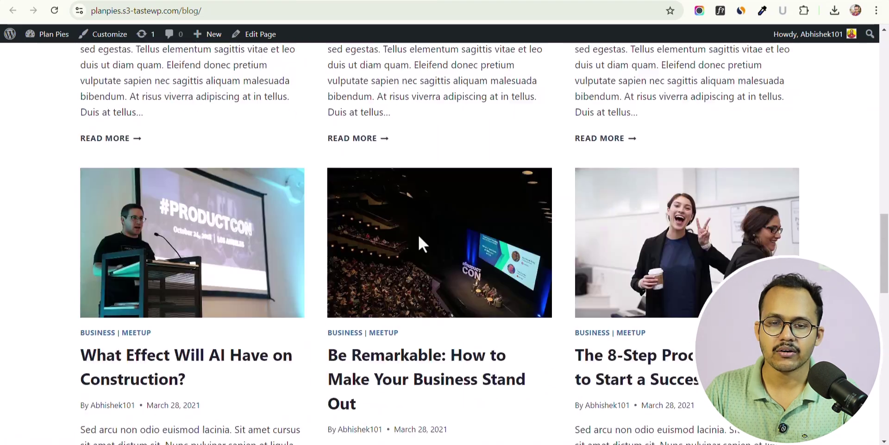
{"action": "scroll", "coordinate": [408, 238], "scroll_direction": "down", "scroll_amount": 7}
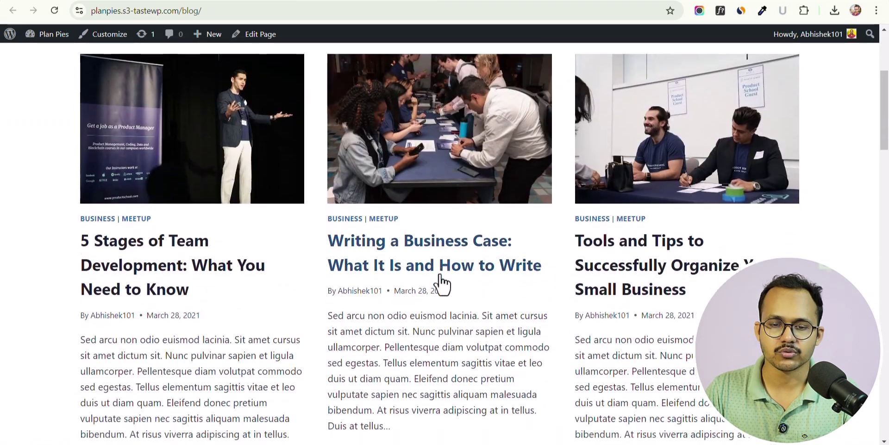
{"action": "scroll", "coordinate": [403, 278], "scroll_direction": "down", "scroll_amount": 15}
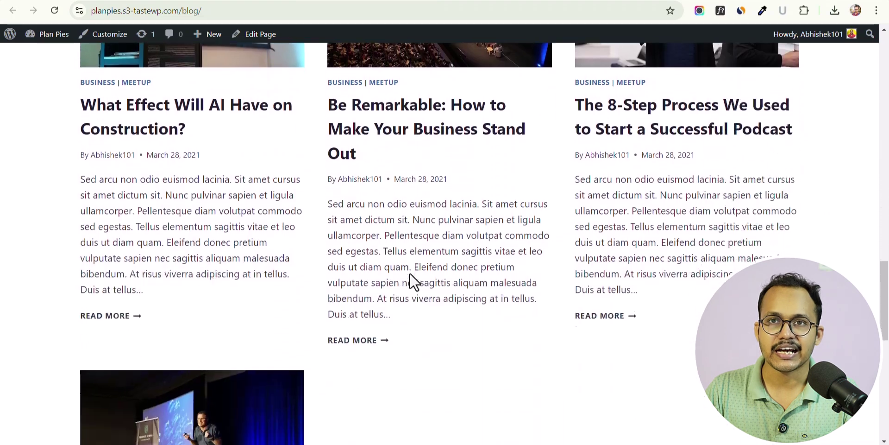
{"action": "scroll", "coordinate": [410, 272], "scroll_direction": "down", "scroll_amount": 4}
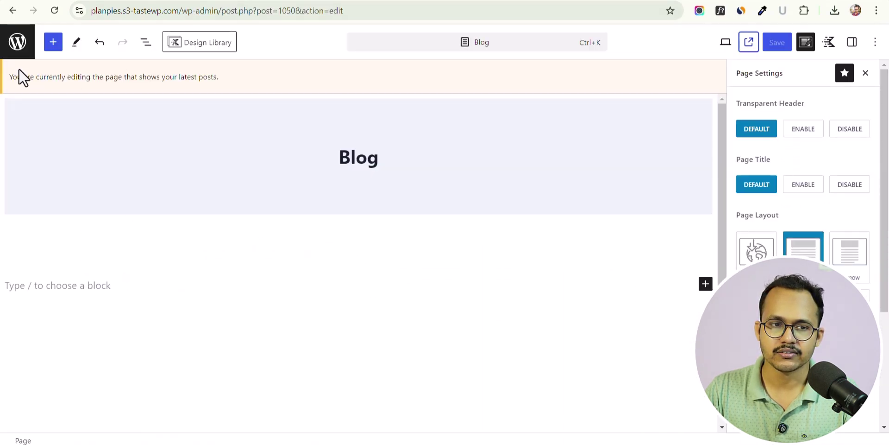
- In the Reading settings, set blog pages to show at most 9 posts and save the changes
{"action": "left_click", "coordinate": [17, 46]}
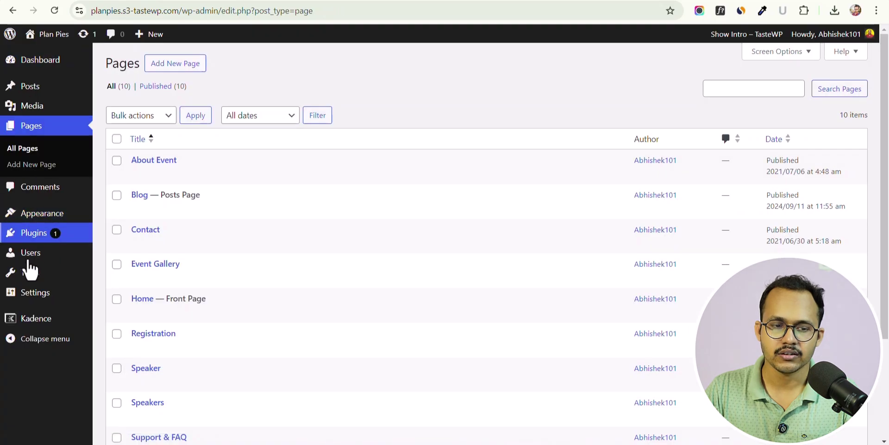
{"action": "mouse_move", "coordinate": [23, 296]}
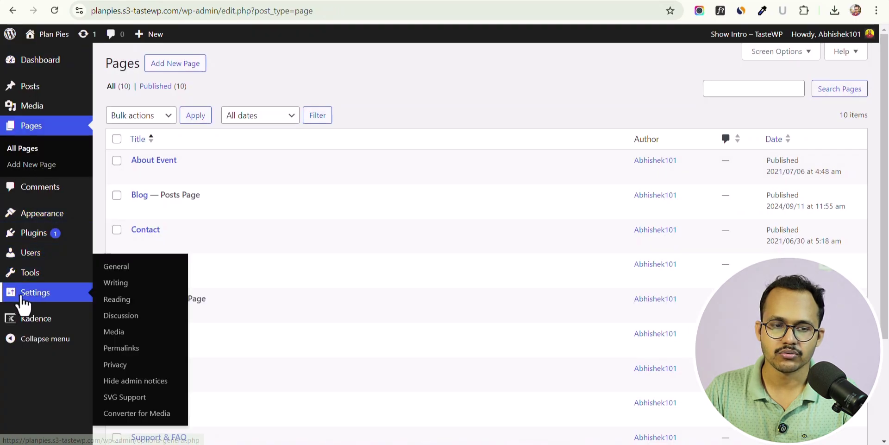
{"action": "left_click", "coordinate": [121, 299]}
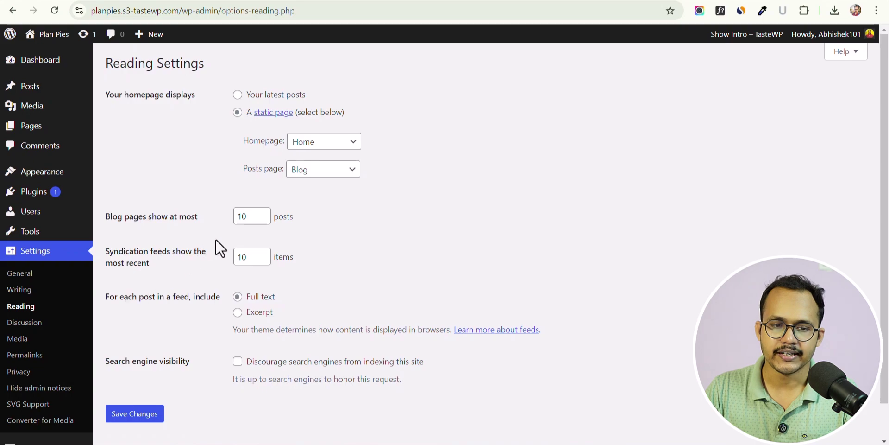
{"action": "left_click", "coordinate": [265, 219]}
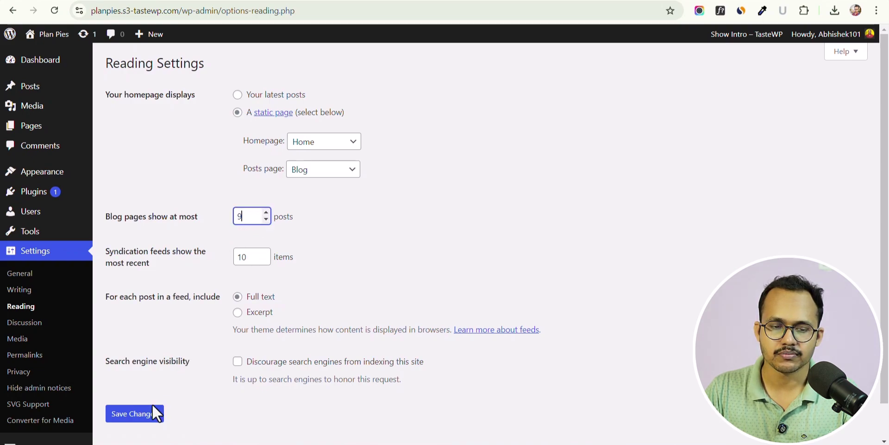
{"action": "left_click", "coordinate": [141, 416]}
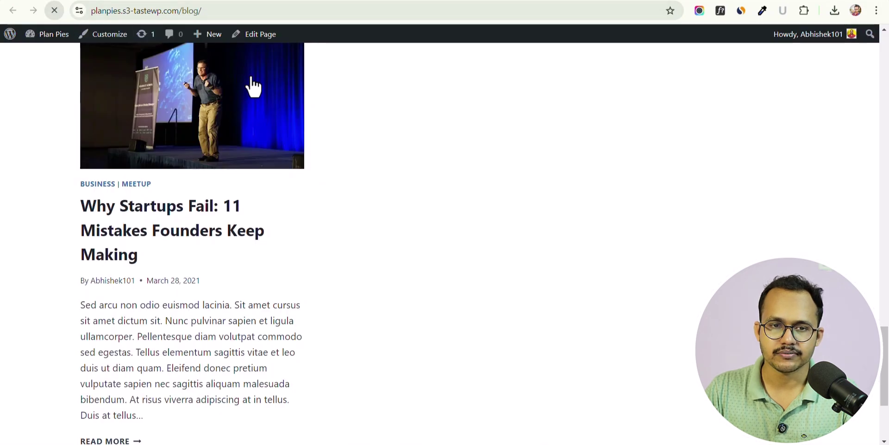
- Check the live Blog page's post grid and the pagination below it
{"action": "scroll", "coordinate": [633, 274], "scroll_direction": "up", "scroll_amount": 15}
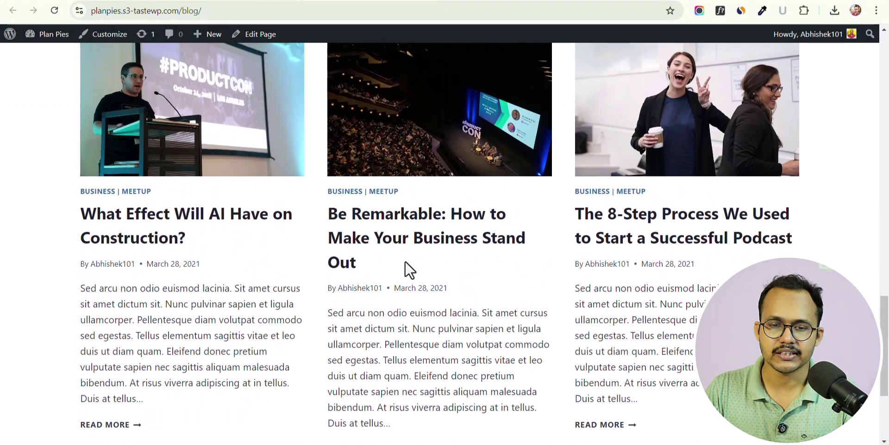
{"action": "scroll", "coordinate": [452, 268], "scroll_direction": "up", "scroll_amount": 8}
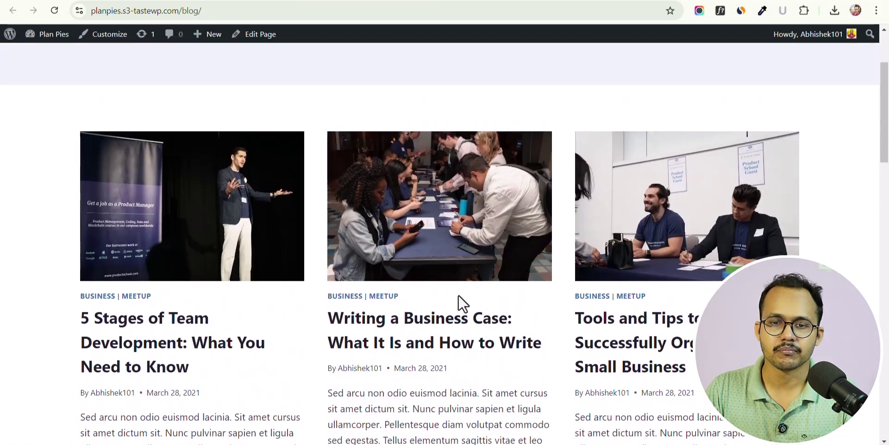
{"action": "scroll", "coordinate": [461, 282], "scroll_direction": "down", "scroll_amount": 12}
{"action": "scroll", "coordinate": [471, 282], "scroll_direction": "down", "scroll_amount": 12}
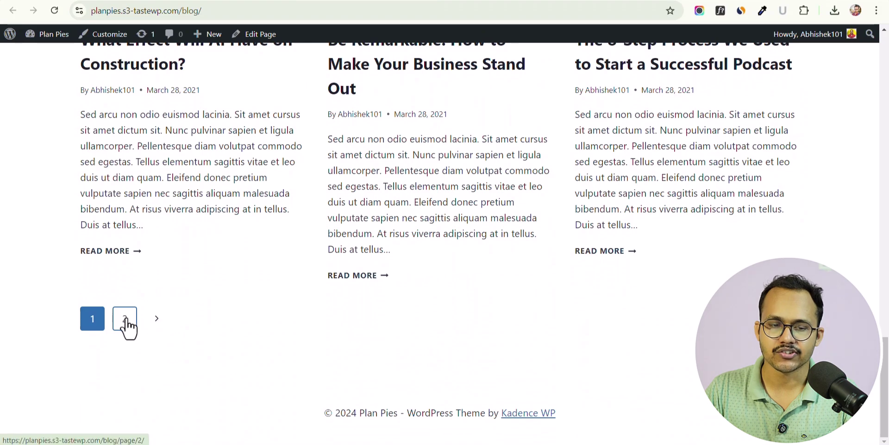
{"action": "scroll", "coordinate": [580, 213], "scroll_direction": "down", "scroll_amount": 10}
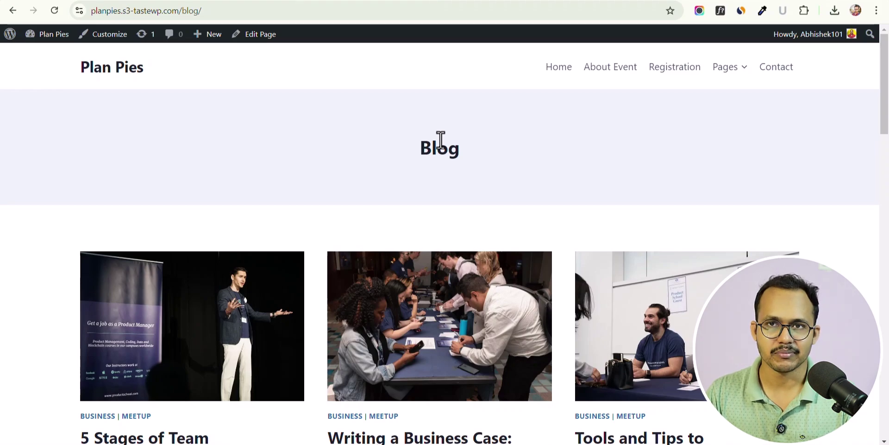
{"action": "scroll", "coordinate": [455, 243], "scroll_direction": "down", "scroll_amount": 2}
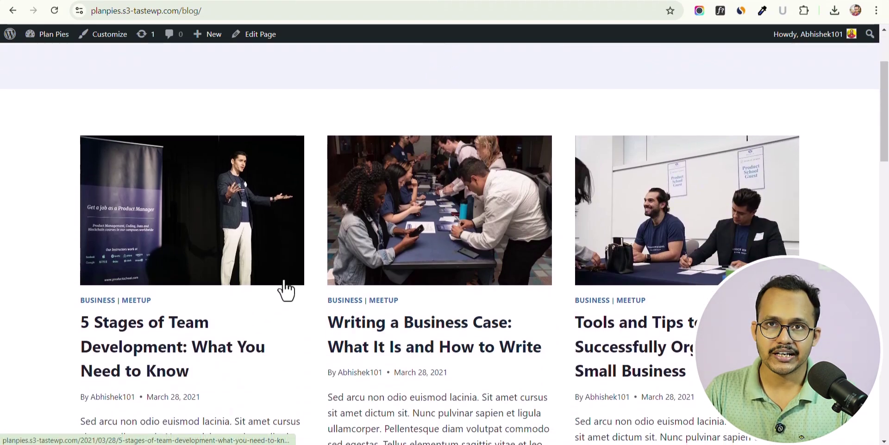
{"action": "scroll", "coordinate": [286, 301], "scroll_direction": "down", "scroll_amount": 2}
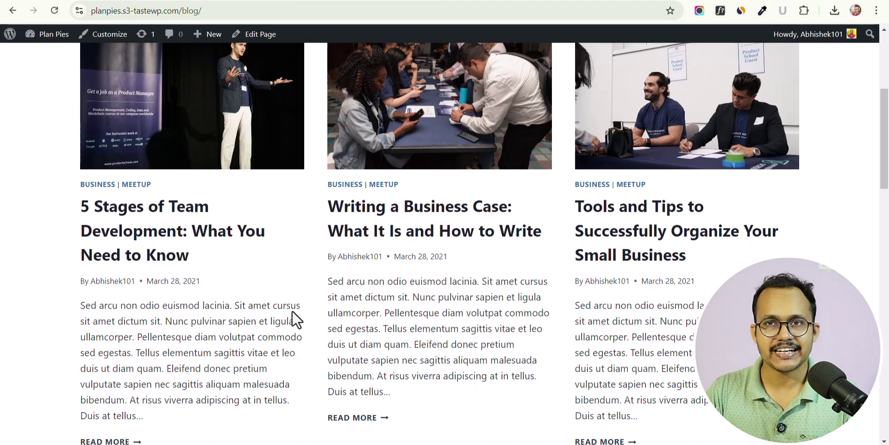
{"action": "scroll", "coordinate": [292, 310], "scroll_direction": "up", "scroll_amount": 4}
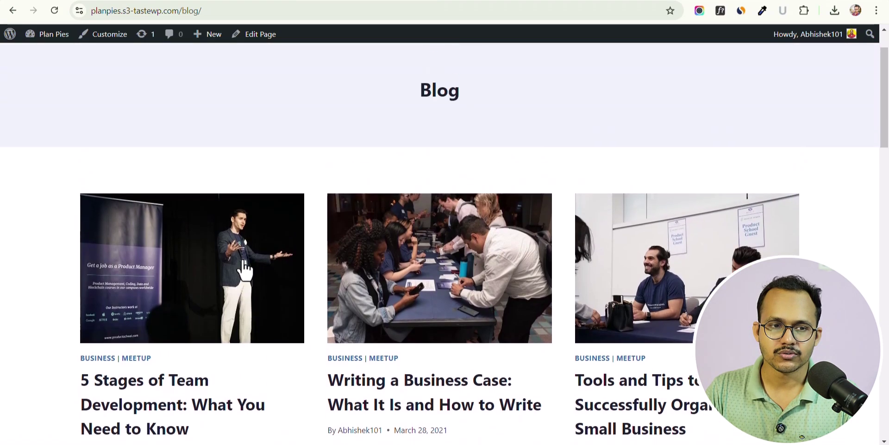
- Activate the Kadence Blocks - PRO Extension plugin from the installed plugins and dismiss the notice
{"action": "mouse_move", "coordinate": [43, 37]}
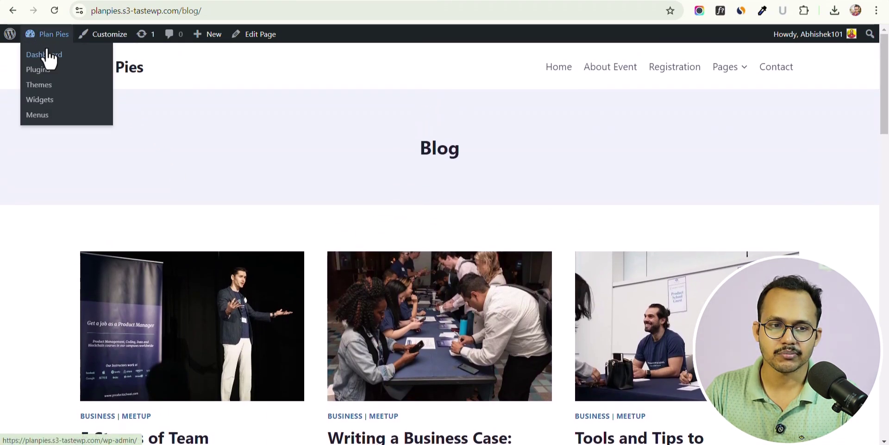
{"action": "left_click", "coordinate": [48, 56]}
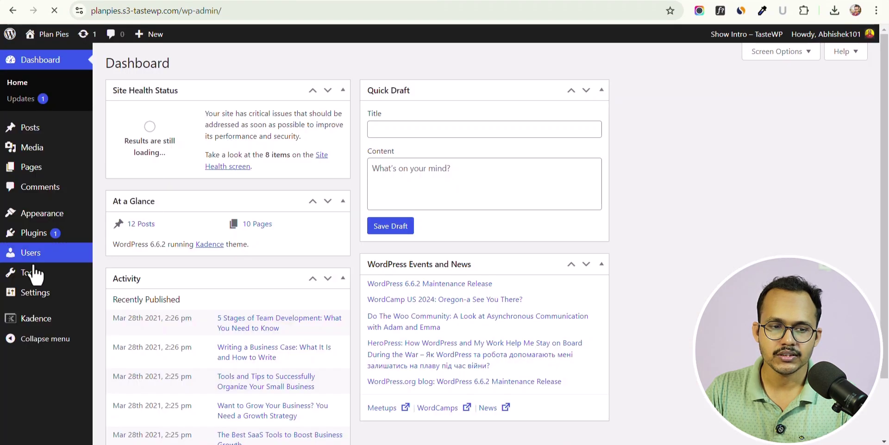
{"action": "left_click", "coordinate": [35, 239]}
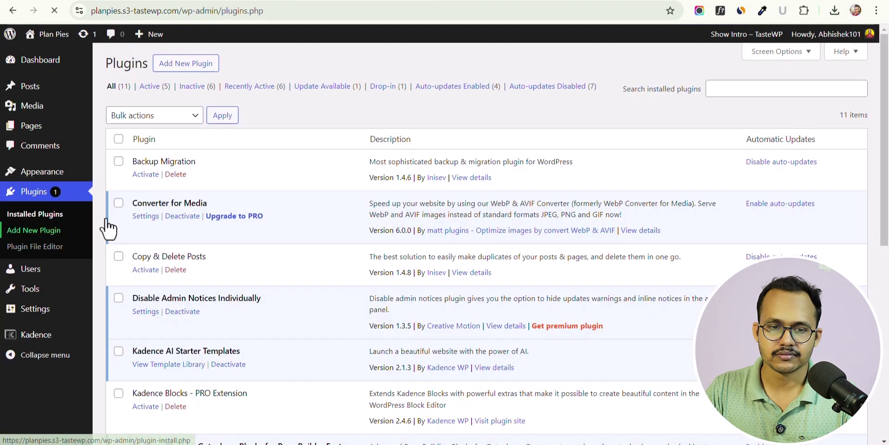
{"action": "scroll", "coordinate": [270, 274], "scroll_direction": "down", "scroll_amount": 1}
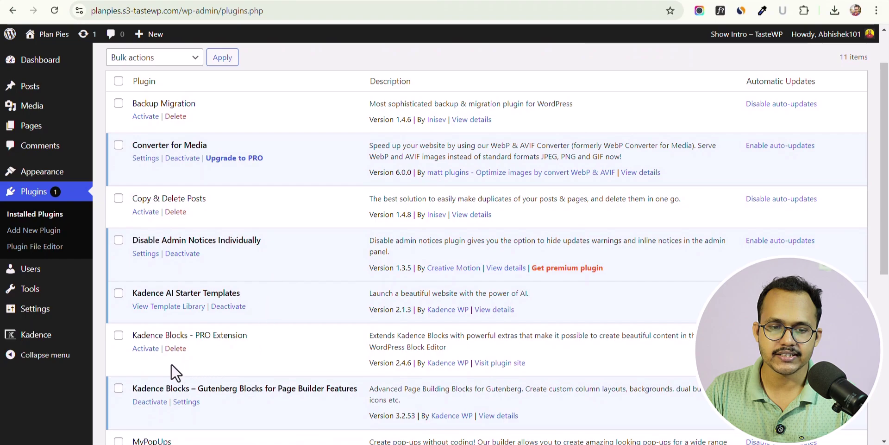
{"action": "left_click", "coordinate": [137, 348]}
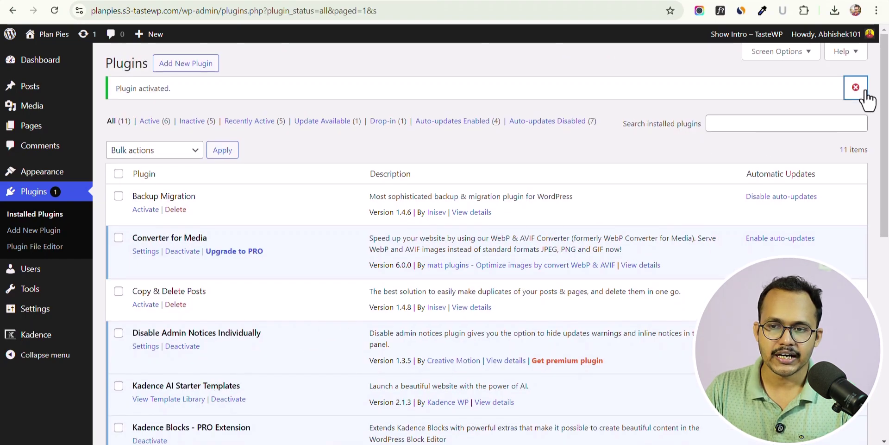
{"action": "left_click", "coordinate": [864, 92]}
- In the Reading settings, clear the posts page assignment by choosing — Select — and save the changes
{"action": "left_click", "coordinate": [31, 310]}
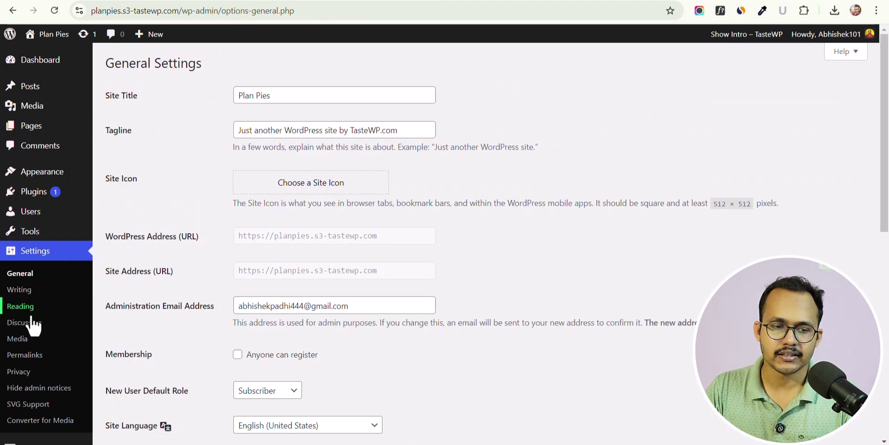
{"action": "left_click", "coordinate": [29, 313]}
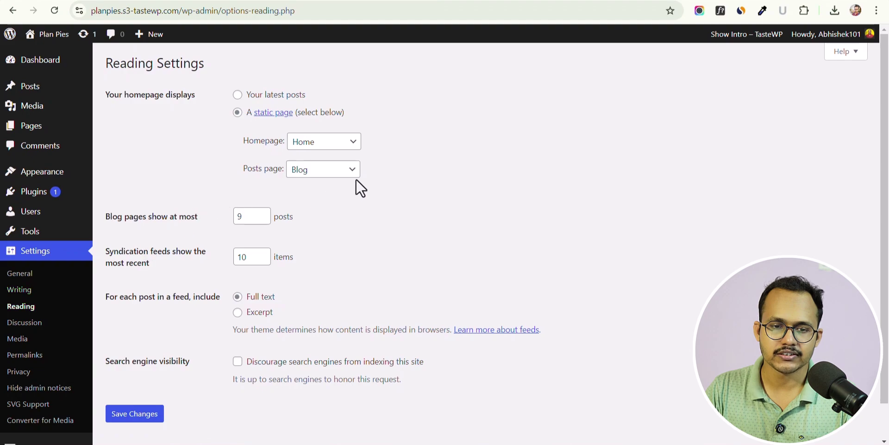
{"action": "left_click", "coordinate": [355, 175]}
{"action": "left_click", "coordinate": [329, 184]}
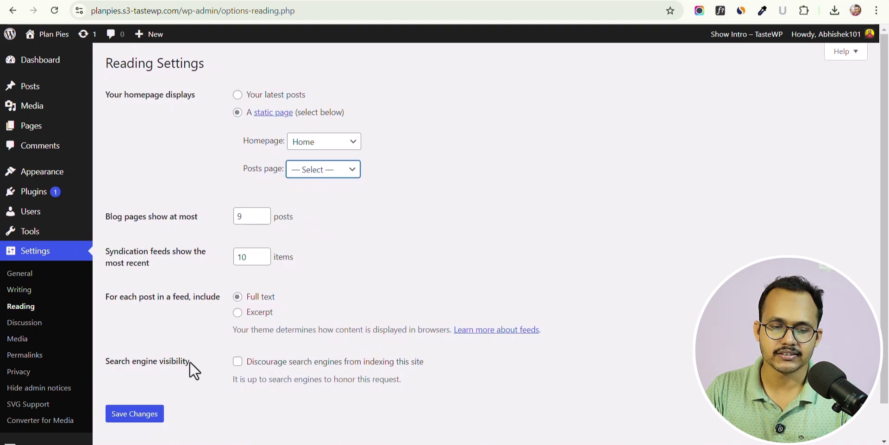
{"action": "left_click", "coordinate": [134, 414]}
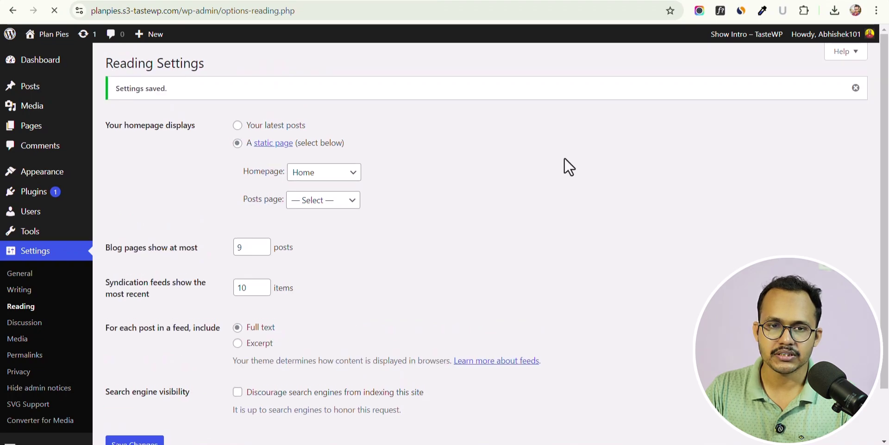
- Open the Blog page in the block editor
{"action": "left_click", "coordinate": [26, 130]}
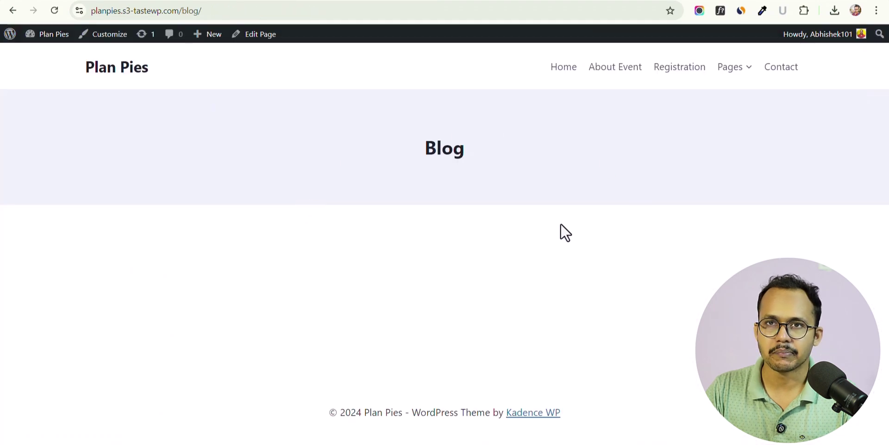
{"action": "left_click", "coordinate": [259, 34]}
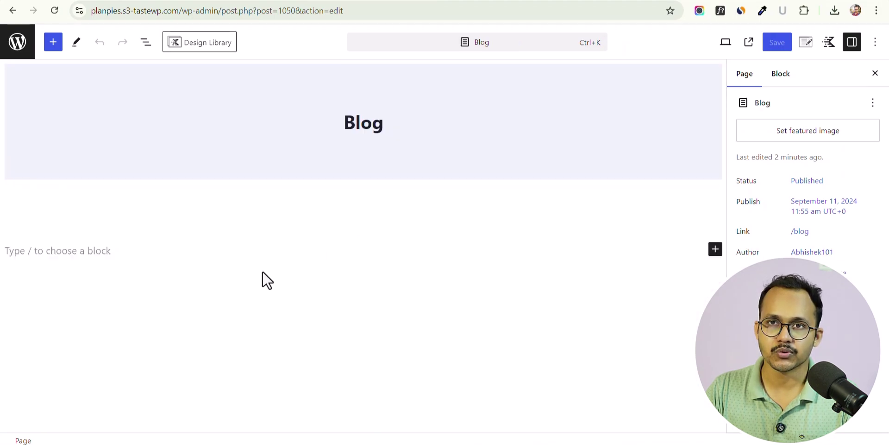
- Try a Posts block in the empty content area of the Blog page and look through its general settings
{"action": "left_click", "coordinate": [96, 252]}
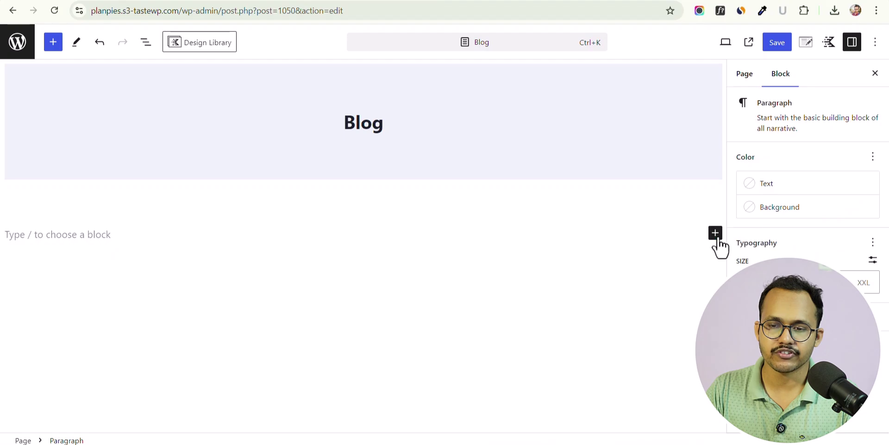
{"action": "left_click", "coordinate": [716, 233]}
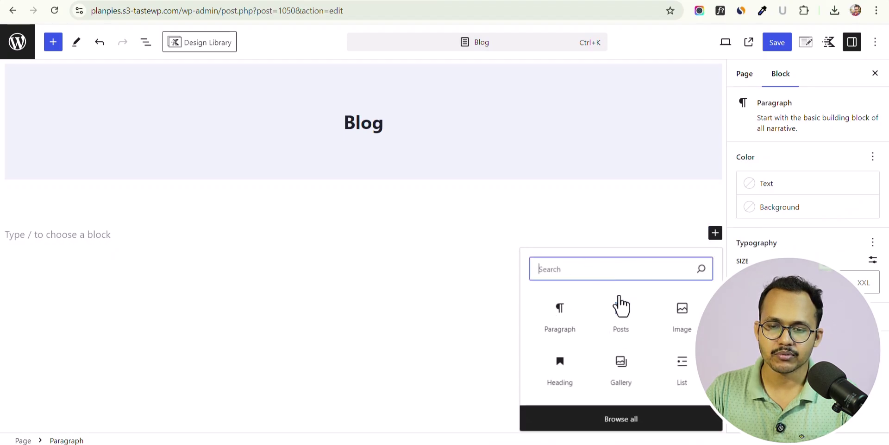
{"action": "left_click", "coordinate": [621, 319]}
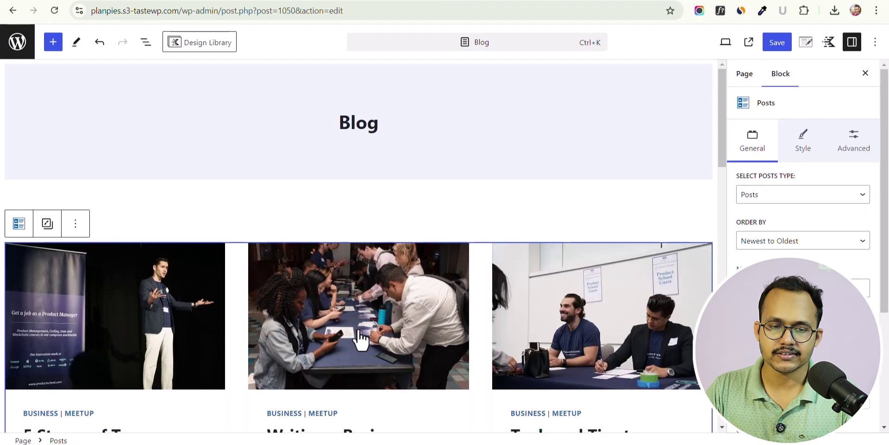
{"action": "scroll", "coordinate": [436, 304], "scroll_direction": "down", "scroll_amount": 4}
{"action": "scroll", "coordinate": [435, 303], "scroll_direction": "down", "scroll_amount": 10}
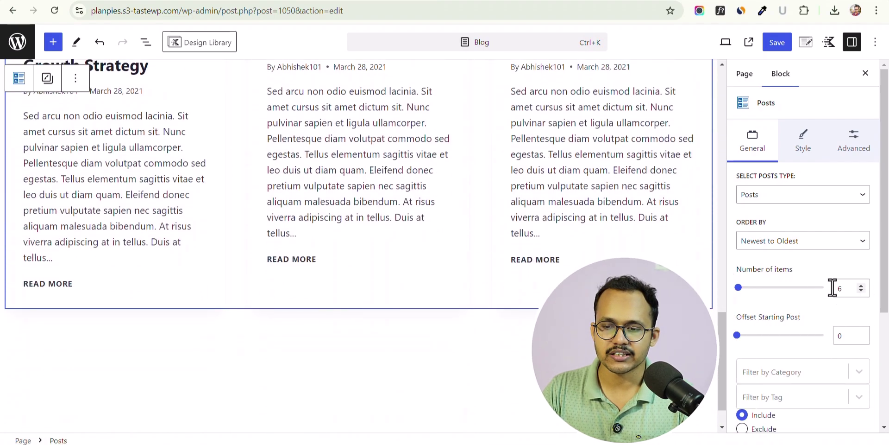
{"action": "scroll", "coordinate": [803, 345], "scroll_direction": "down", "scroll_amount": 4}
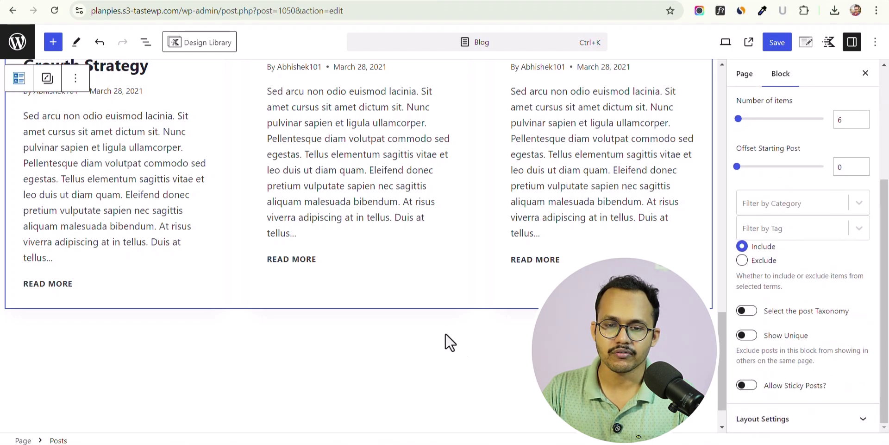
{"action": "scroll", "coordinate": [444, 341], "scroll_direction": "up", "scroll_amount": 6}
{"action": "scroll", "coordinate": [195, 134], "scroll_direction": "down", "scroll_amount": 10}
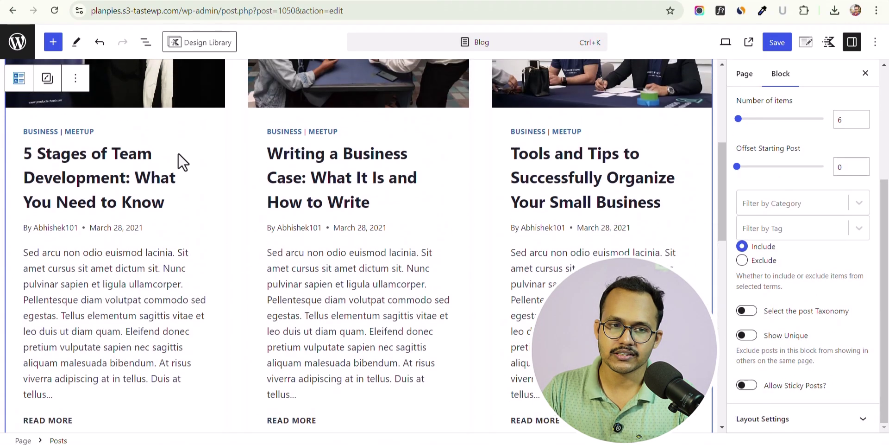
{"action": "scroll", "coordinate": [113, 135], "scroll_direction": "up", "scroll_amount": 10}
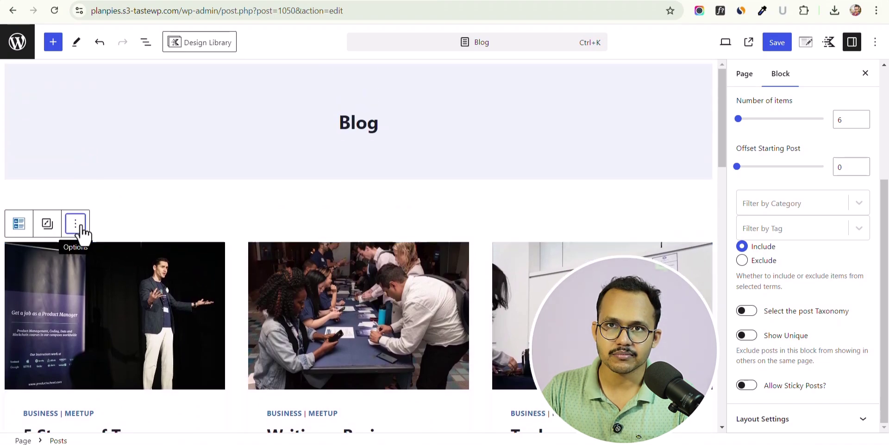
- Delete the Posts block from the Blog page
{"action": "left_click", "coordinate": [76, 226]}
{"action": "scroll", "coordinate": [124, 433], "scroll_direction": "down", "scroll_amount": 1}
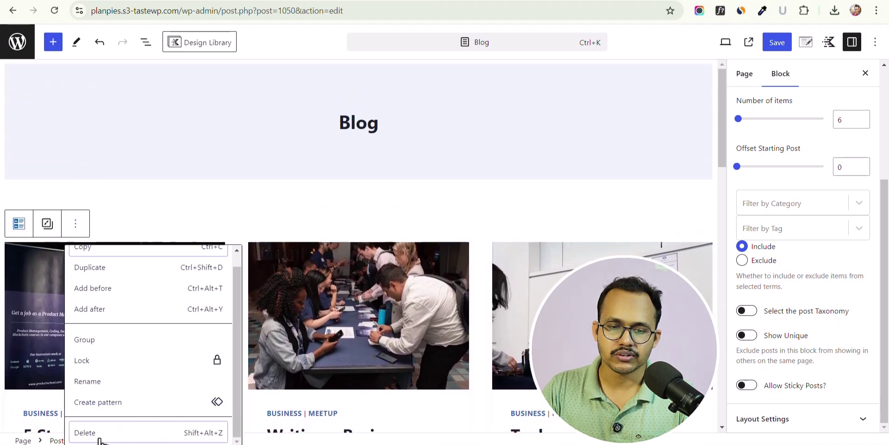
{"action": "left_click", "coordinate": [123, 433]}
- Search the full block library for "post" and insert a Post Grid/Carousel block with the third initial style
{"action": "left_click", "coordinate": [715, 232]}
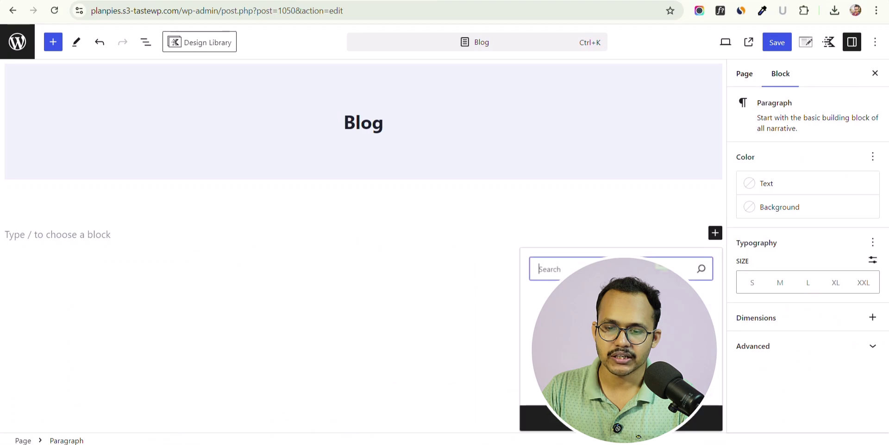
{"action": "left_click", "coordinate": [704, 418]}
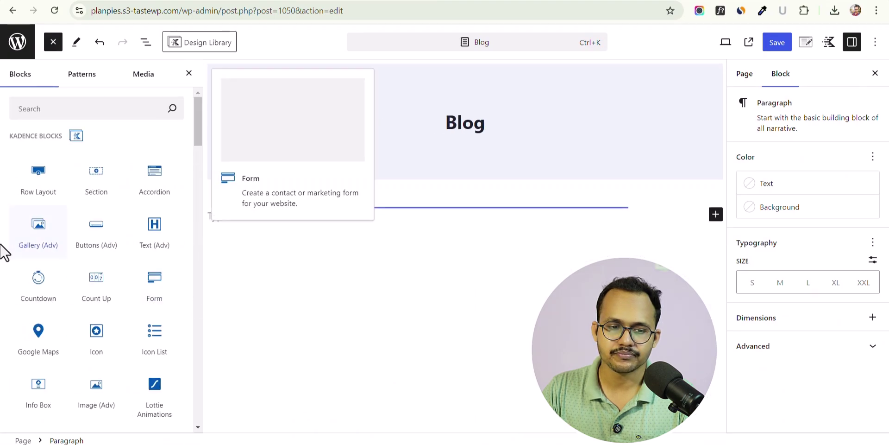
{"action": "left_click", "coordinate": [103, 108]}
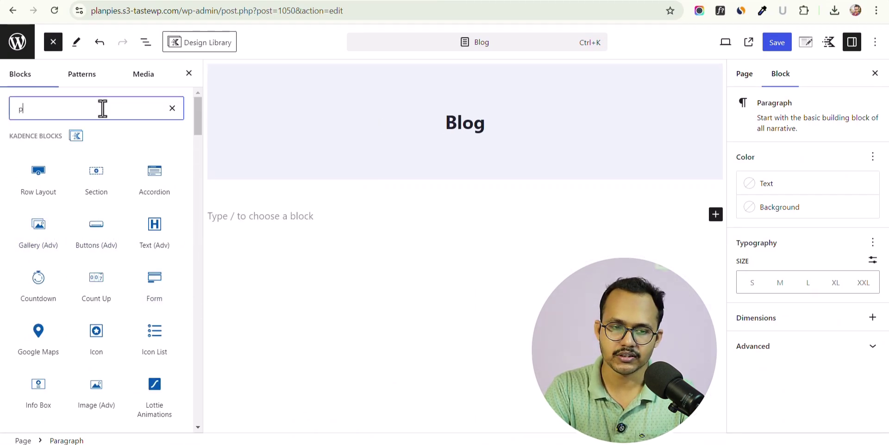
{"action": "type", "text": "post"}
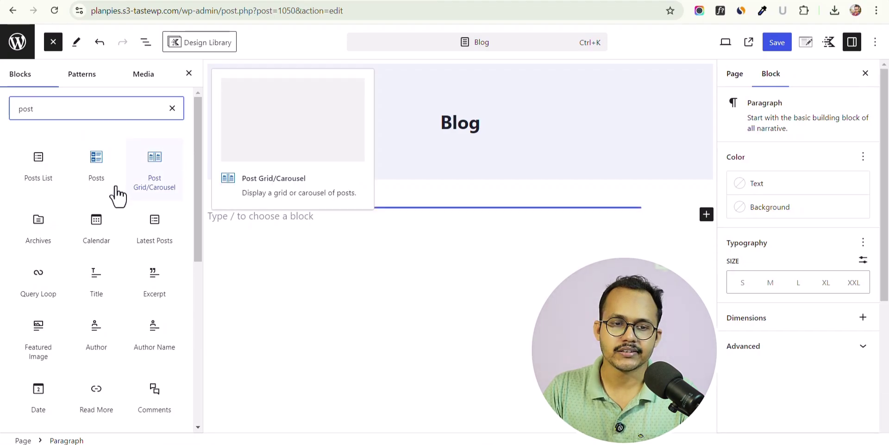
{"action": "left_click", "coordinate": [167, 178]}
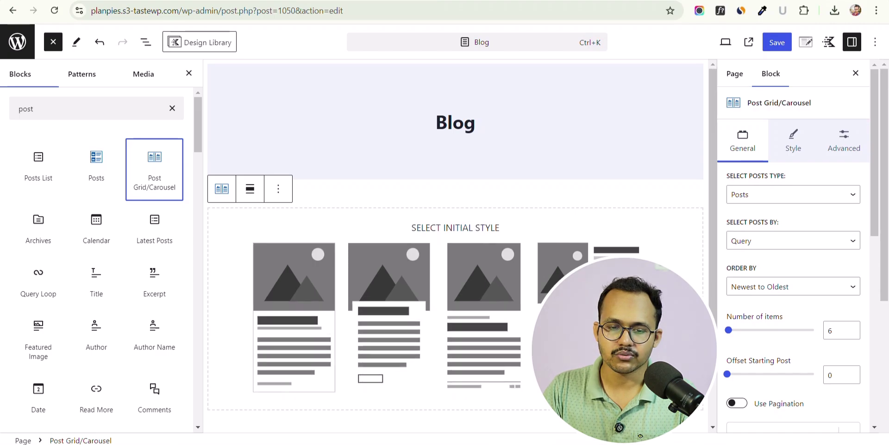
{"action": "left_click", "coordinate": [475, 296]}
{"action": "left_click", "coordinate": [297, 219]}
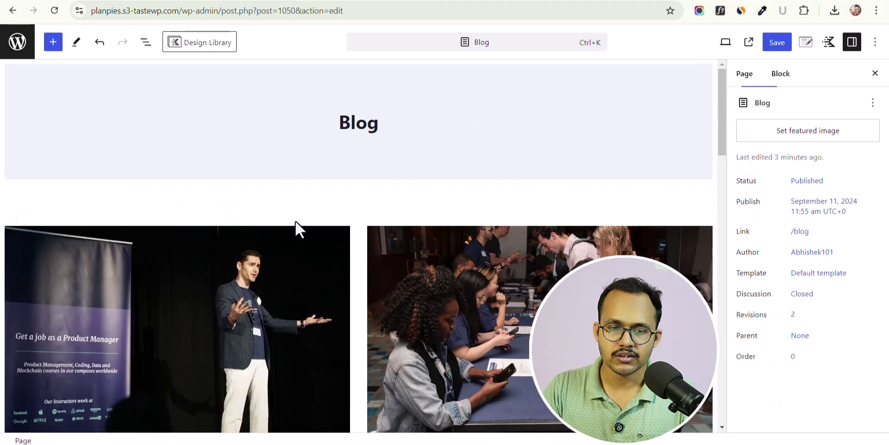
- Enable Use Pagination for the Post Grid/Carousel block and save the page
{"action": "scroll", "coordinate": [338, 291], "scroll_direction": "down", "scroll_amount": 4}
{"action": "scroll", "coordinate": [357, 327], "scroll_direction": "down", "scroll_amount": 5}
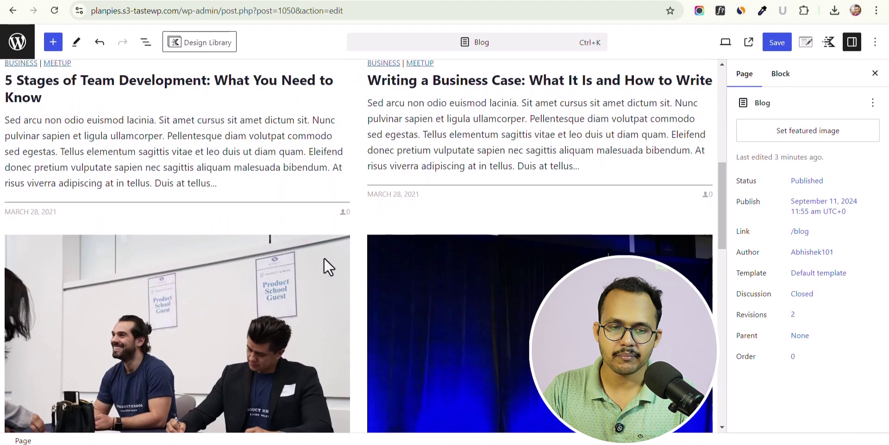
{"action": "left_click", "coordinate": [368, 223]}
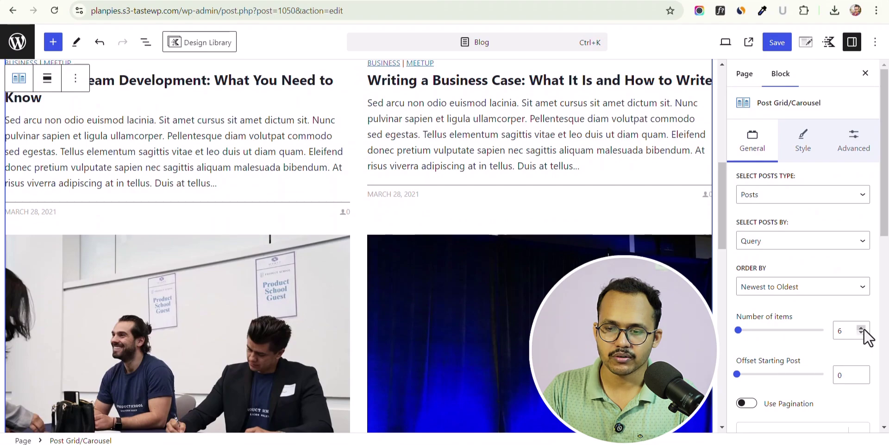
{"action": "scroll", "coordinate": [517, 307], "scroll_direction": "down", "scroll_amount": 15}
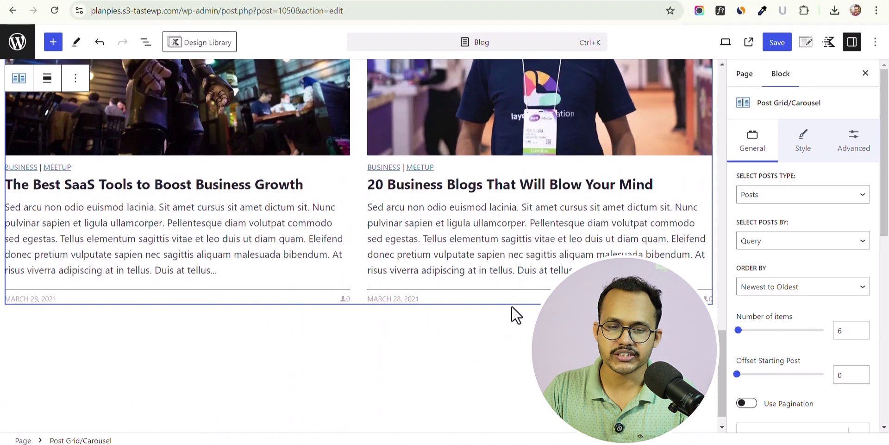
{"action": "scroll", "coordinate": [784, 369], "scroll_direction": "down", "scroll_amount": 4}
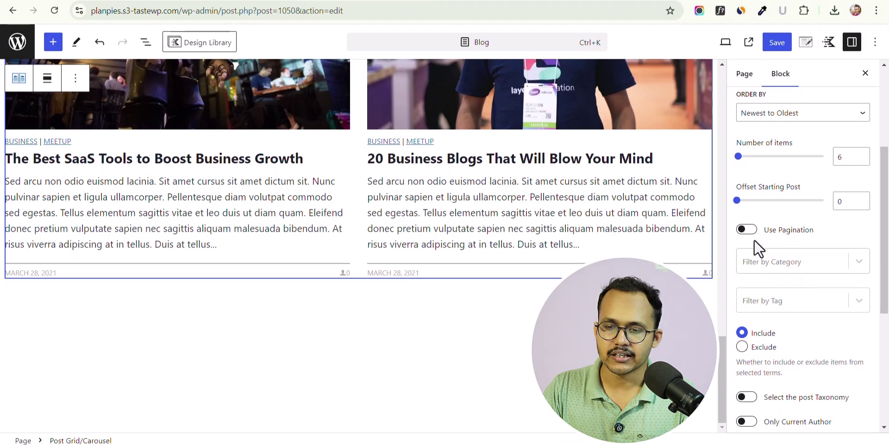
{"action": "left_click", "coordinate": [748, 230]}
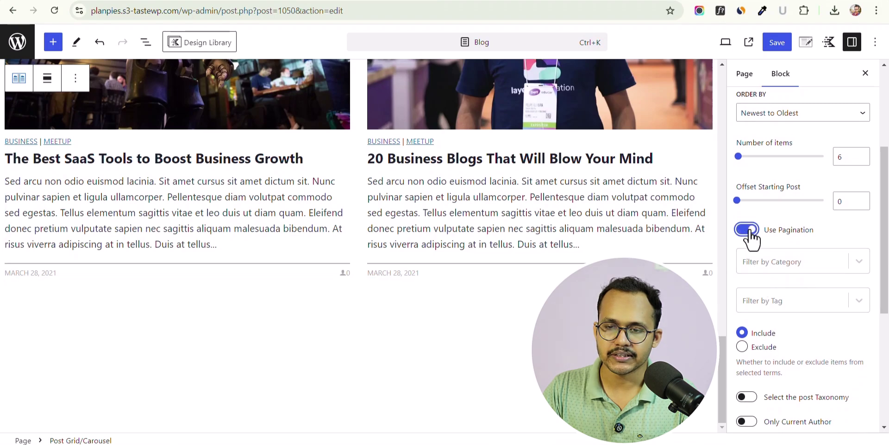
{"action": "left_click", "coordinate": [778, 44]}
- View the live Blog page, test the pagination by opening page 2, and return to the first page
{"action": "left_click", "coordinate": [747, 45]}
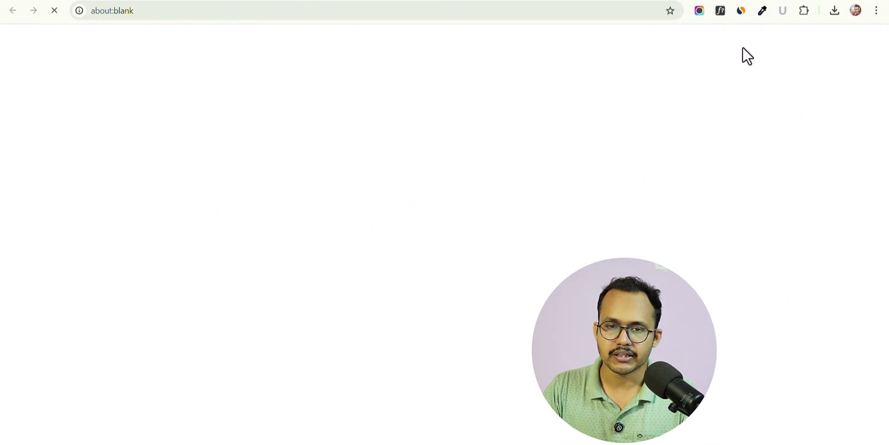
{"action": "scroll", "coordinate": [503, 259], "scroll_direction": "down", "scroll_amount": 3}
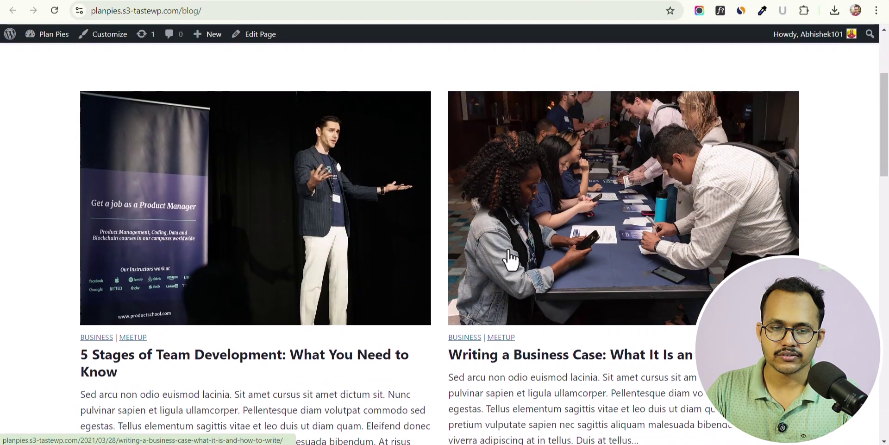
{"action": "scroll", "coordinate": [509, 258], "scroll_direction": "down", "scroll_amount": 20}
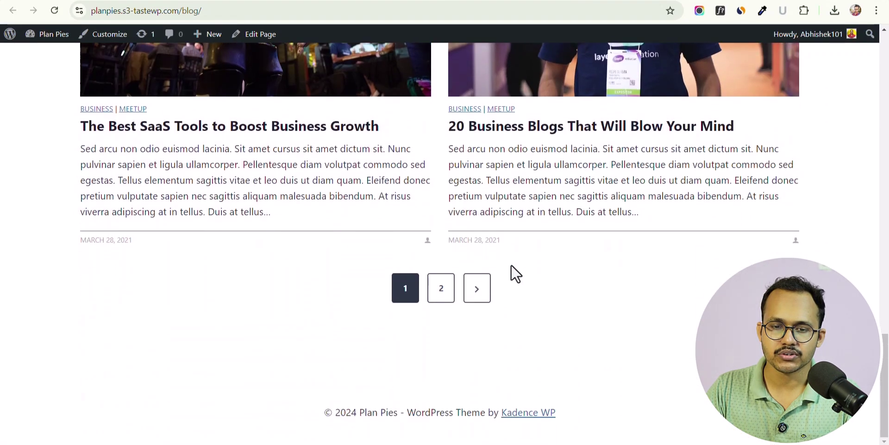
{"action": "left_click", "coordinate": [442, 291]}
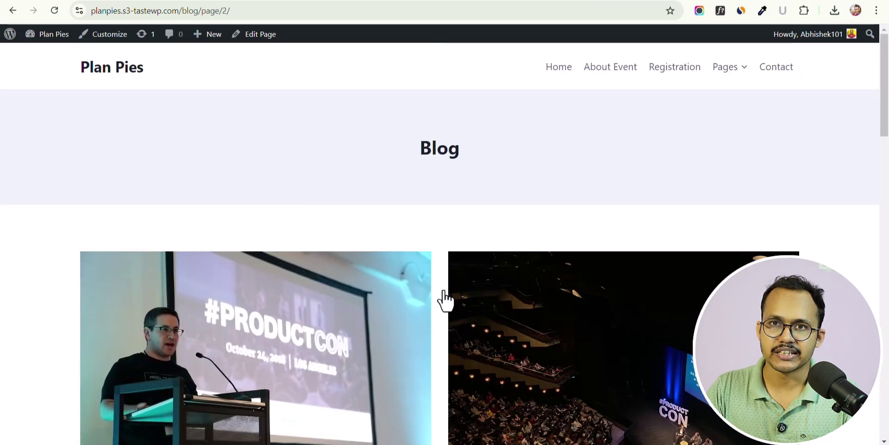
{"action": "key", "text": "alt+Left"}
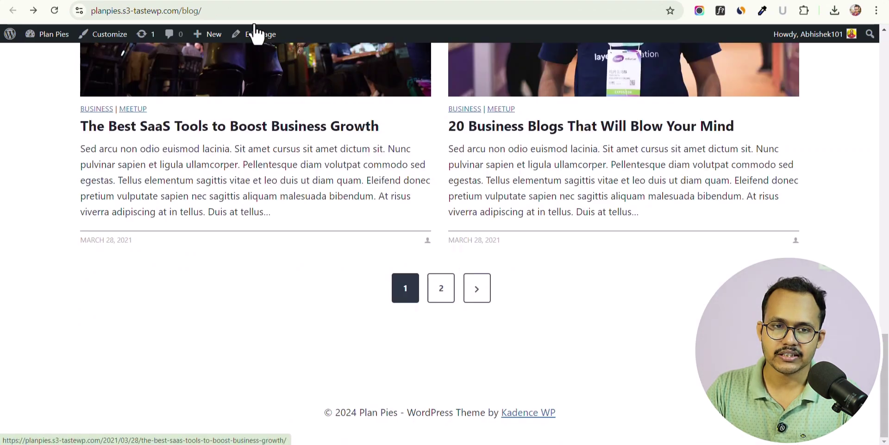
- Back in the editor, set the Post Grid/Carousel block's grid layout to 3 columns
{"action": "left_click", "coordinate": [257, 33]}
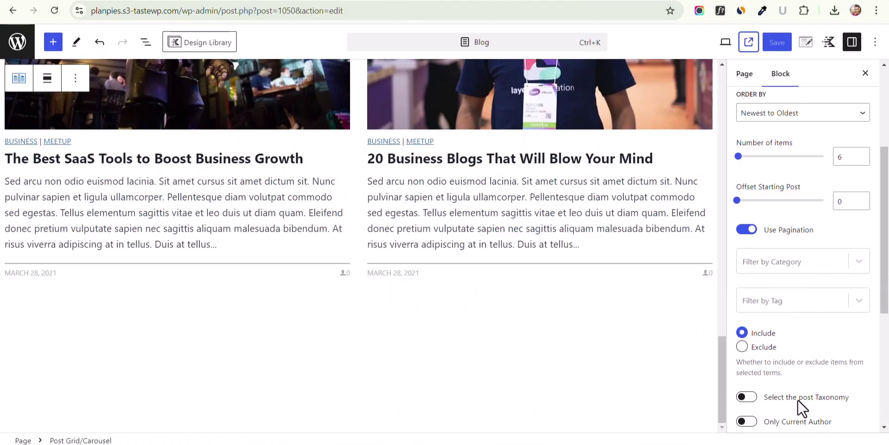
{"action": "scroll", "coordinate": [798, 399], "scroll_direction": "down", "scroll_amount": 5}
{"action": "left_click", "coordinate": [780, 397]}
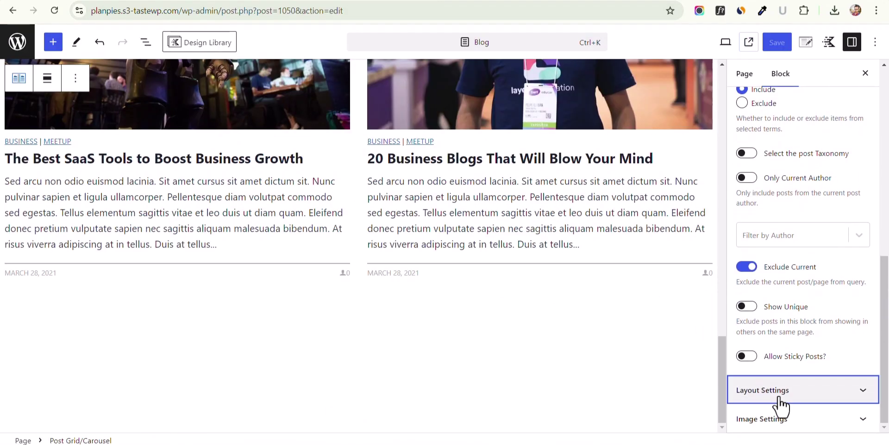
{"action": "scroll", "coordinate": [800, 330], "scroll_direction": "down", "scroll_amount": 1}
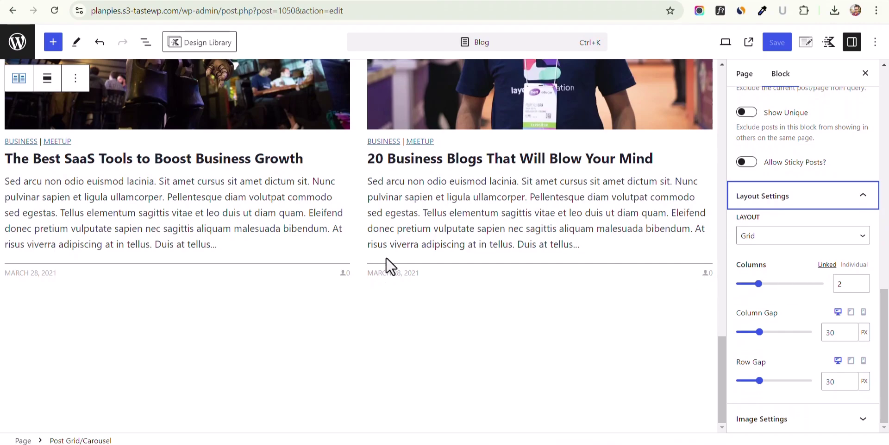
{"action": "left_click", "coordinate": [861, 281]}
{"action": "scroll", "coordinate": [525, 299], "scroll_direction": "up", "scroll_amount": 8}
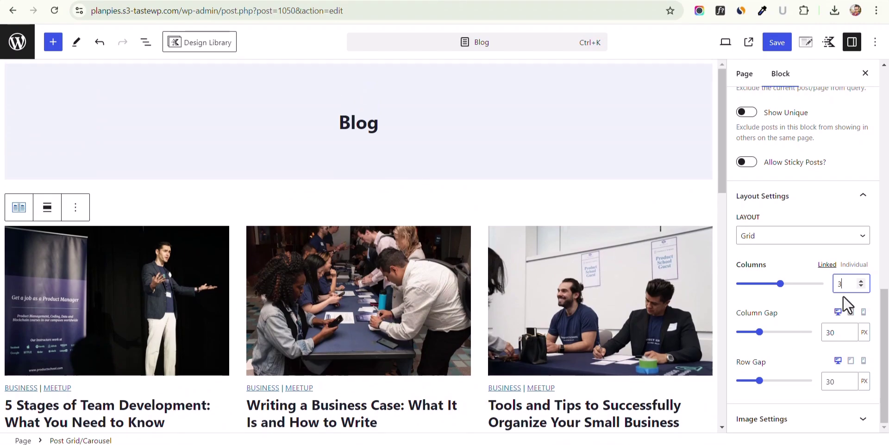
- Switch the grid columns to Individual, set 2 columns for screens 992px - 1199px, save, and return to the live Blog page
{"action": "left_click", "coordinate": [855, 264]}
{"action": "scroll", "coordinate": [788, 305], "scroll_direction": "down", "scroll_amount": 1}
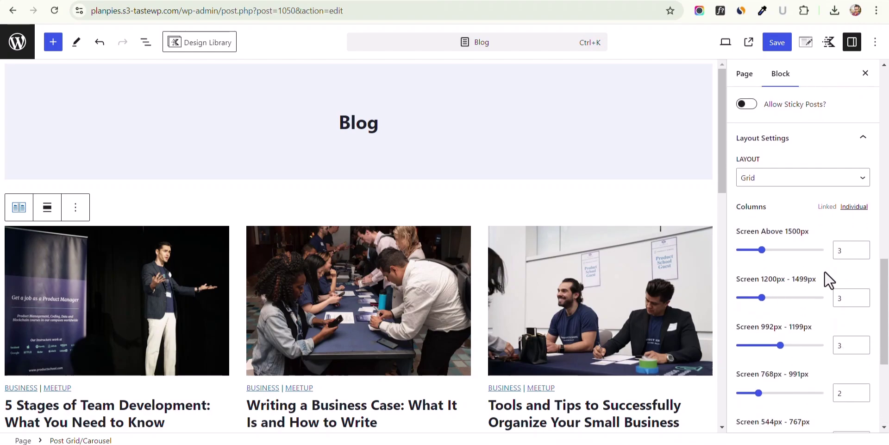
{"action": "scroll", "coordinate": [808, 271], "scroll_direction": "down", "scroll_amount": 1}
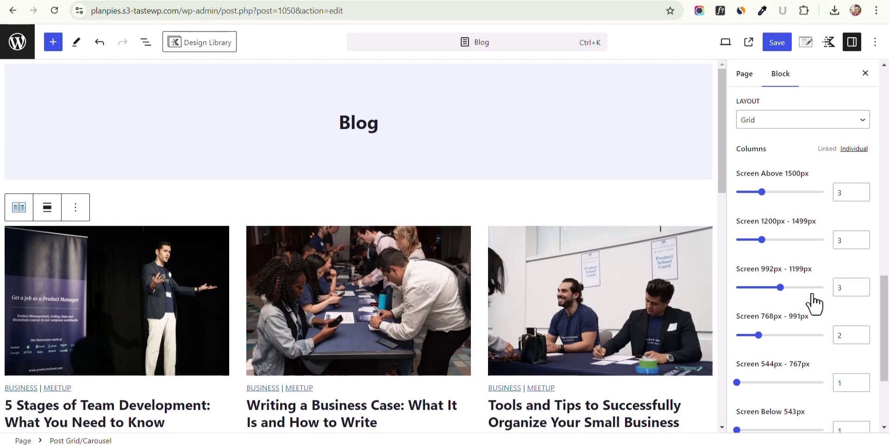
{"action": "scroll", "coordinate": [829, 292], "scroll_direction": "down", "scroll_amount": 1}
{"action": "left_click", "coordinate": [861, 233]}
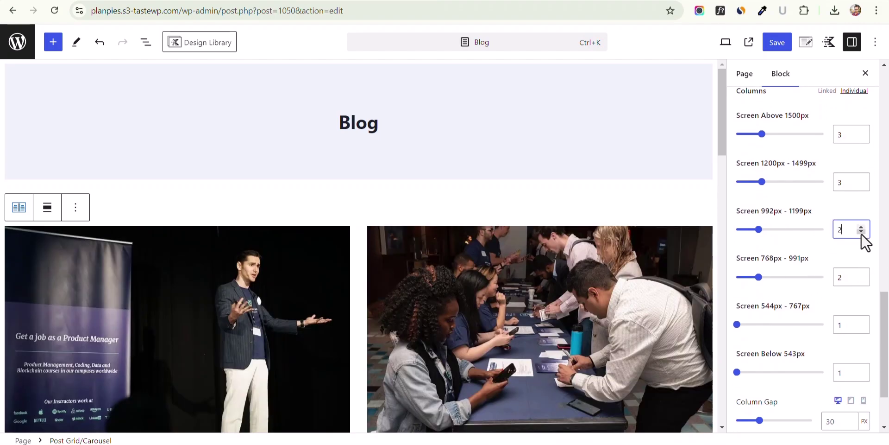
{"action": "scroll", "coordinate": [806, 232], "scroll_direction": "up", "scroll_amount": 2}
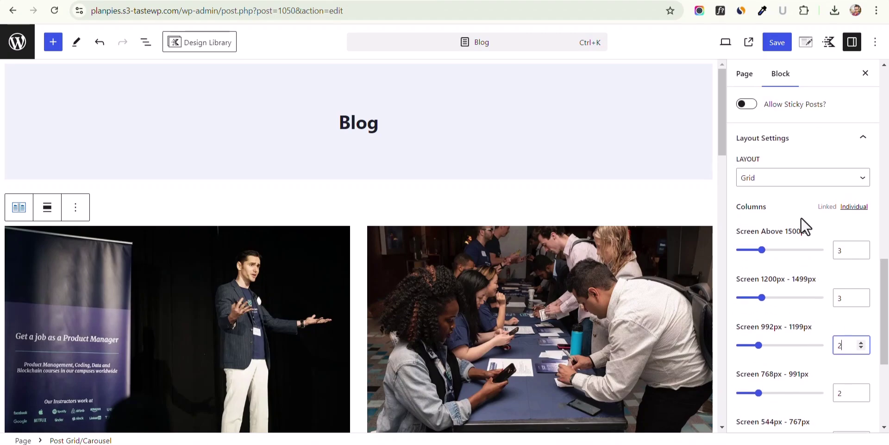
{"action": "left_click", "coordinate": [778, 43]}
{"action": "key", "text": "ctrl+Tab"}
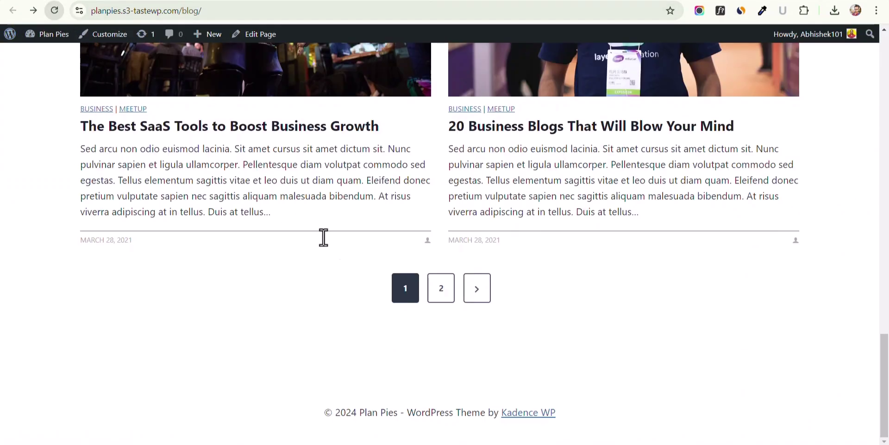
- Review the post grid and its column layout on the live Blog page from the first row to the pagination
{"action": "scroll", "coordinate": [371, 306], "scroll_direction": "up", "scroll_amount": 9}
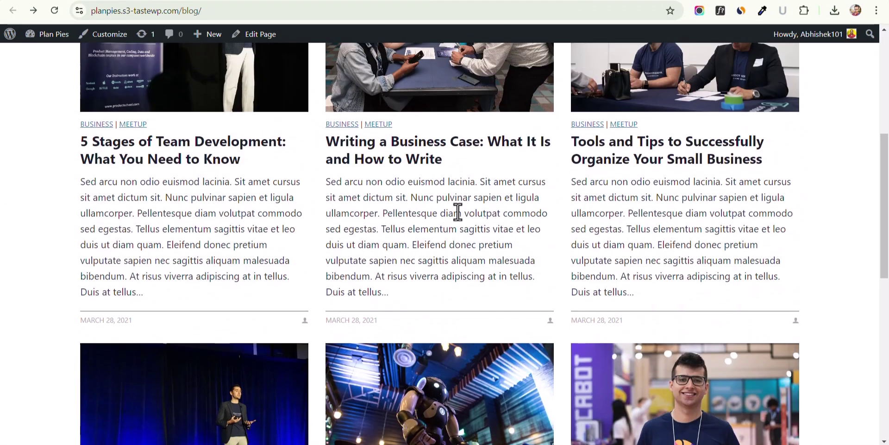
{"action": "scroll", "coordinate": [526, 277], "scroll_direction": "up", "scroll_amount": 2}
{"action": "scroll", "coordinate": [523, 252], "scroll_direction": "down", "scroll_amount": 6}
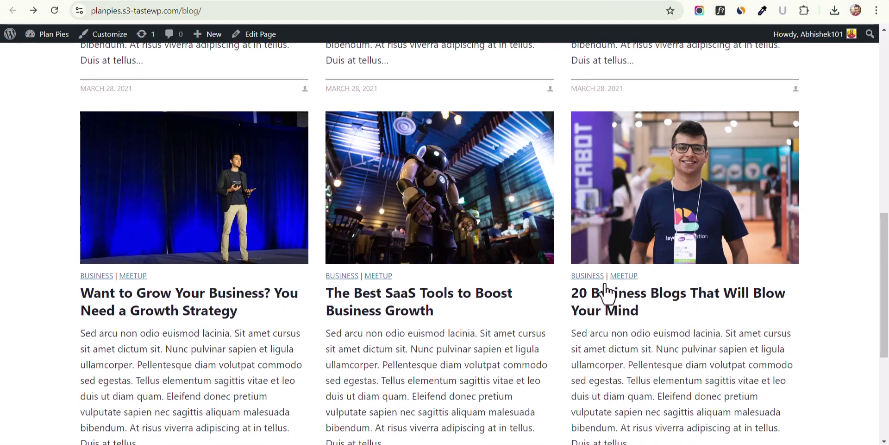
{"action": "scroll", "coordinate": [551, 301], "scroll_direction": "down", "scroll_amount": 5}
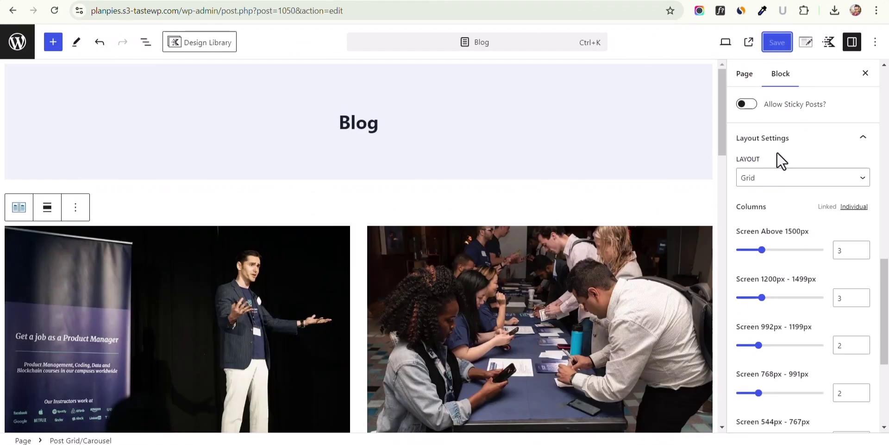
- Back in the editor, set the Post Grid/Carousel block's number of items to 9 and save the page
{"action": "scroll", "coordinate": [820, 227], "scroll_direction": "up", "scroll_amount": 12}
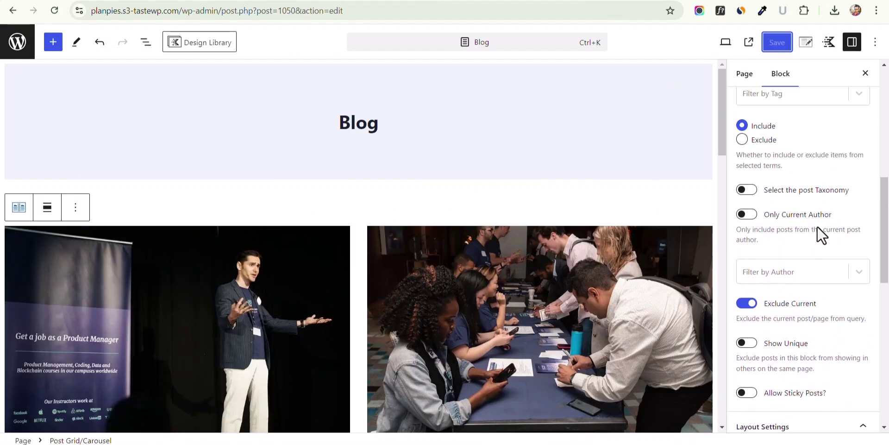
{"action": "scroll", "coordinate": [848, 200], "scroll_direction": "up", "scroll_amount": 3}
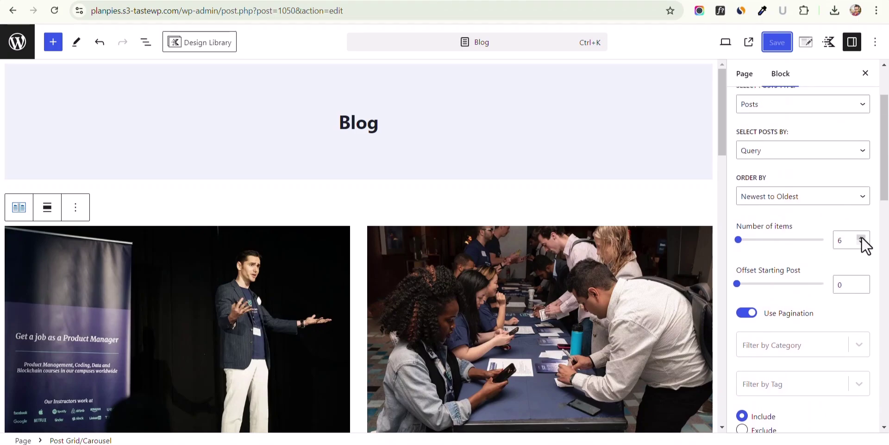
{"action": "left_click", "coordinate": [862, 237]}
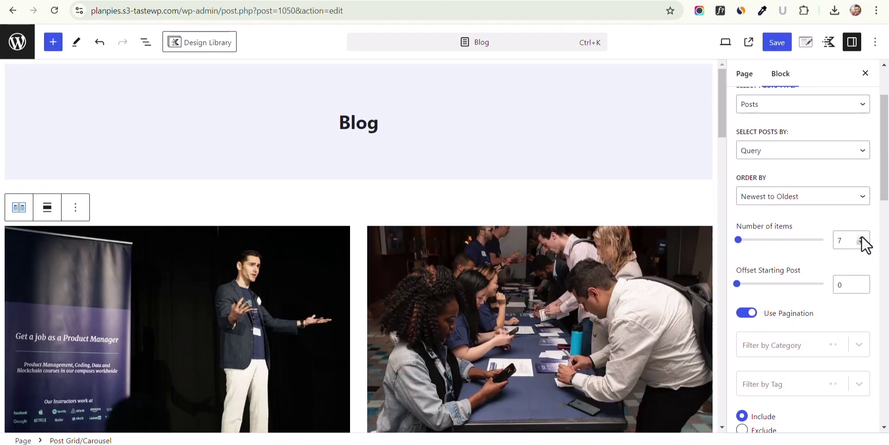
{"action": "left_click", "coordinate": [862, 237]}
{"action": "left_click", "coordinate": [776, 42]}
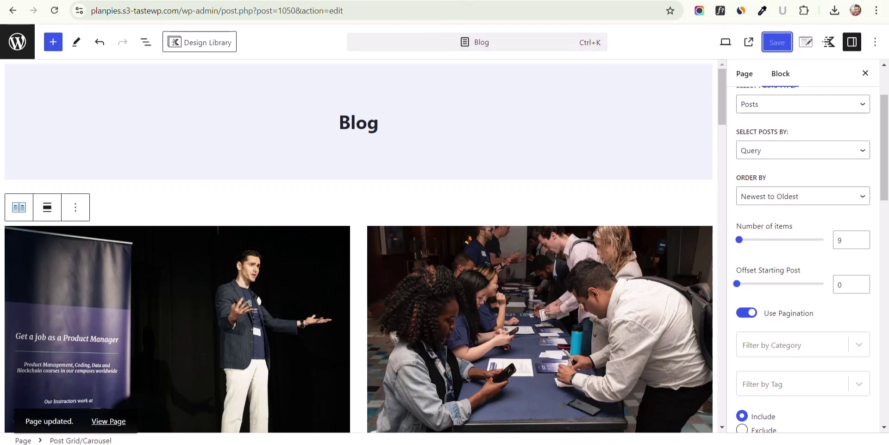
- Return to the live Blog page and check the updated post rows and the pagination beneath them
{"action": "left_click", "coordinate": [139, 2]}
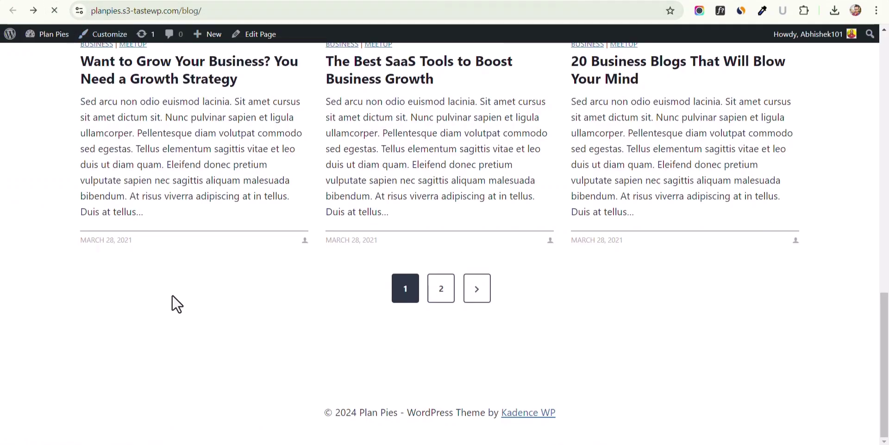
{"action": "scroll", "coordinate": [178, 311], "scroll_direction": "down", "scroll_amount": 7}
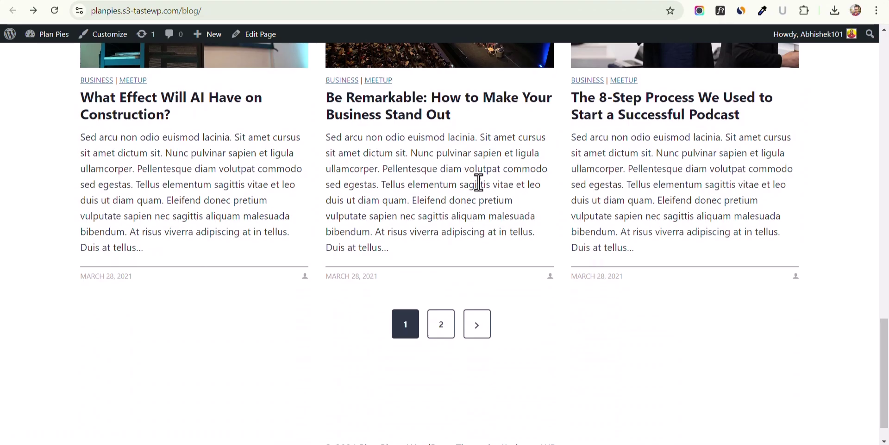
{"action": "scroll", "coordinate": [568, 205], "scroll_direction": "up", "scroll_amount": 4}
{"action": "scroll", "coordinate": [524, 278], "scroll_direction": "up", "scroll_amount": 18}
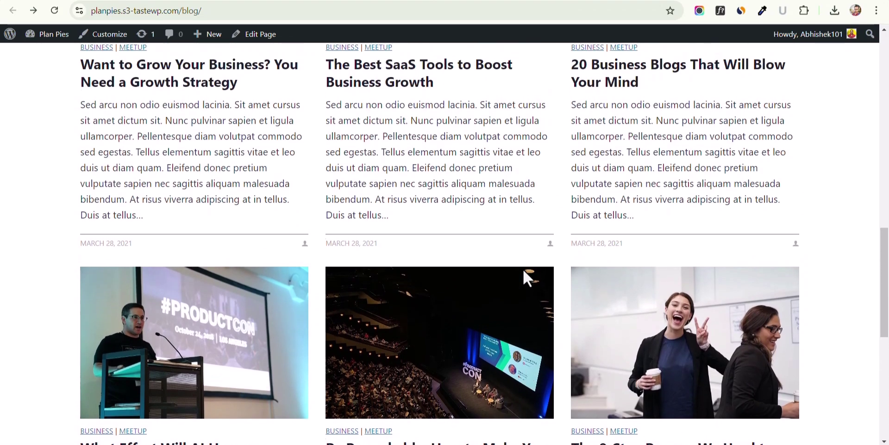
{"action": "scroll", "coordinate": [525, 274], "scroll_direction": "down", "scroll_amount": 15}
{"action": "scroll", "coordinate": [523, 273], "scroll_direction": "down", "scroll_amount": 8}
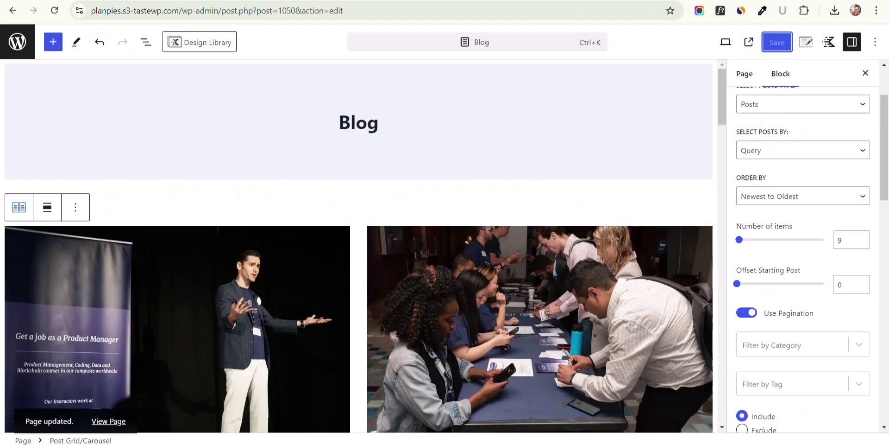
- In the editor, set the grid columns for screens 992px - 1199px to 3
{"action": "scroll", "coordinate": [526, 250], "scroll_direction": "down", "scroll_amount": 3}
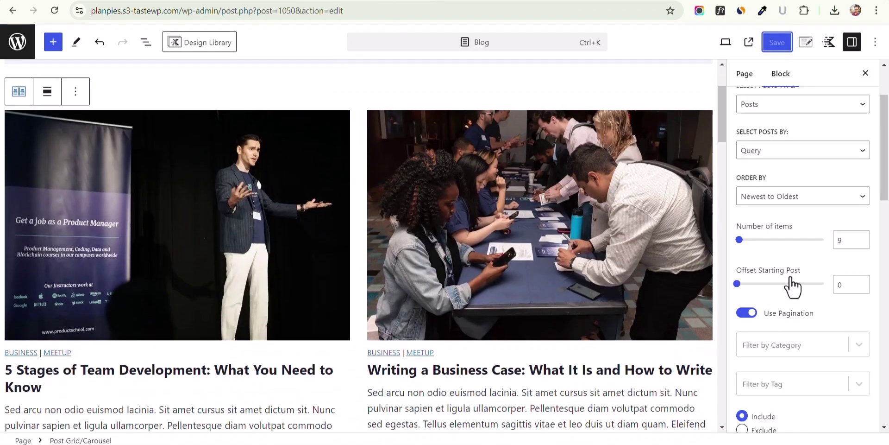
{"action": "scroll", "coordinate": [785, 363], "scroll_direction": "down", "scroll_amount": 10}
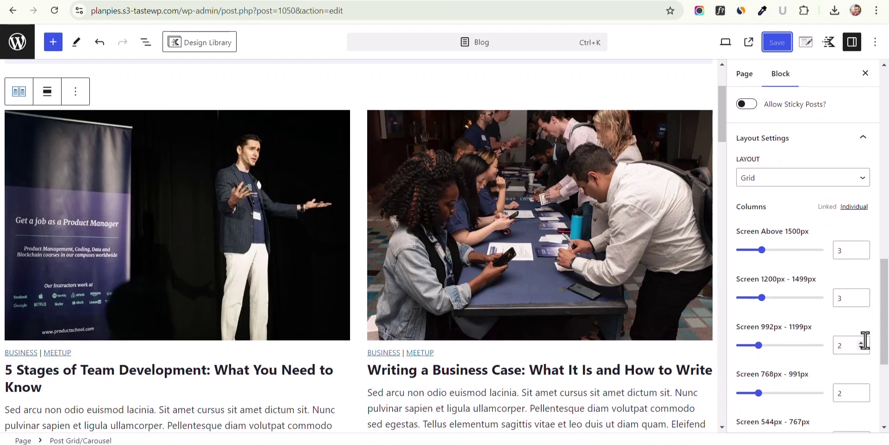
{"action": "left_click", "coordinate": [862, 343]}
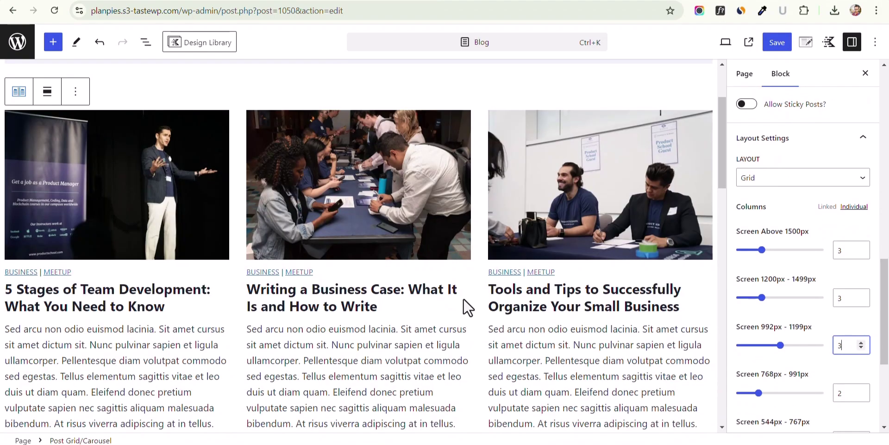
- Center the text alignment in the Post Grid/Carousel block's container style settings
{"action": "scroll", "coordinate": [824, 268], "scroll_direction": "up", "scroll_amount": 10}
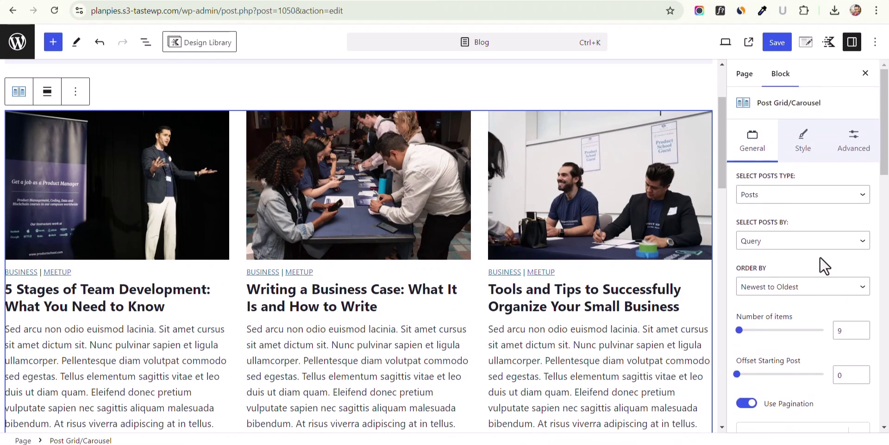
{"action": "left_click", "coordinate": [804, 148]}
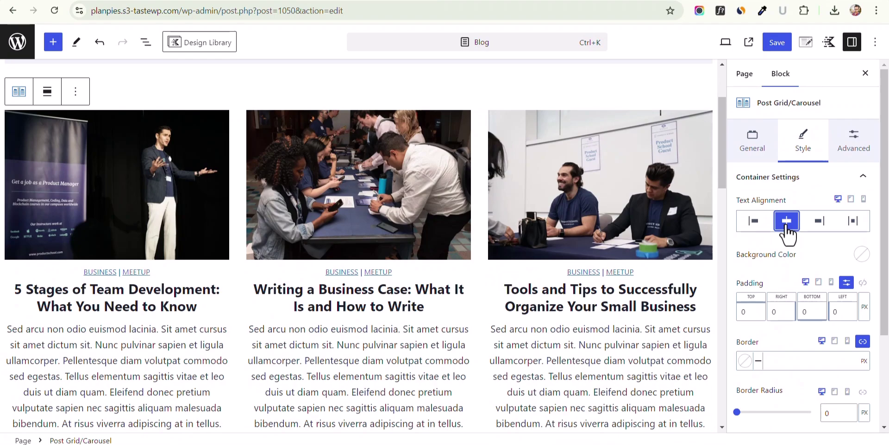
{"action": "left_click", "coordinate": [794, 177]}
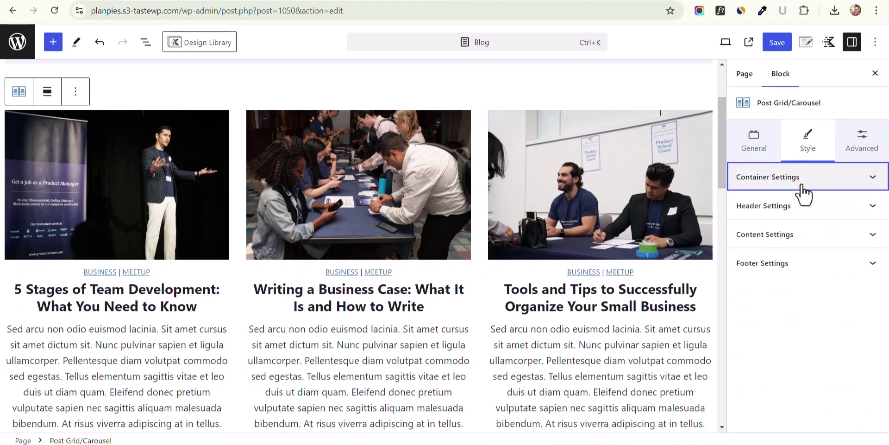
{"action": "left_click", "coordinate": [794, 177]}
- Give the post containers a 2 px border in the dark palette color 1A202C
{"action": "scroll", "coordinate": [788, 260], "scroll_direction": "down", "scroll_amount": 2}
{"action": "left_click", "coordinate": [775, 263]}
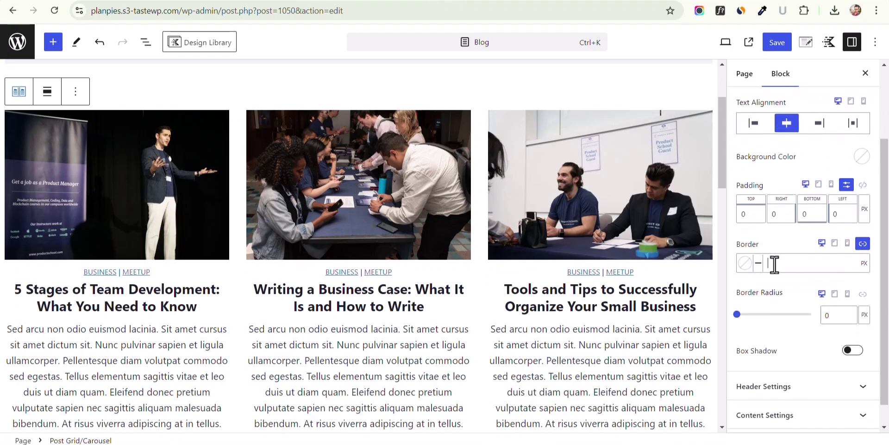
{"action": "type", "text": "2"}
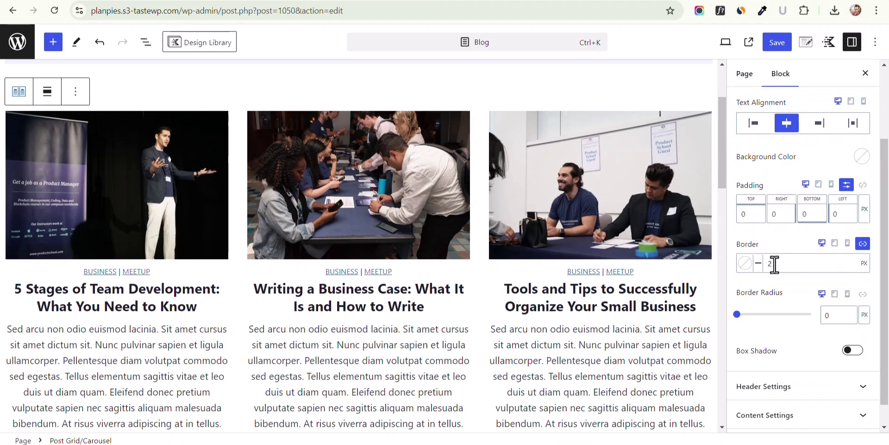
{"action": "left_click", "coordinate": [744, 263]}
{"action": "left_click", "coordinate": [620, 240]}
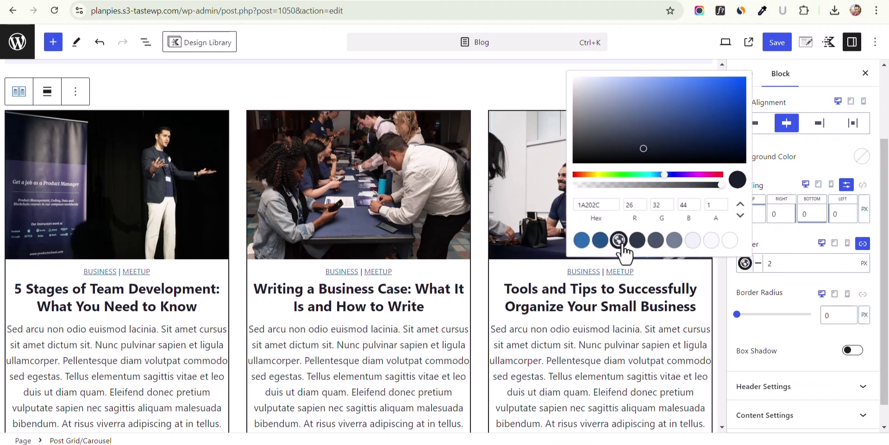
{"action": "scroll", "coordinate": [377, 371], "scroll_direction": "down", "scroll_amount": 5}
{"action": "scroll", "coordinate": [393, 301], "scroll_direction": "up", "scroll_amount": 4}
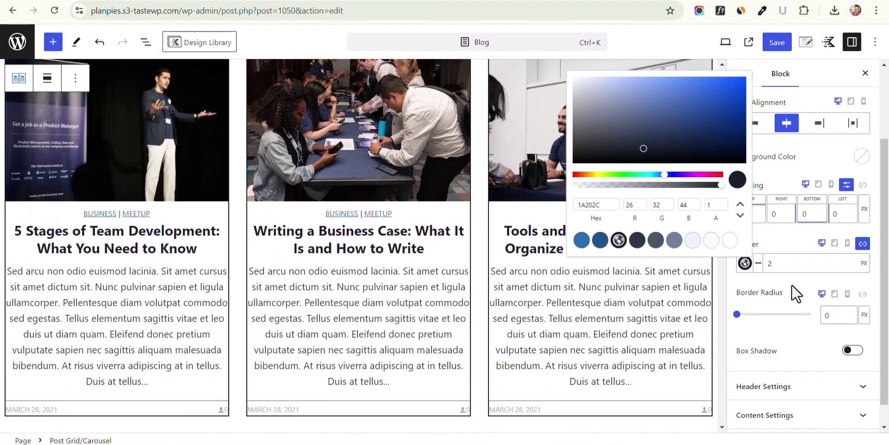
- Change the post container border color to the light lavender-gray palette color
{"action": "left_click", "coordinate": [788, 285]}
{"action": "left_click", "coordinate": [745, 263]}
{"action": "left_click", "coordinate": [695, 242]}
{"action": "left_click", "coordinate": [781, 294]}
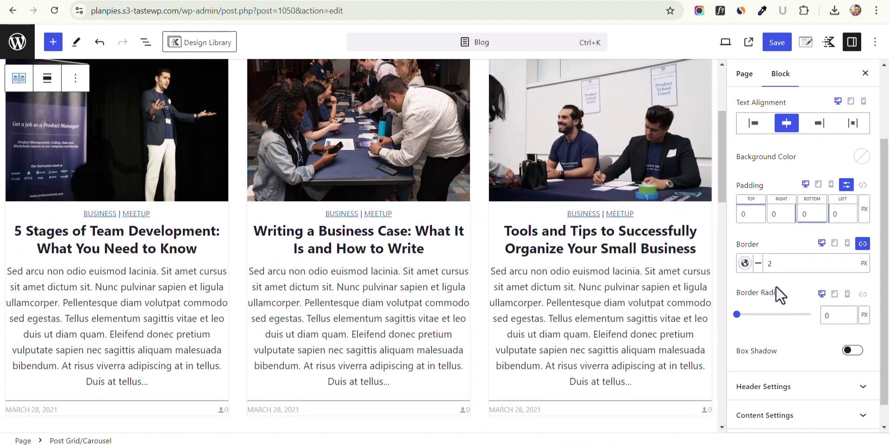
- Set the padding of the post content to 20 in the Content Settings and save the page
{"action": "scroll", "coordinate": [796, 356], "scroll_direction": "down", "scroll_amount": 1}
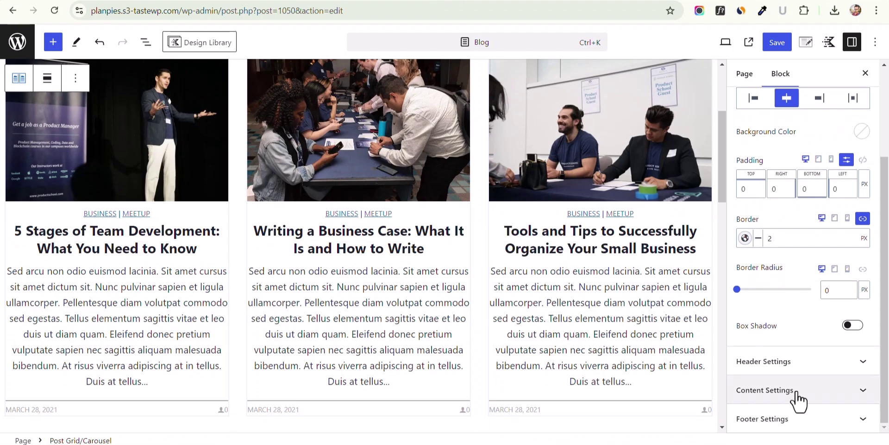
{"action": "left_click", "coordinate": [794, 390]}
{"action": "scroll", "coordinate": [796, 361], "scroll_direction": "down", "scroll_amount": 5}
{"action": "scroll", "coordinate": [794, 361], "scroll_direction": "down", "scroll_amount": 1}
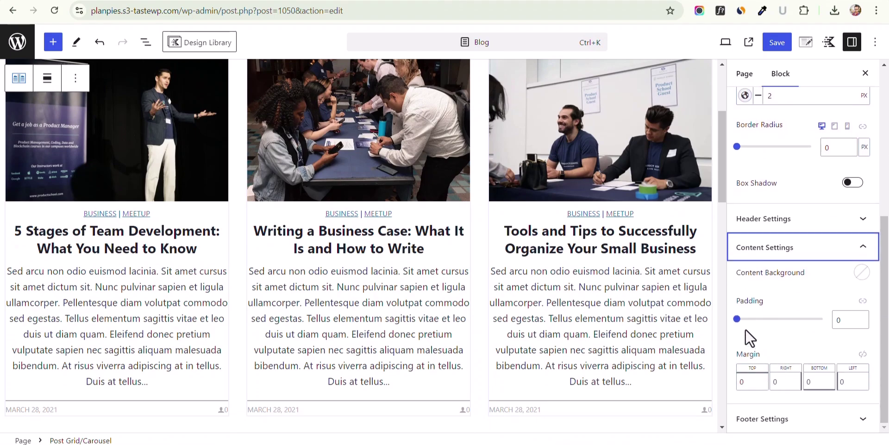
{"action": "left_click_drag", "start_coordinate": [738, 320], "coordinate": [752, 320]}
{"action": "left_click", "coordinate": [863, 316]}
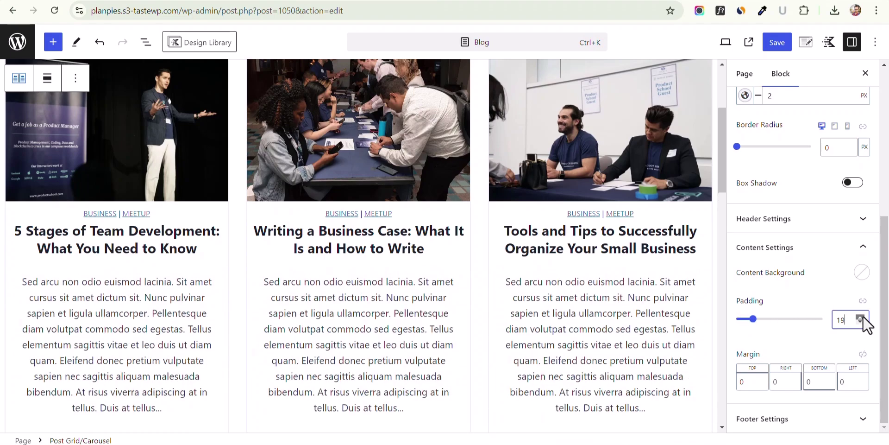
{"action": "left_click", "coordinate": [863, 316]}
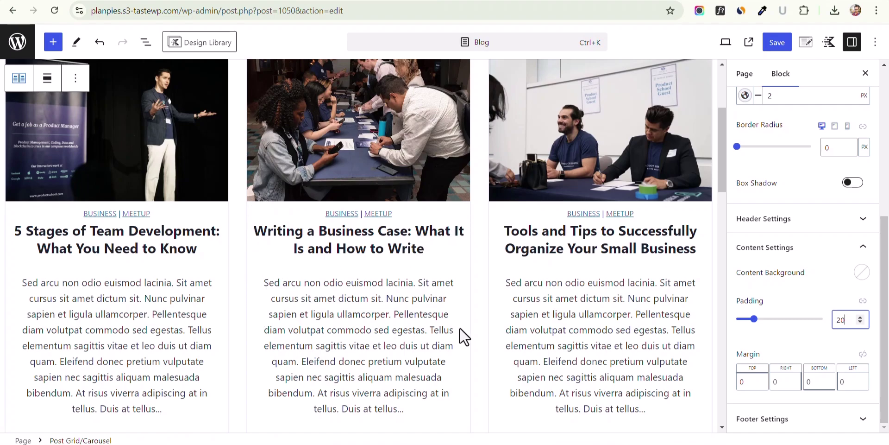
{"action": "key", "text": "ctrl+s"}
- Try the palette colors F7FAFC and EDF2F7 as content background, and reset the background to none
{"action": "left_click", "coordinate": [860, 274]}
{"action": "left_click", "coordinate": [827, 247]}
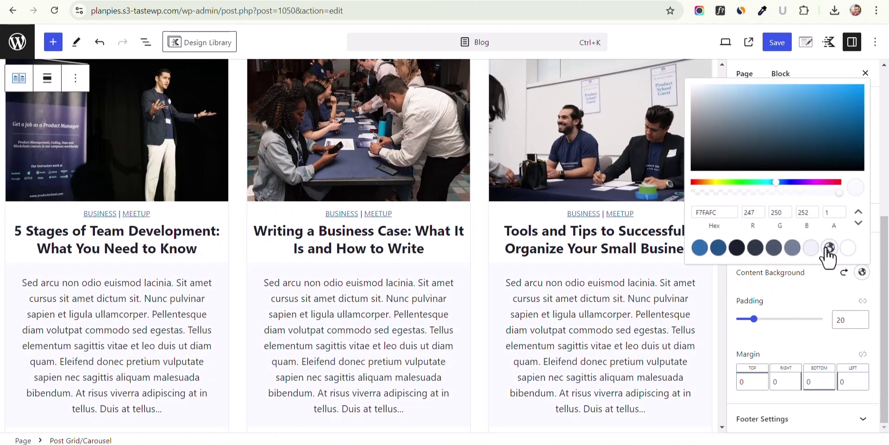
{"action": "scroll", "coordinate": [428, 322], "scroll_direction": "down", "scroll_amount": 4}
{"action": "scroll", "coordinate": [410, 218], "scroll_direction": "up", "scroll_amount": 3}
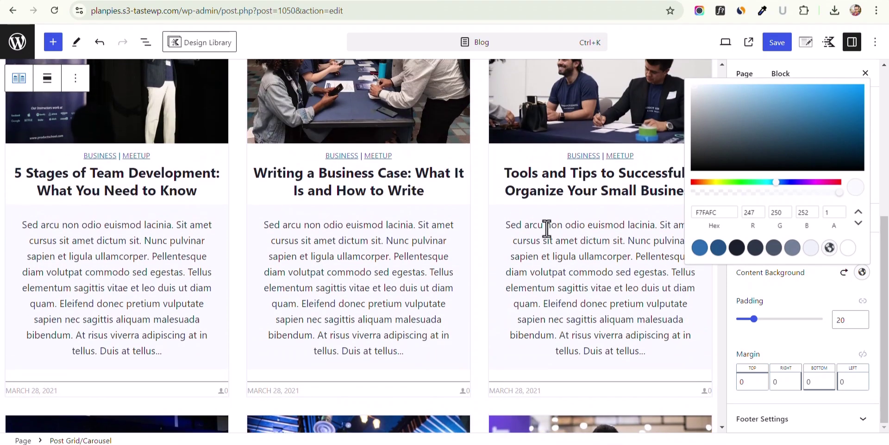
{"action": "left_click", "coordinate": [811, 248]}
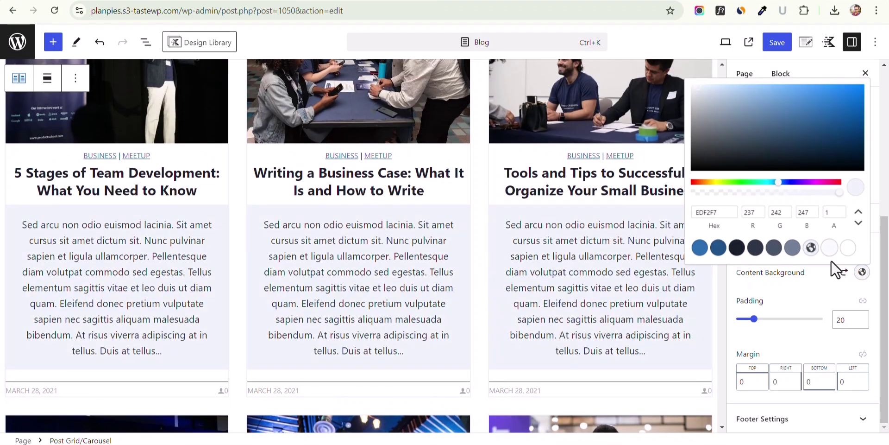
{"action": "left_click", "coordinate": [824, 278]}
{"action": "left_click", "coordinate": [844, 272]}
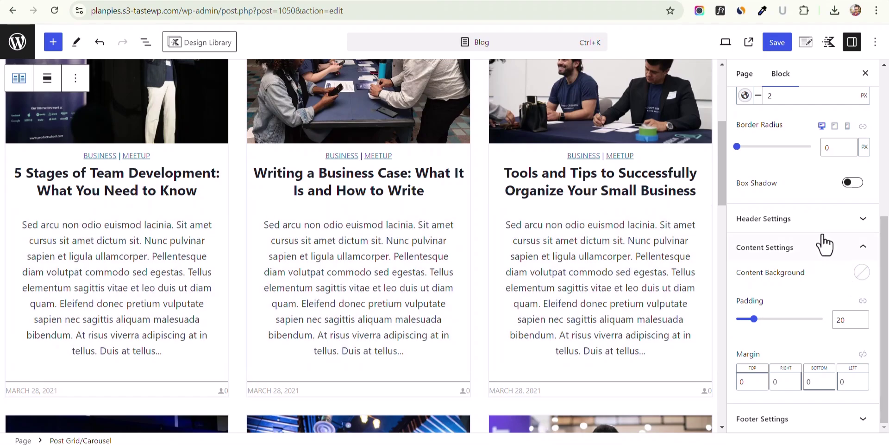
- Enable the box shadow for the post containers and reduce its blur to 1
{"action": "left_click", "coordinate": [827, 244]}
{"action": "scroll", "coordinate": [825, 234], "scroll_direction": "up", "scroll_amount": 3}
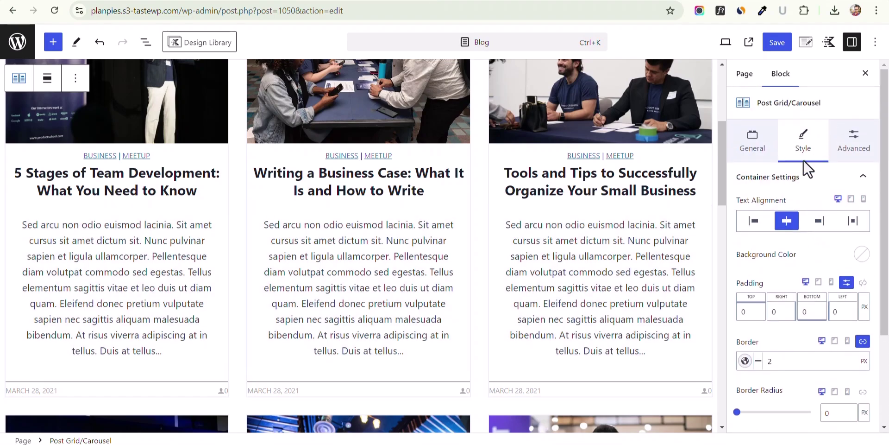
{"action": "scroll", "coordinate": [787, 241], "scroll_direction": "down", "scroll_amount": 3}
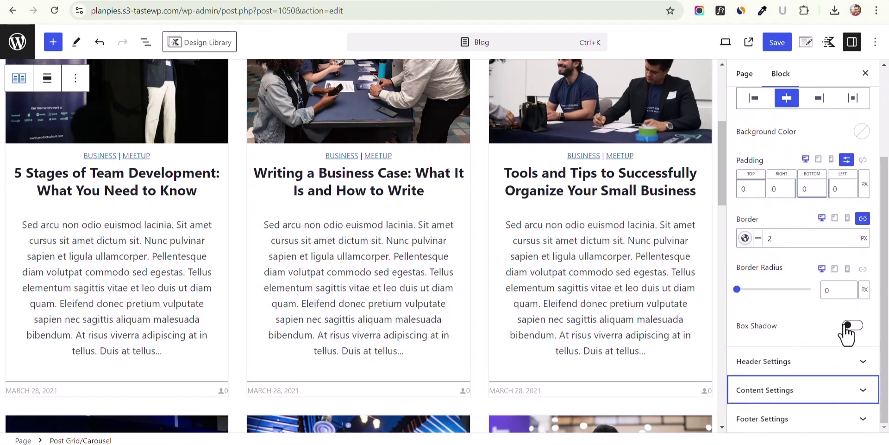
{"action": "left_click", "coordinate": [850, 325]}
{"action": "scroll", "coordinate": [469, 329], "scroll_direction": "down", "scroll_amount": 3}
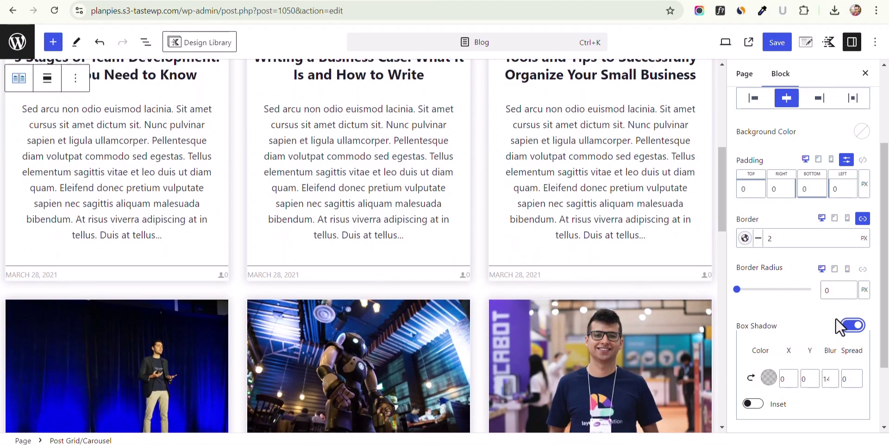
{"action": "left_click", "coordinate": [834, 381]}
{"action": "left_click", "coordinate": [834, 380]}
{"action": "left_click", "coordinate": [833, 380]}
{"action": "left_click", "coordinate": [833, 380]}
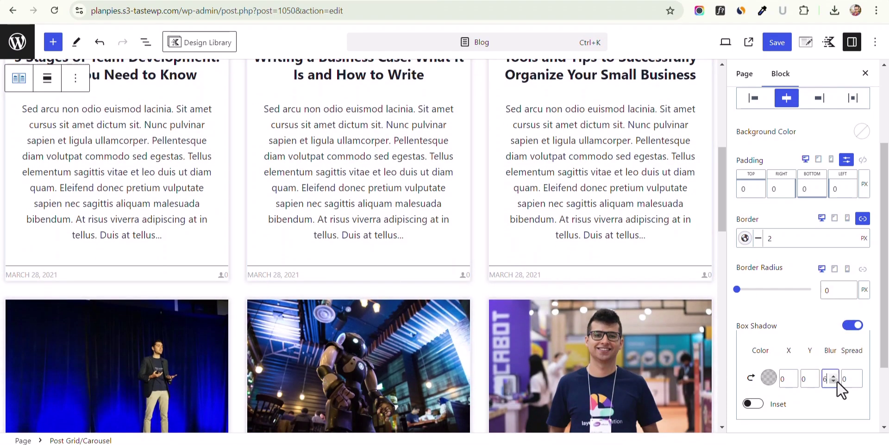
{"action": "left_click", "coordinate": [834, 376]}
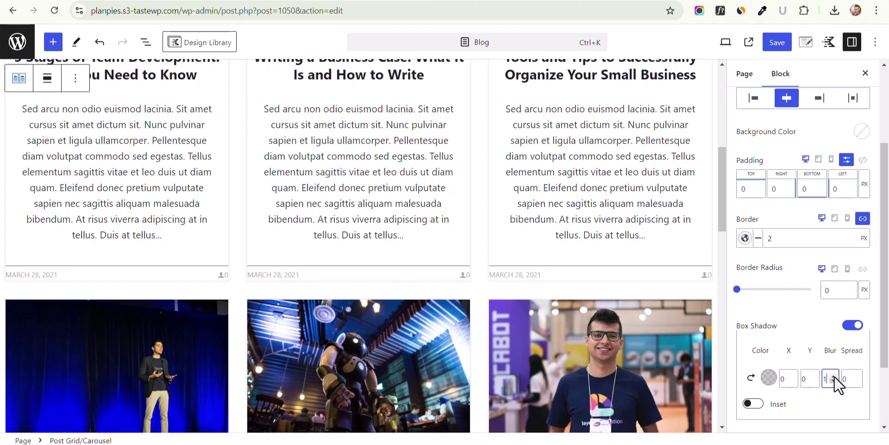
- Try the blue palette color on the post containers' box shadow, and turn the box shadow off
{"action": "left_click", "coordinate": [769, 377]}
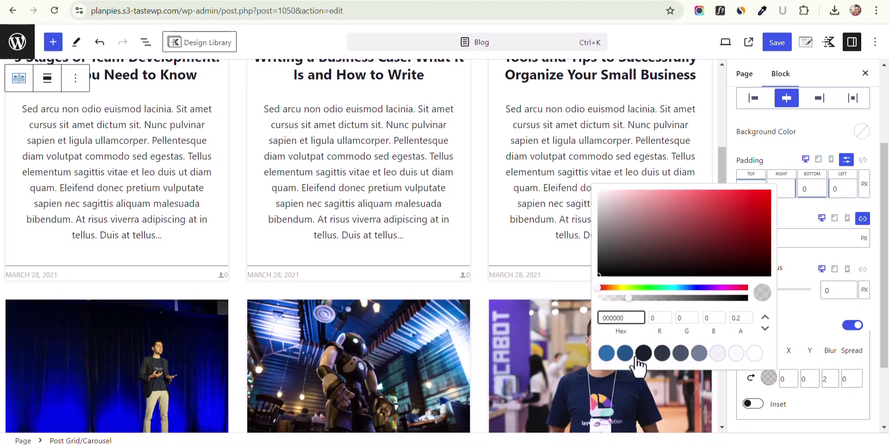
{"action": "left_click", "coordinate": [607, 353]}
{"action": "left_click", "coordinate": [852, 326]}
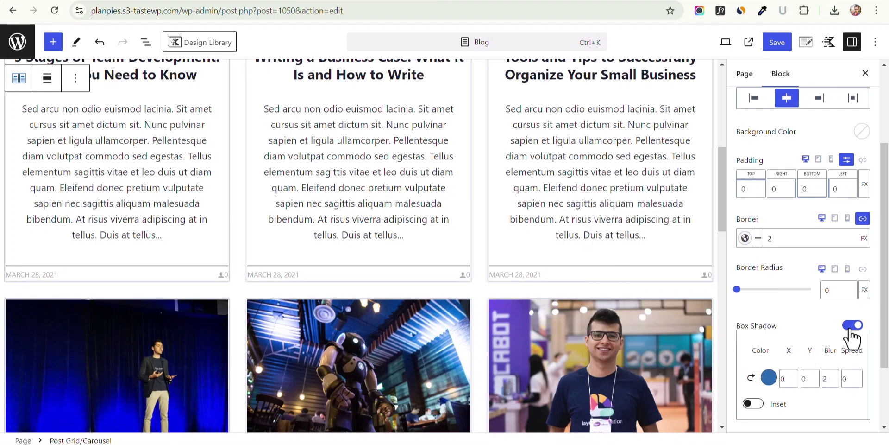
{"action": "left_click", "coordinate": [853, 325]}
- Try the palette colors 2B6CB0 and EDF2F7 as header background in the Header Settings, and reset the background to none
{"action": "left_click", "coordinate": [741, 363]}
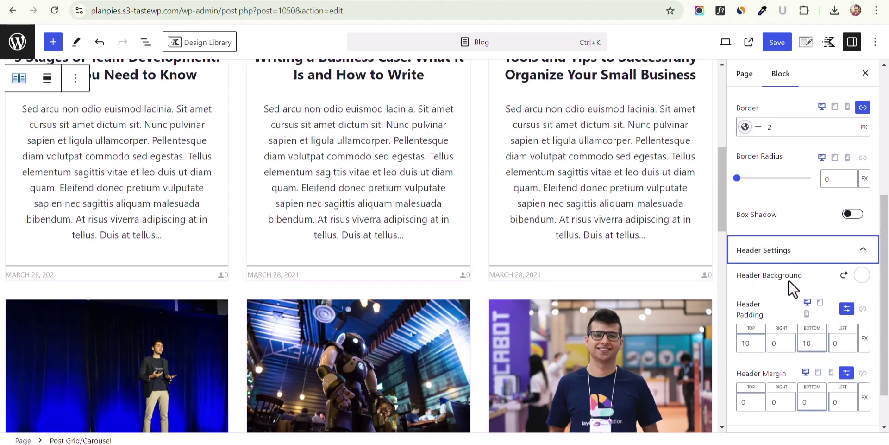
{"action": "scroll", "coordinate": [506, 235], "scroll_direction": "up", "scroll_amount": 3}
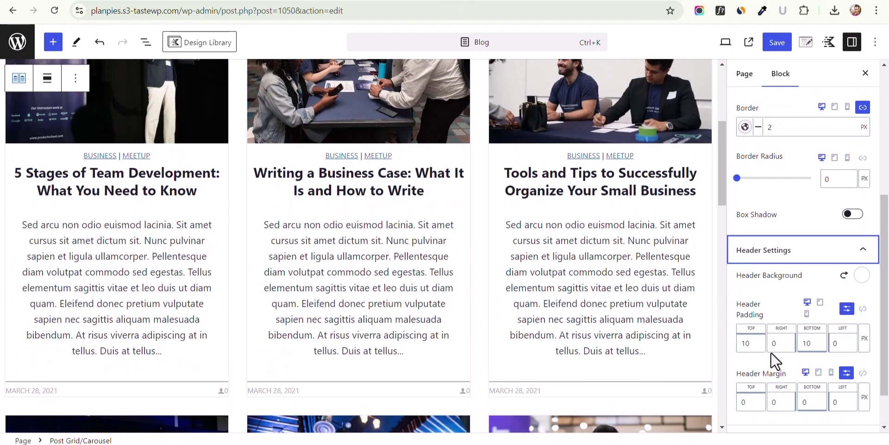
{"action": "scroll", "coordinate": [771, 352], "scroll_direction": "down", "scroll_amount": 1}
{"action": "left_click", "coordinate": [860, 226]}
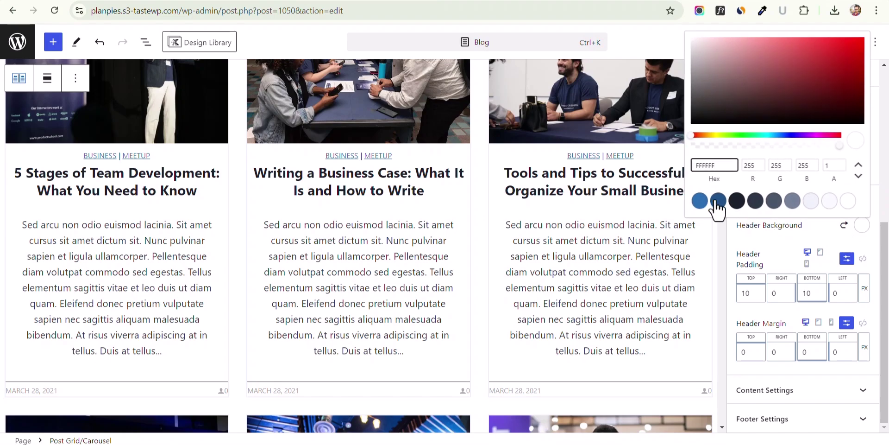
{"action": "left_click", "coordinate": [700, 200]}
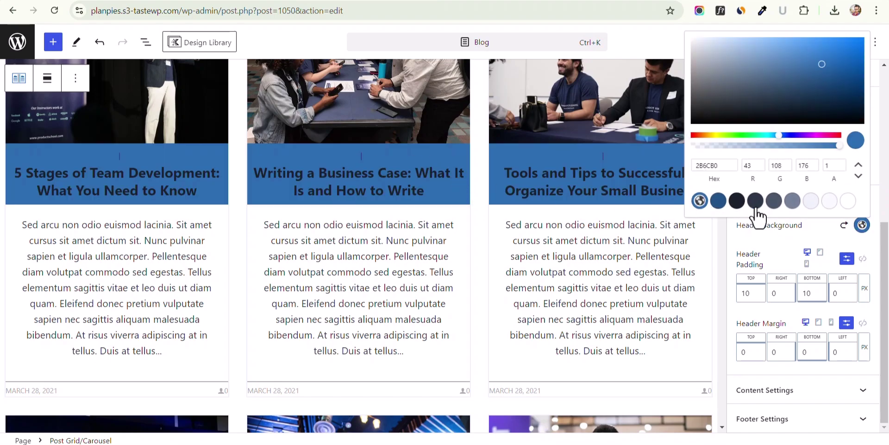
{"action": "left_click", "coordinate": [811, 201]}
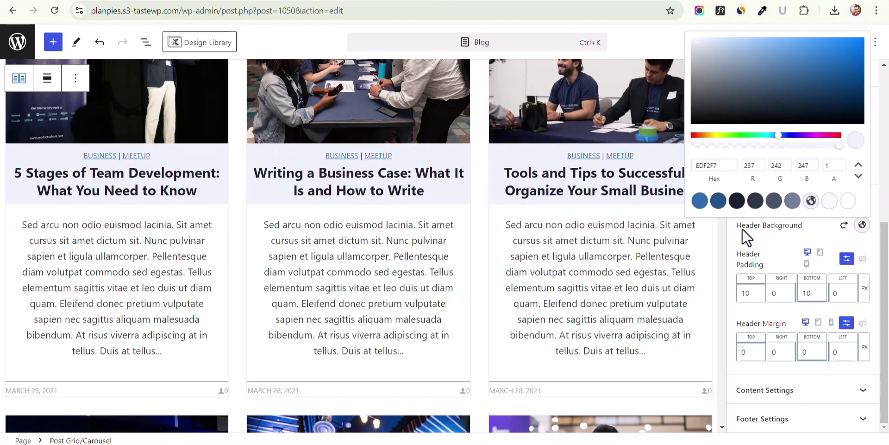
{"action": "left_click", "coordinate": [806, 232]}
{"action": "left_click", "coordinate": [844, 225]}
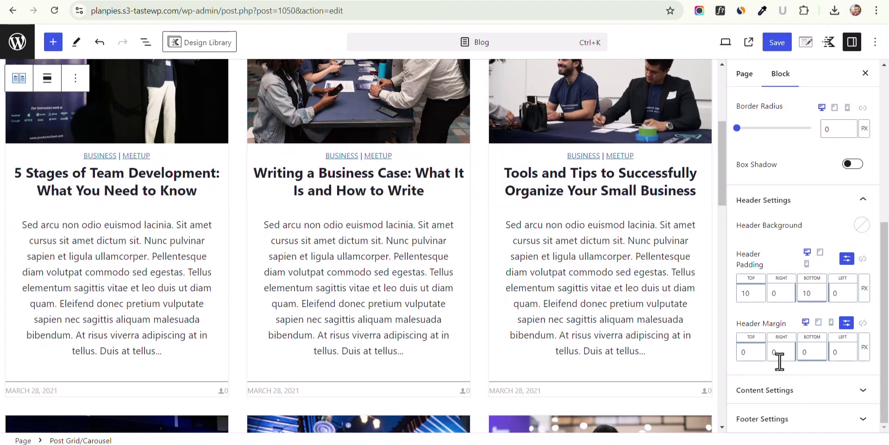
- Try the palette color 1A202C as footer border color in the Footer Settings, and clear the border color
{"action": "left_click", "coordinate": [795, 391]}
{"action": "scroll", "coordinate": [803, 327], "scroll_direction": "down", "scroll_amount": 1}
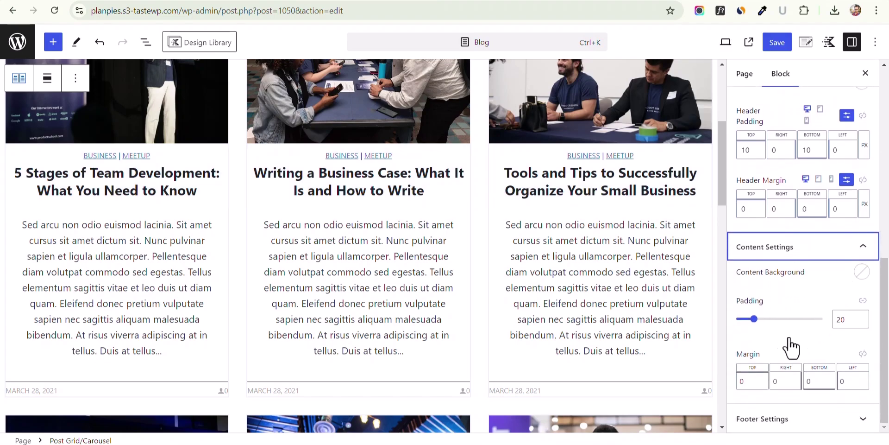
{"action": "left_click", "coordinate": [786, 417]}
{"action": "scroll", "coordinate": [786, 408], "scroll_direction": "down", "scroll_amount": 5}
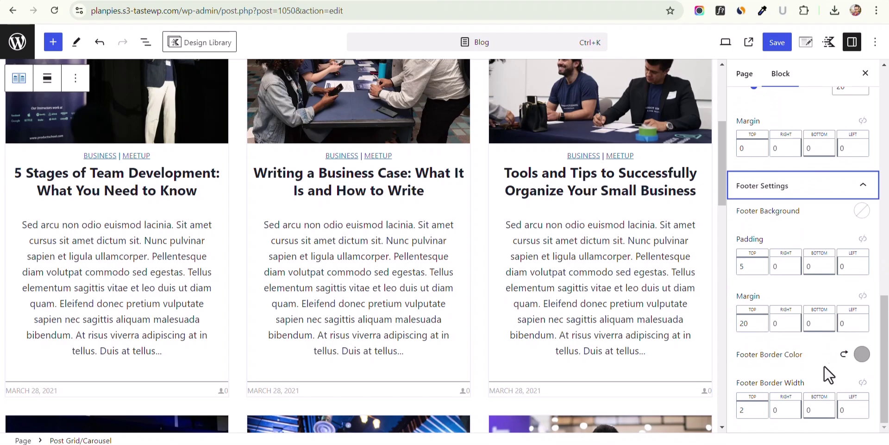
{"action": "left_click", "coordinate": [861, 354]}
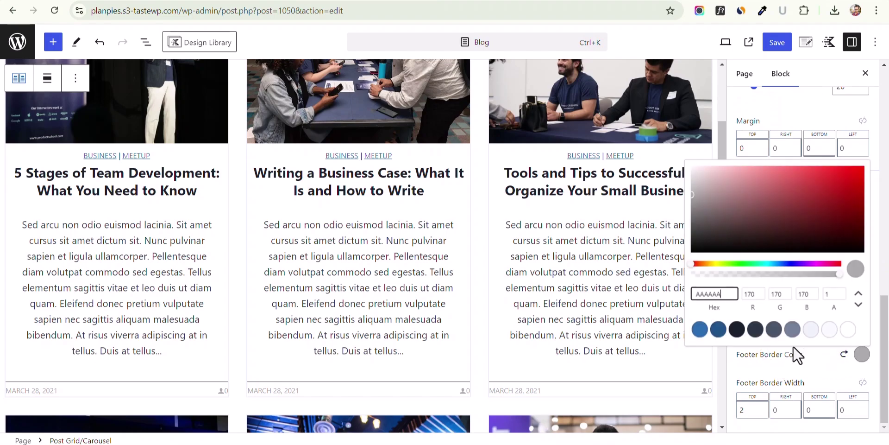
{"action": "left_click", "coordinate": [737, 329]}
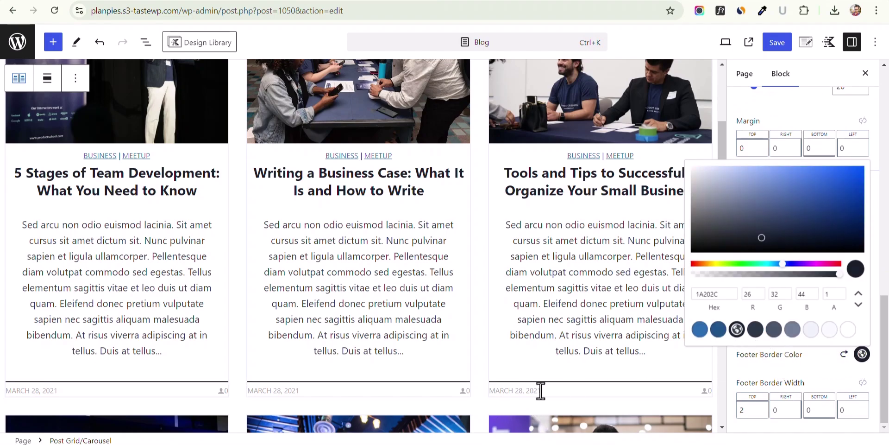
{"action": "left_click", "coordinate": [844, 354]}
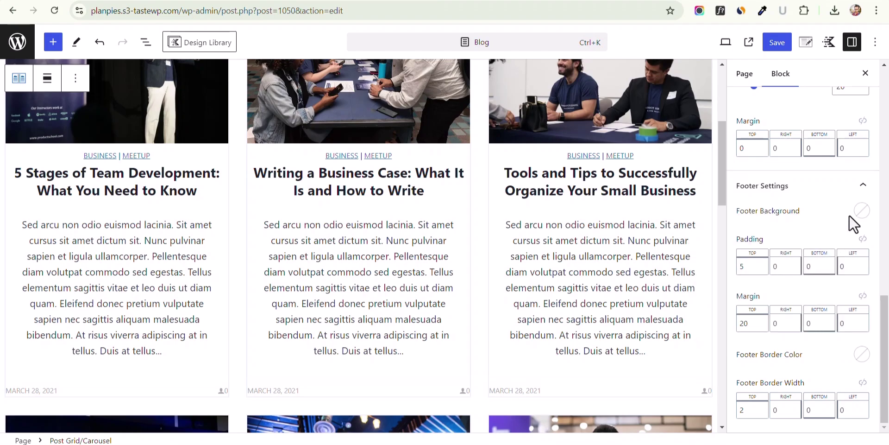
- Set the footer background of the posts to the palette color EDF2F7
{"action": "left_click", "coordinate": [861, 211]}
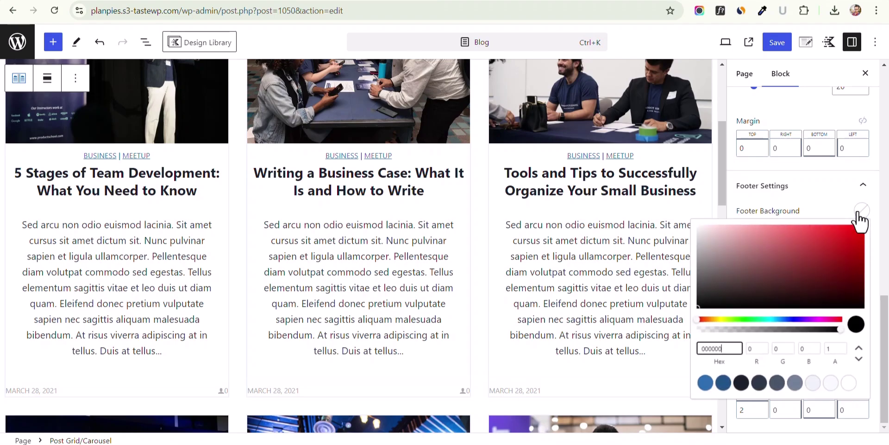
{"action": "left_click", "coordinate": [811, 389]}
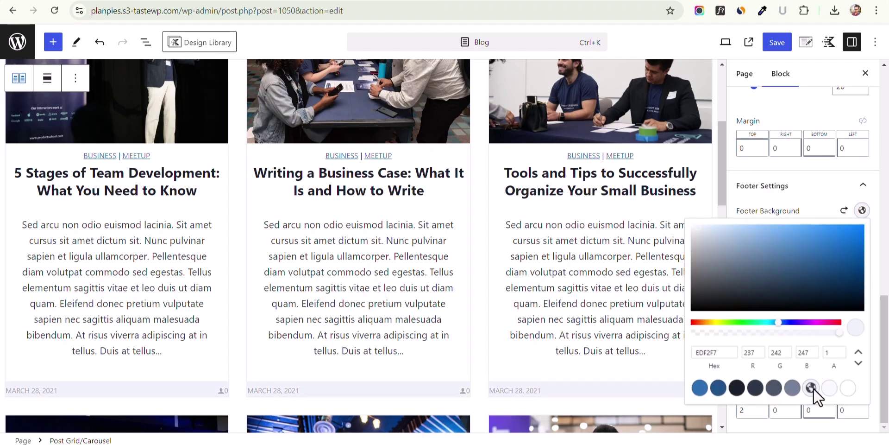
{"action": "left_click", "coordinate": [818, 198]}
{"action": "left_click", "coordinate": [818, 249]}
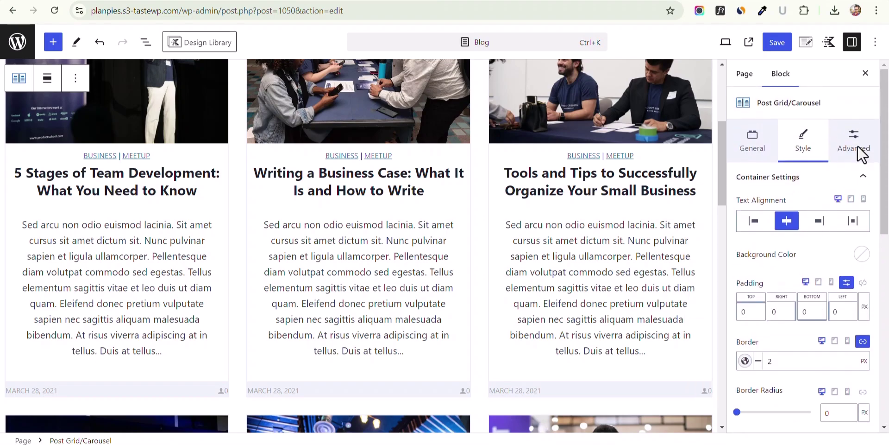
- Try 2B6CB0 as link color for the categories above the post titles, and set it to 1A202C
{"action": "left_click", "coordinate": [857, 147]}
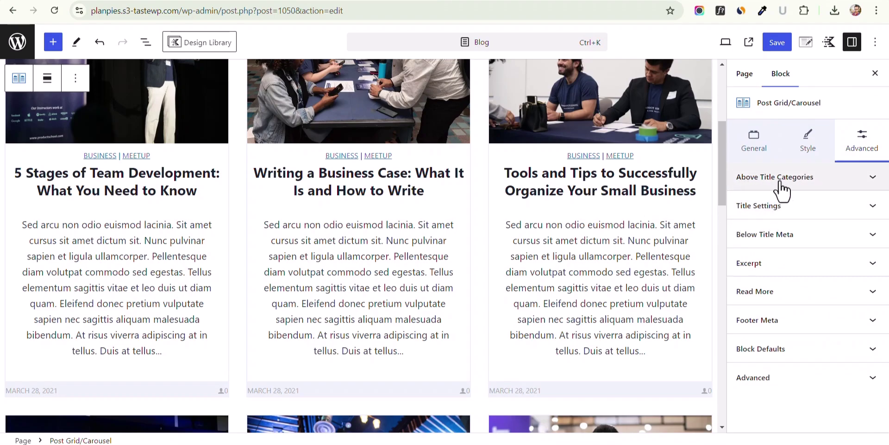
{"action": "left_click", "coordinate": [797, 182]}
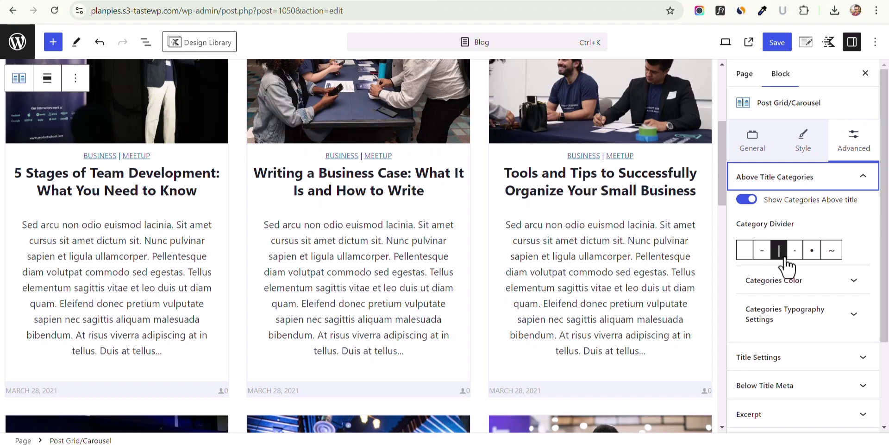
{"action": "left_click", "coordinate": [793, 285]}
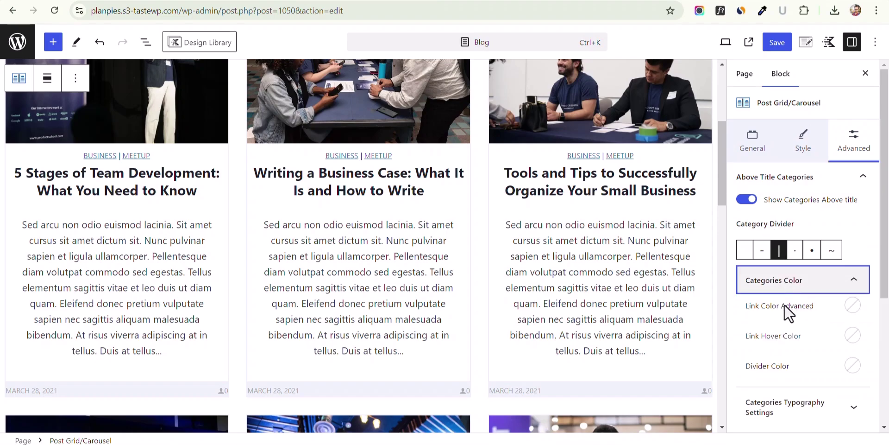
{"action": "left_click", "coordinate": [852, 306]}
{"action": "left_click", "coordinate": [690, 280]}
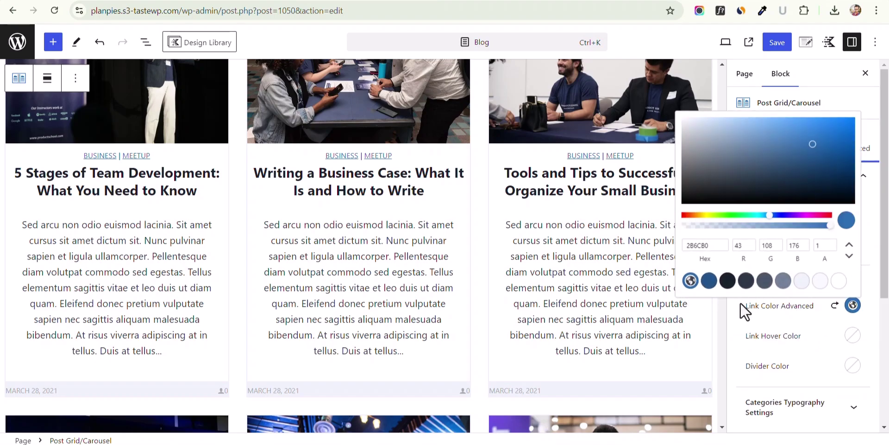
{"action": "left_click", "coordinate": [728, 280]}
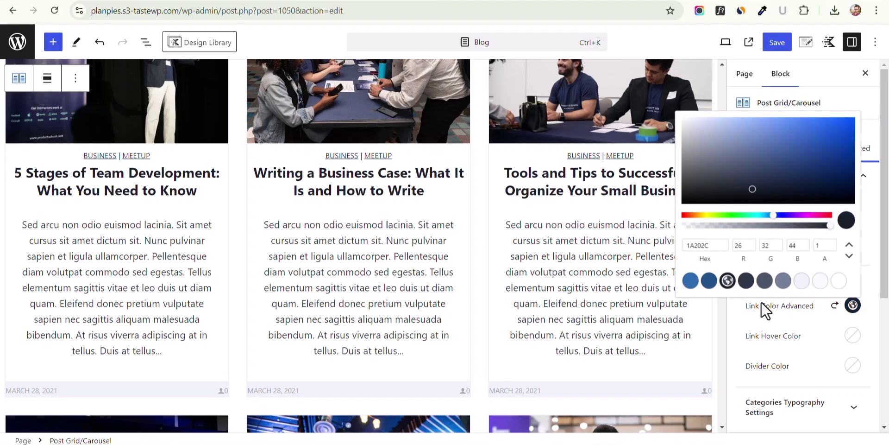
{"action": "left_click", "coordinate": [786, 331]}
- Set the typography of the categories above the titles to font size 16 px and font weight Bold
{"action": "scroll", "coordinate": [814, 403], "scroll_direction": "down", "scroll_amount": 2}
{"action": "left_click", "coordinate": [819, 355]}
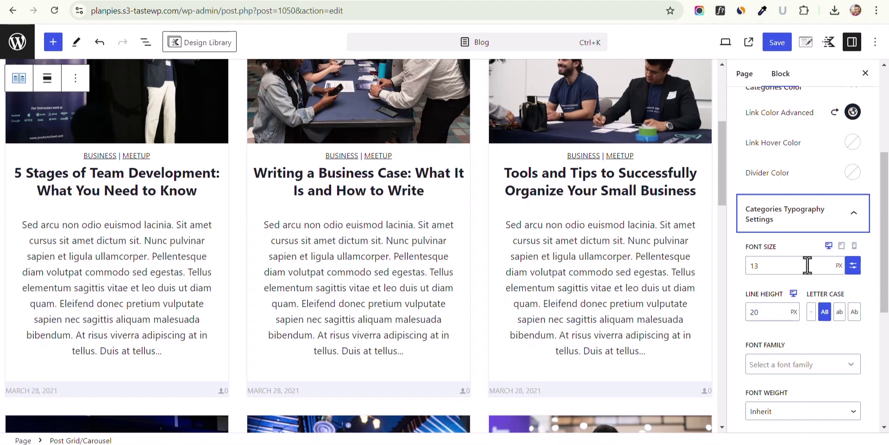
{"action": "left_click", "coordinate": [782, 267]}
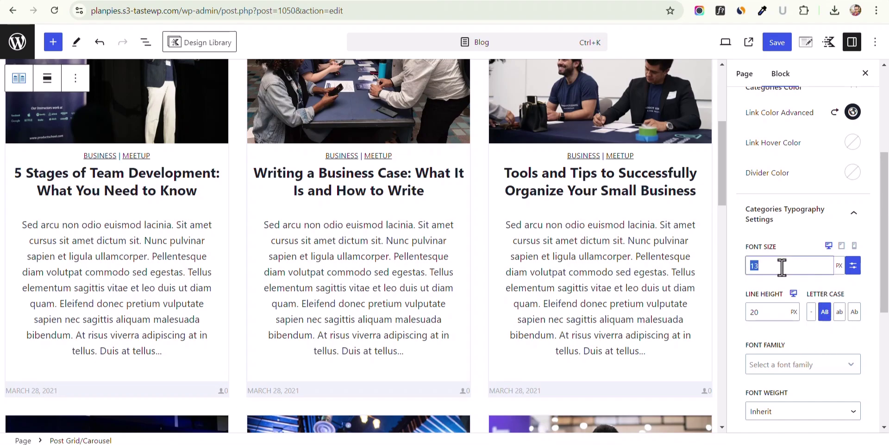
{"action": "type", "text": "16"}
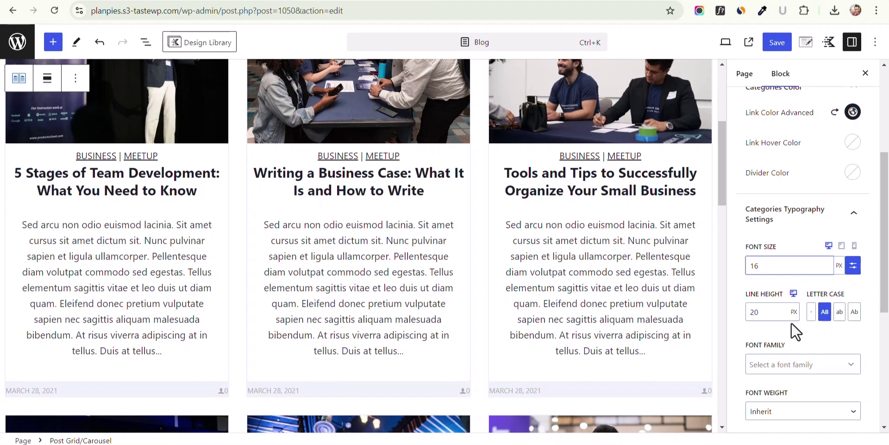
{"action": "scroll", "coordinate": [778, 312], "scroll_direction": "down", "scroll_amount": 4}
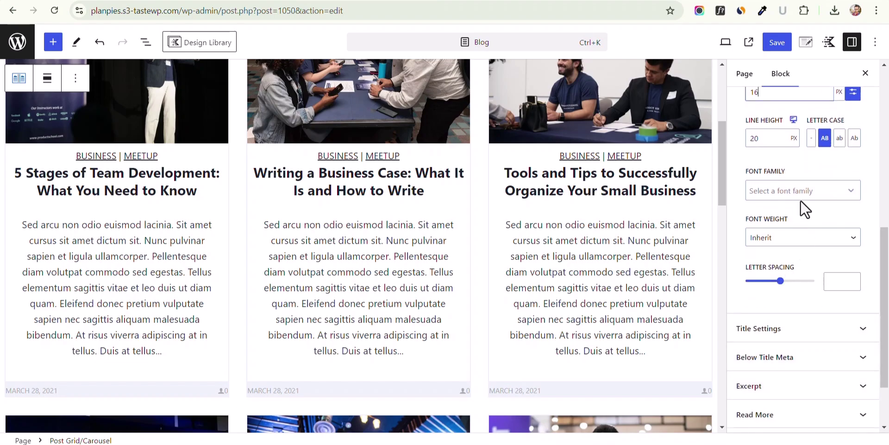
{"action": "left_click", "coordinate": [797, 237]}
{"action": "left_click", "coordinate": [780, 279]}
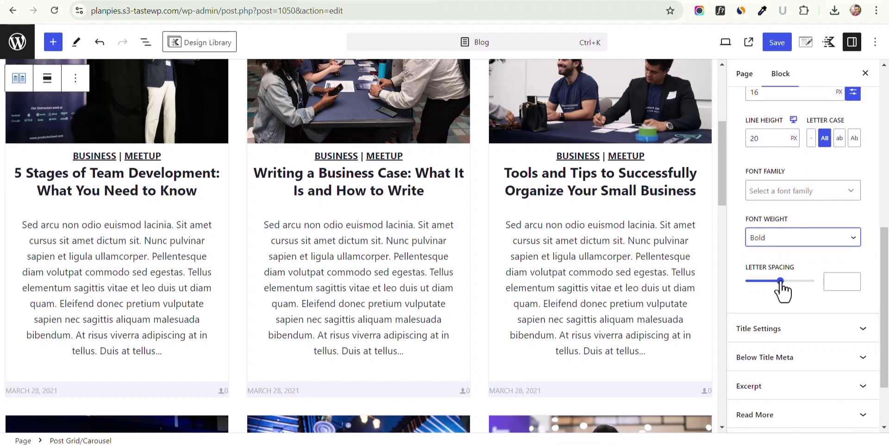
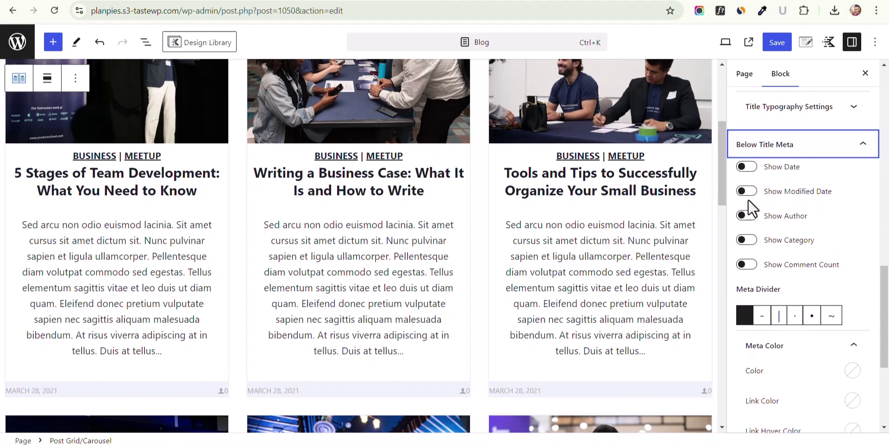
- Try the date, modified date and category in the meta below the post titles, and keep only the author shown
{"action": "left_click", "coordinate": [748, 168]}
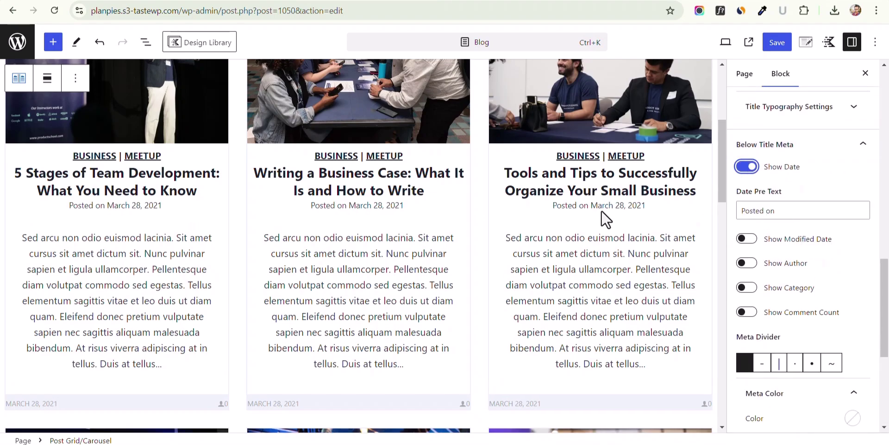
{"action": "left_click", "coordinate": [747, 239]}
{"action": "left_click", "coordinate": [746, 167]}
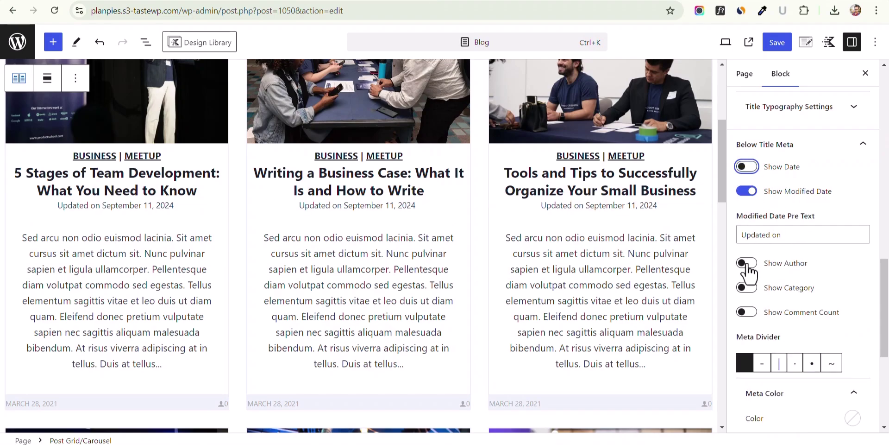
{"action": "left_click", "coordinate": [746, 263]}
{"action": "left_click", "coordinate": [748, 192]}
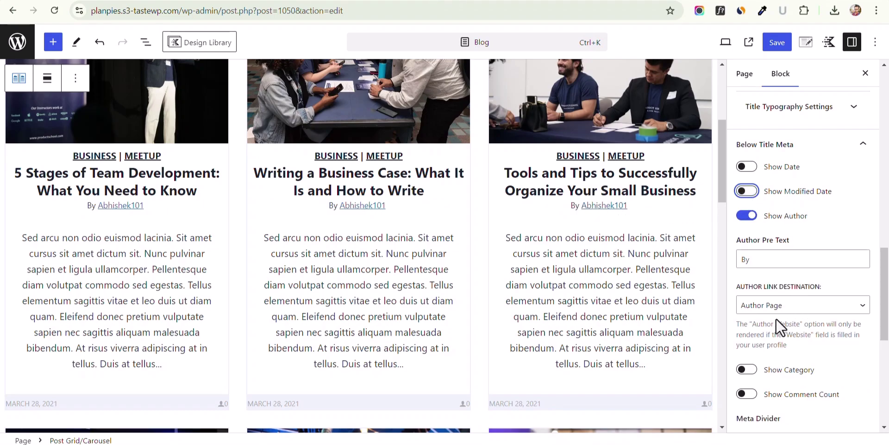
{"action": "left_click", "coordinate": [748, 369]}
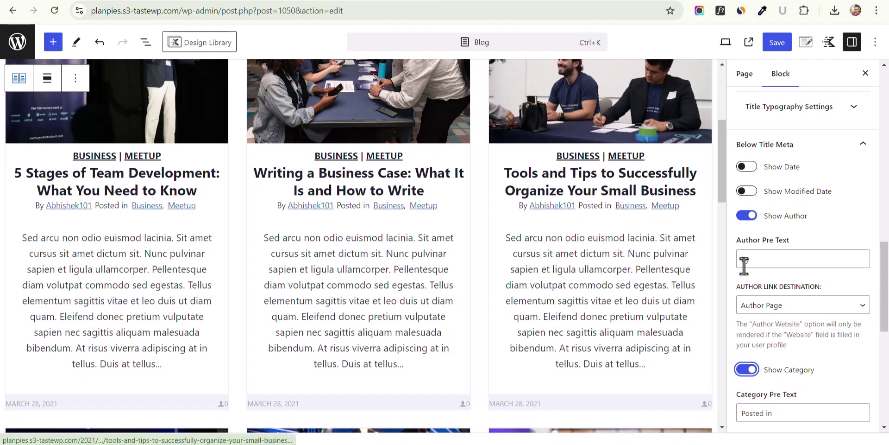
{"action": "left_click", "coordinate": [746, 369]}
- Open the Excerpt settings and review the excerpt color, typography and custom length options
{"action": "scroll", "coordinate": [808, 349], "scroll_direction": "down", "scroll_amount": 3}
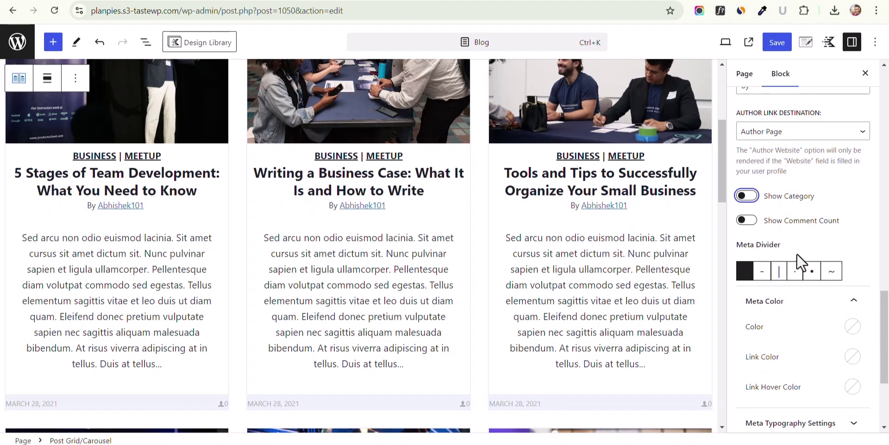
{"action": "scroll", "coordinate": [801, 325], "scroll_direction": "down", "scroll_amount": 3}
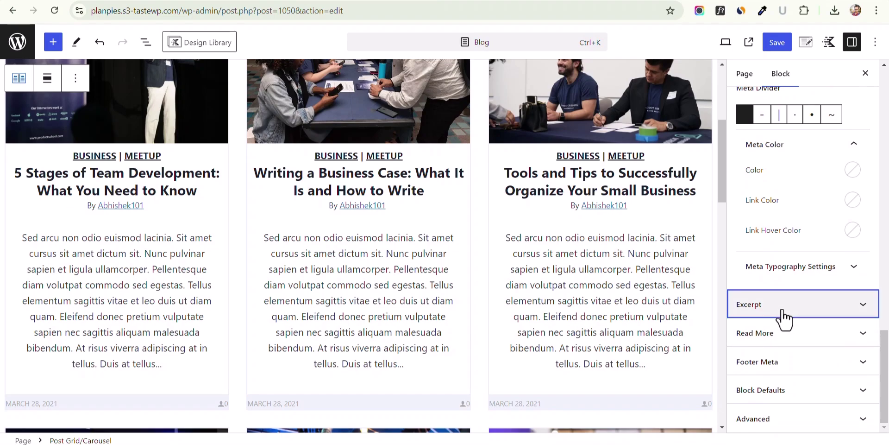
{"action": "left_click", "coordinate": [783, 305]}
{"action": "scroll", "coordinate": [814, 313], "scroll_direction": "down", "scroll_amount": 2}
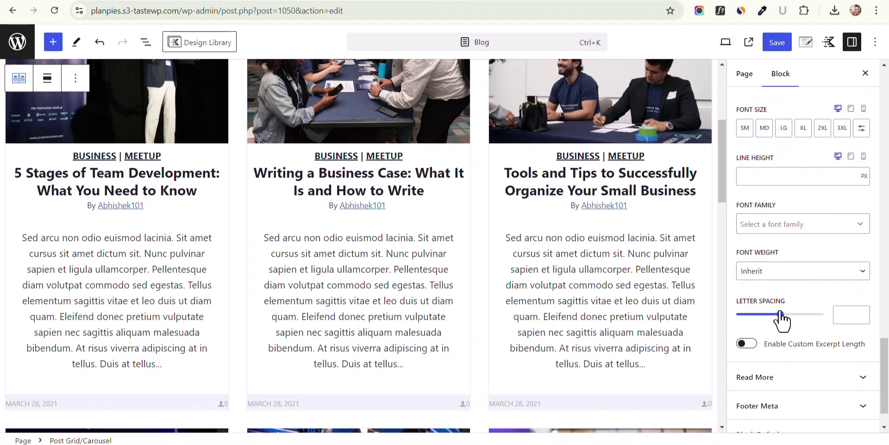
{"action": "scroll", "coordinate": [783, 232], "scroll_direction": "up", "scroll_amount": 1}
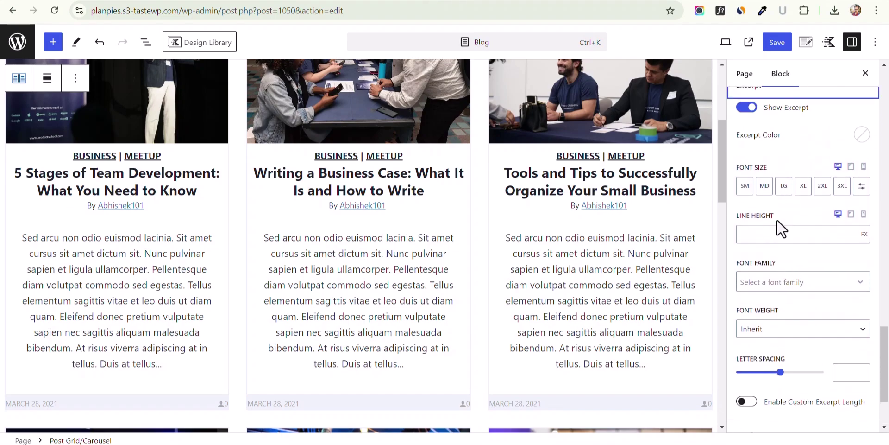
- Try the MD and SM font sizes on the post excerpts and reset the excerpt font size
{"action": "left_click", "coordinate": [764, 191]}
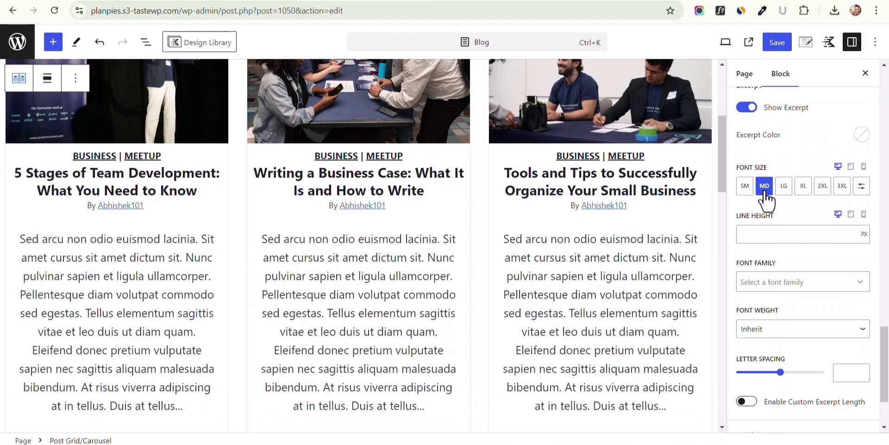
{"action": "left_click", "coordinate": [745, 187]}
{"action": "left_click", "coordinate": [769, 188]}
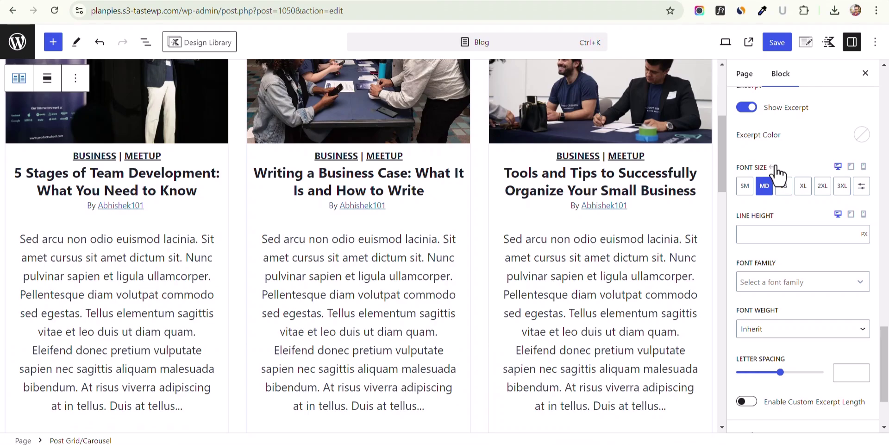
{"action": "left_click", "coordinate": [773, 167]}
- Enable a custom excerpt length and limit the excerpts to a maximum of 20 words
{"action": "scroll", "coordinate": [806, 311], "scroll_direction": "down", "scroll_amount": 2}
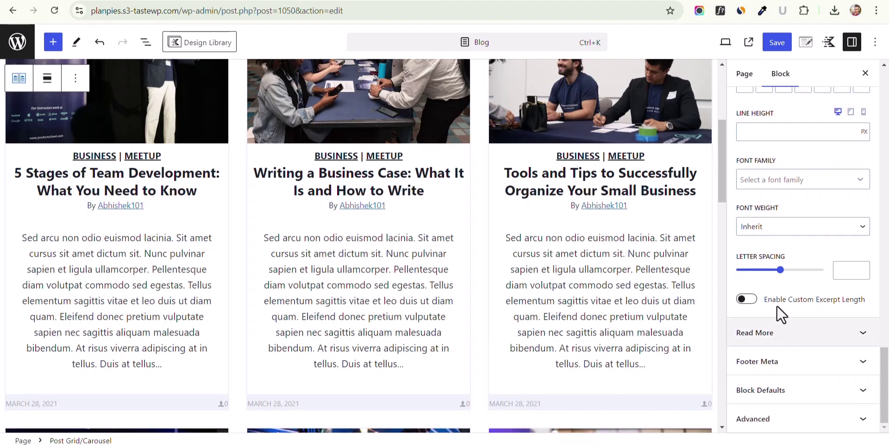
{"action": "left_click", "coordinate": [747, 299]}
{"action": "scroll", "coordinate": [810, 318], "scroll_direction": "down", "scroll_amount": 1}
{"action": "double_click", "coordinate": [842, 295]}
{"action": "type", "text": "20"}
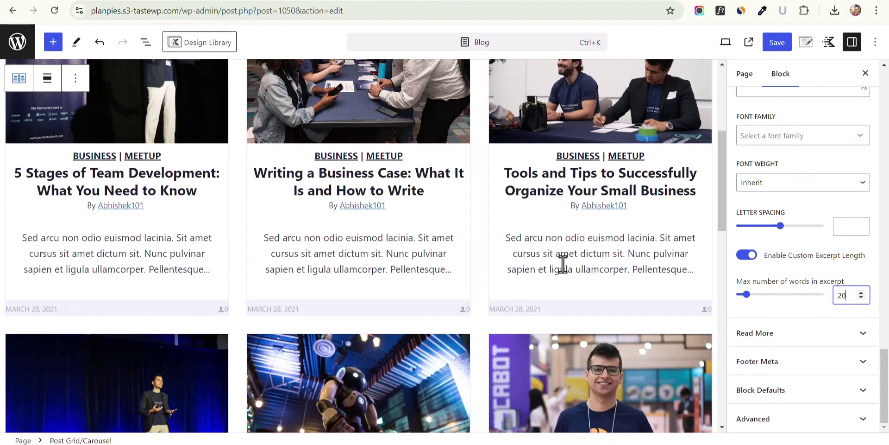
- Try showing the Read More button below the excerpts with bottom alignment, and hide it again
{"action": "left_click", "coordinate": [790, 341]}
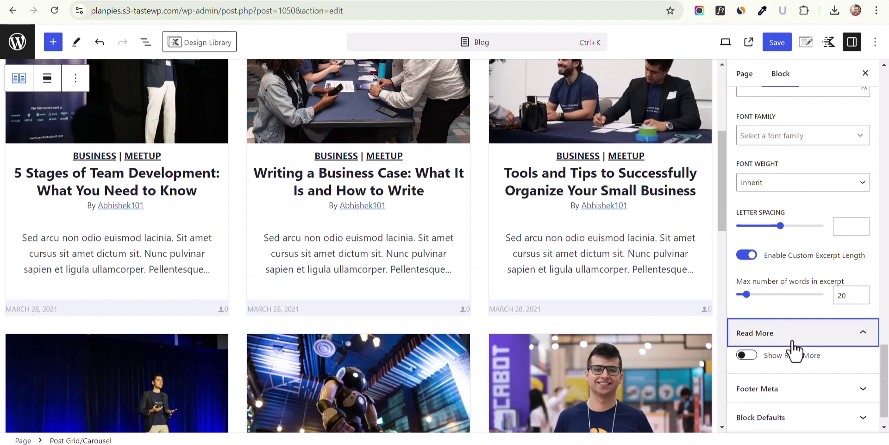
{"action": "left_click", "coordinate": [747, 355]}
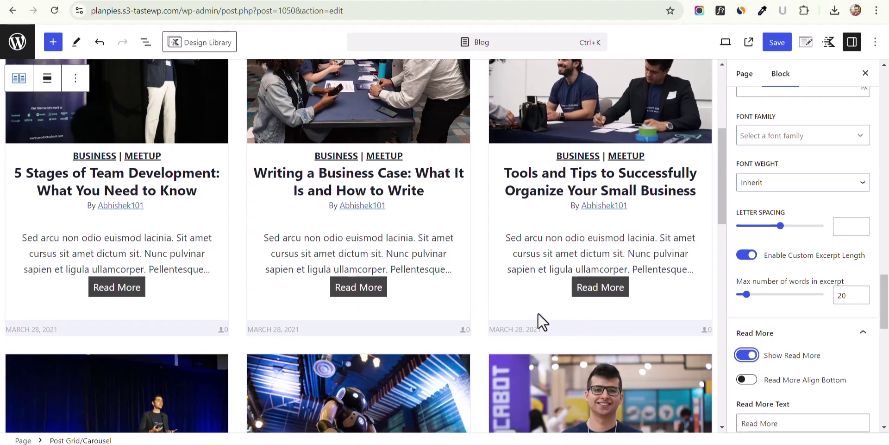
{"action": "scroll", "coordinate": [802, 370], "scroll_direction": "down", "scroll_amount": 5}
{"action": "left_click", "coordinate": [746, 263]}
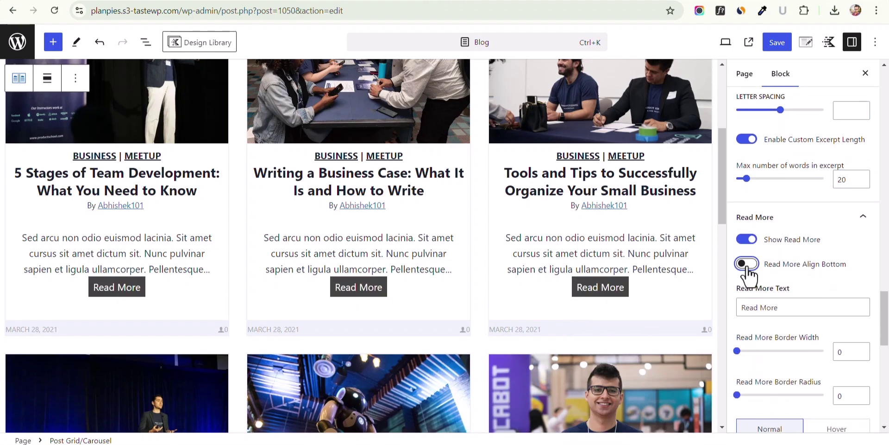
{"action": "left_click", "coordinate": [747, 239]}
- Force the footer meta to align to the bottom and show tags and categories in it
{"action": "left_click", "coordinate": [777, 366]}
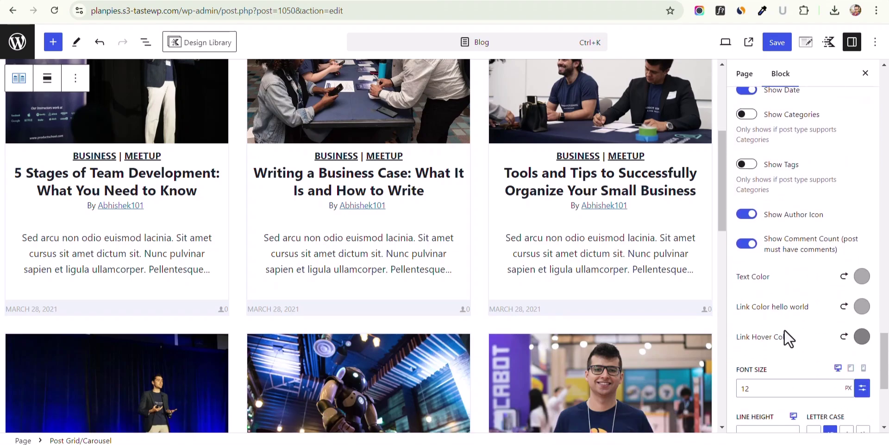
{"action": "scroll", "coordinate": [771, 217], "scroll_direction": "up", "scroll_amount": 2}
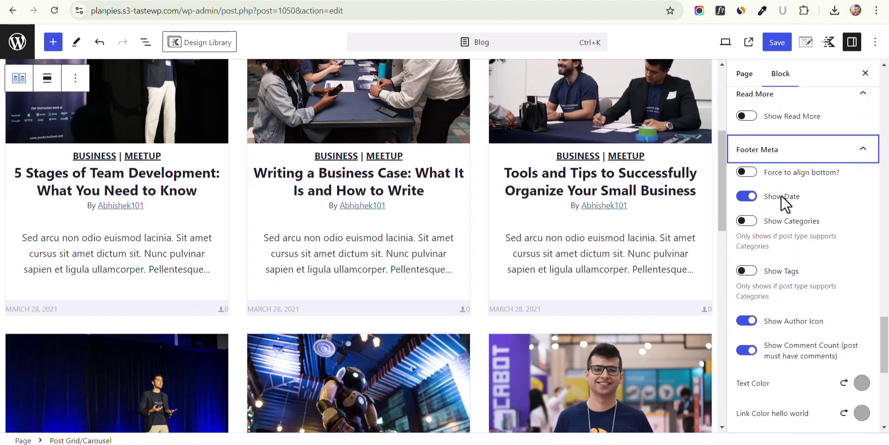
{"action": "left_click", "coordinate": [748, 171]}
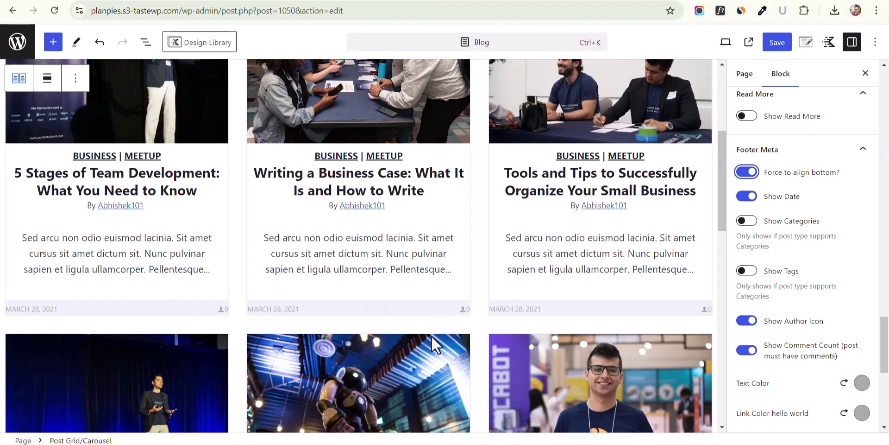
{"action": "left_click", "coordinate": [753, 272]}
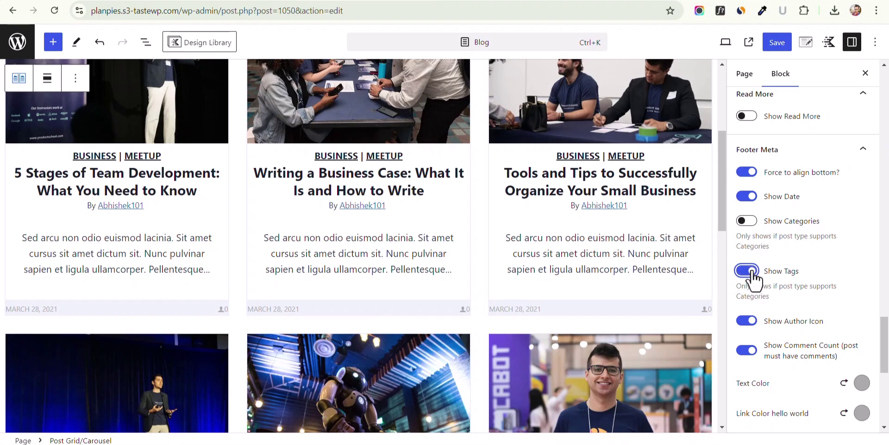
{"action": "left_click", "coordinate": [753, 230]}
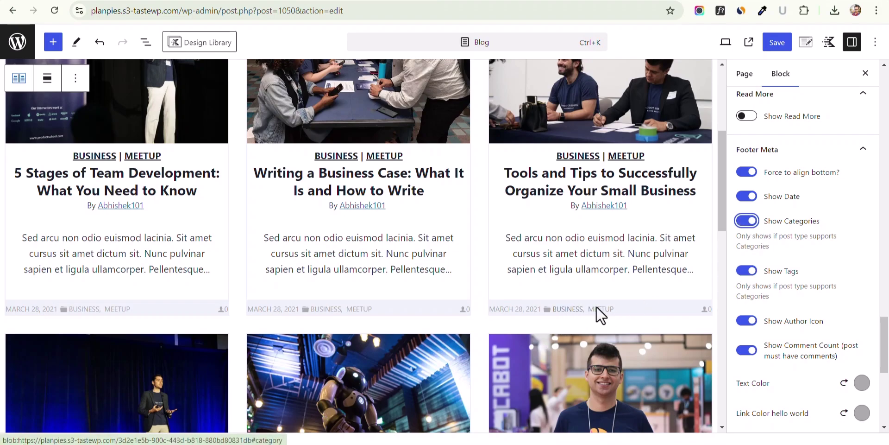
- Hide the date, categories and author icon in the footer meta of the posts
{"action": "left_click", "coordinate": [749, 193]}
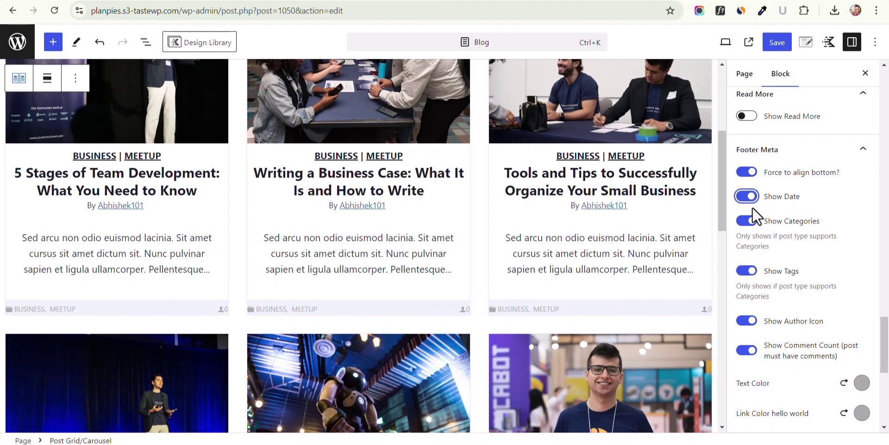
{"action": "left_click", "coordinate": [748, 222]}
{"action": "scroll", "coordinate": [837, 320], "scroll_direction": "down", "scroll_amount": 4}
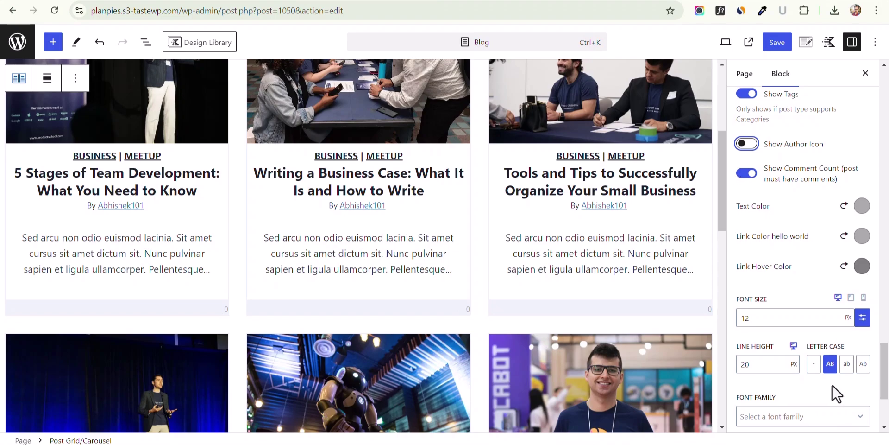
{"action": "scroll", "coordinate": [810, 380], "scroll_direction": "down", "scroll_amount": 4}
{"action": "left_click", "coordinate": [782, 388]}
{"action": "scroll", "coordinate": [784, 389], "scroll_direction": "up", "scroll_amount": 10}
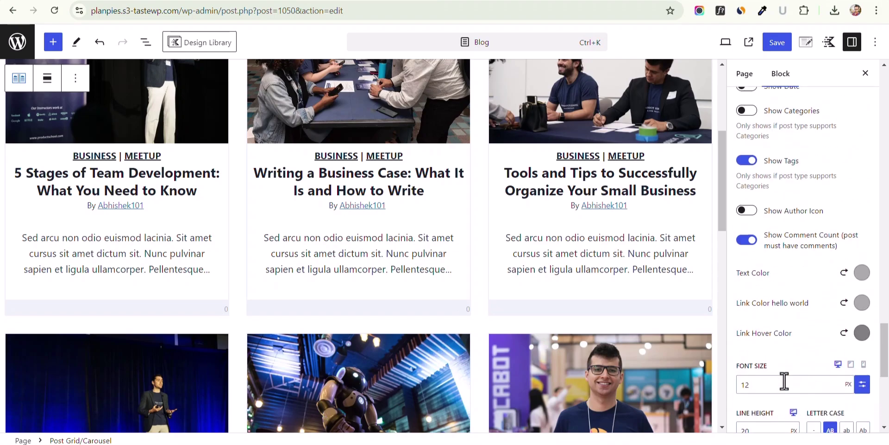
{"action": "scroll", "coordinate": [579, 335], "scroll_direction": "up", "scroll_amount": 5}
{"action": "scroll", "coordinate": [510, 185], "scroll_direction": "down", "scroll_amount": 4}
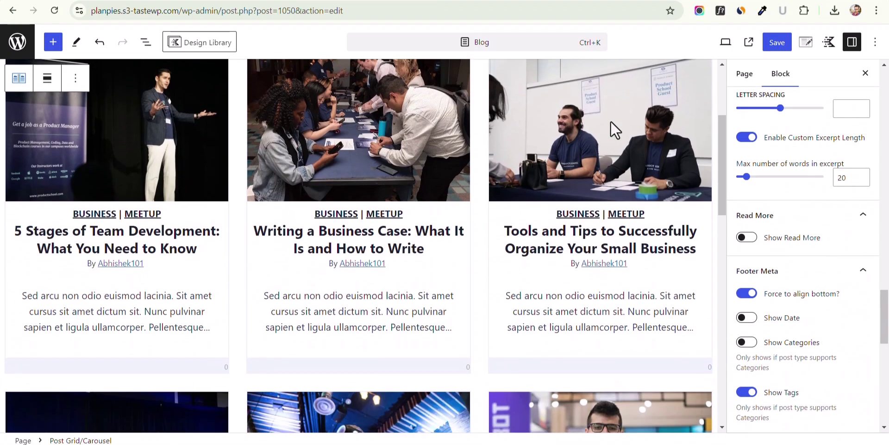
- Save the page, reload the live Blog page and look over its post grid
{"action": "left_click", "coordinate": [777, 42]}
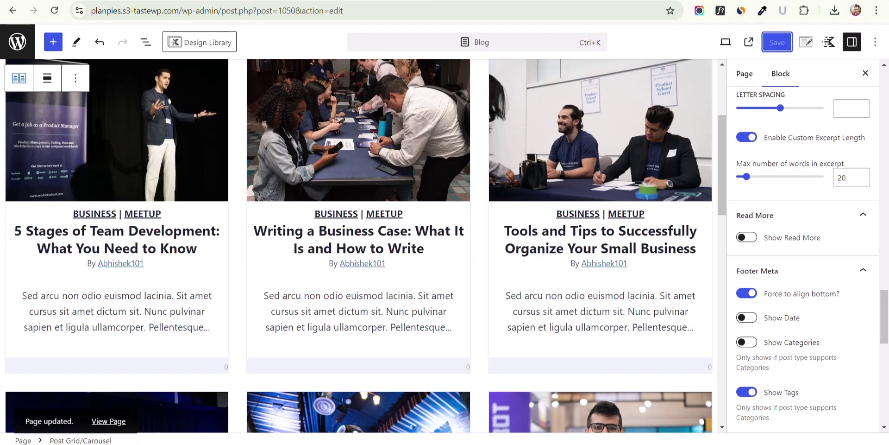
{"action": "key", "text": "ctrl+Tab"}
{"action": "left_click", "coordinate": [54, 10]}
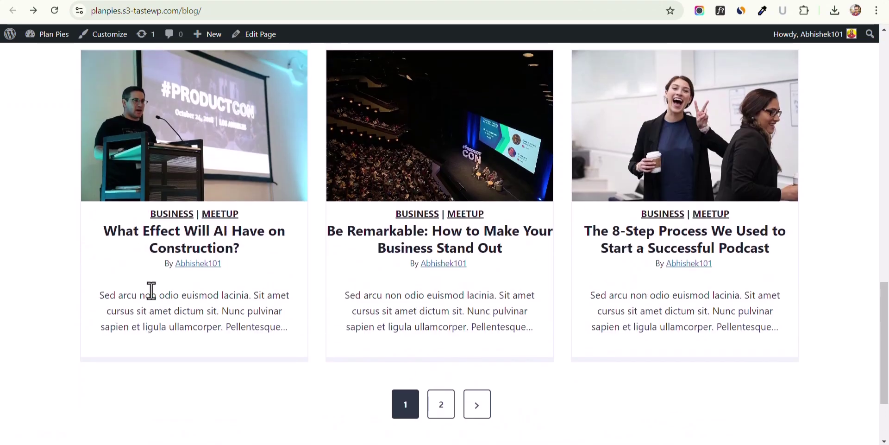
{"action": "scroll", "coordinate": [473, 206], "scroll_direction": "up", "scroll_amount": 10}
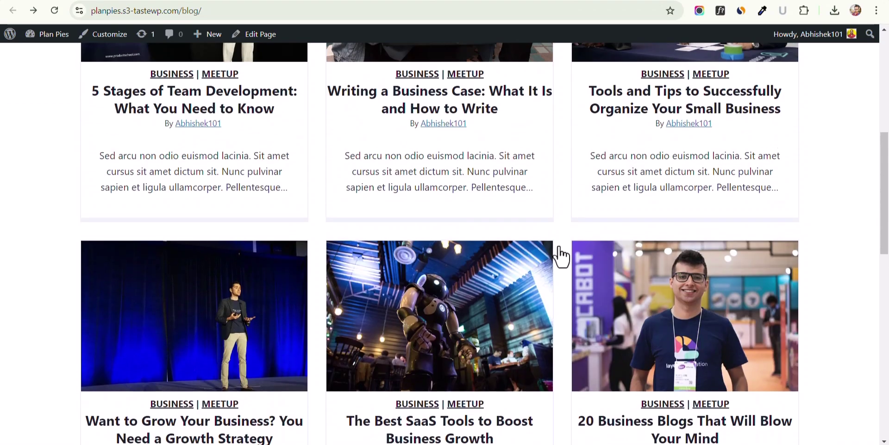
{"action": "scroll", "coordinate": [548, 255], "scroll_direction": "up", "scroll_amount": 4}
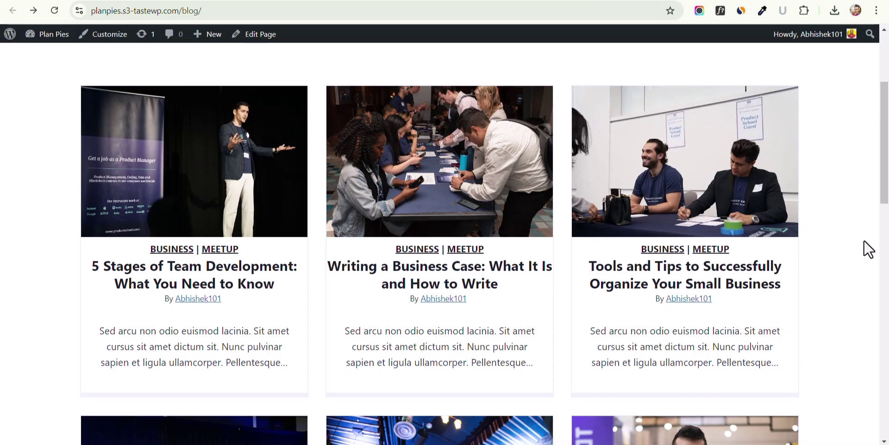
{"action": "scroll", "coordinate": [863, 240], "scroll_direction": "up", "scroll_amount": 3}
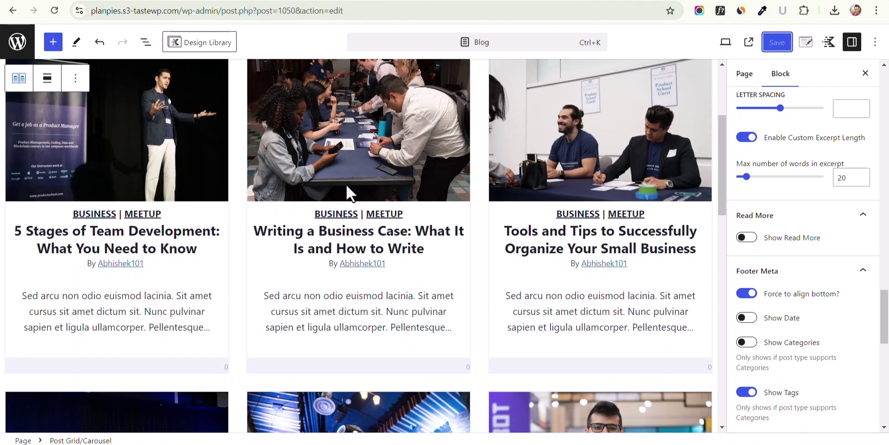
- Delete the Post Grid/Carousel block from the Blog page and save the page
{"action": "scroll", "coordinate": [408, 260], "scroll_direction": "up", "scroll_amount": 3}
{"action": "left_click", "coordinate": [468, 218]}
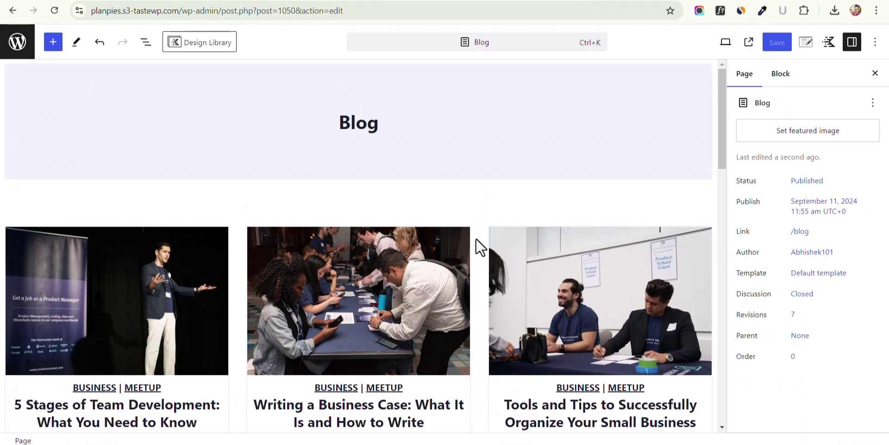
{"action": "left_click", "coordinate": [477, 238]}
{"action": "left_click", "coordinate": [76, 207]}
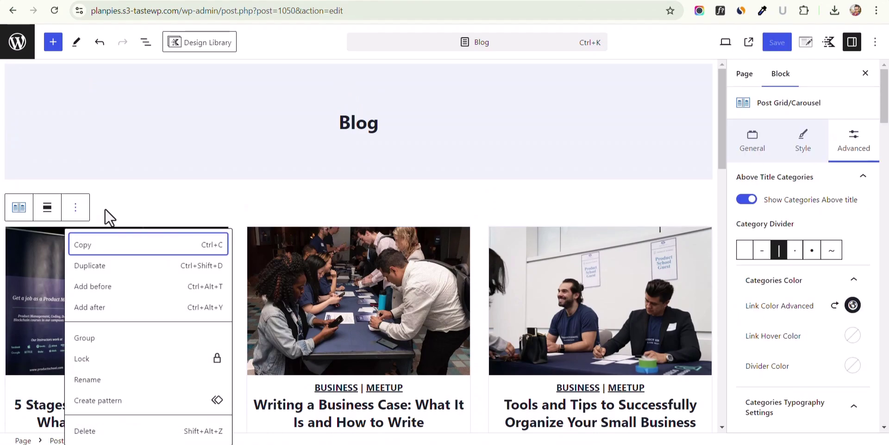
{"action": "left_click", "coordinate": [115, 426]}
{"action": "left_click", "coordinate": [773, 46]}
- Set the Posts page to Blog in the WordPress Reading settings and save the changes
{"action": "left_click", "coordinate": [6, 14]}
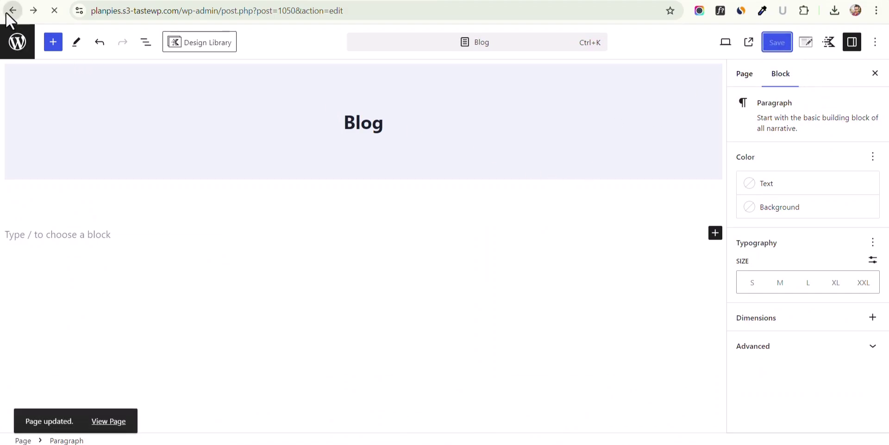
{"action": "mouse_move", "coordinate": [44, 35]}
{"action": "left_click", "coordinate": [38, 56]}
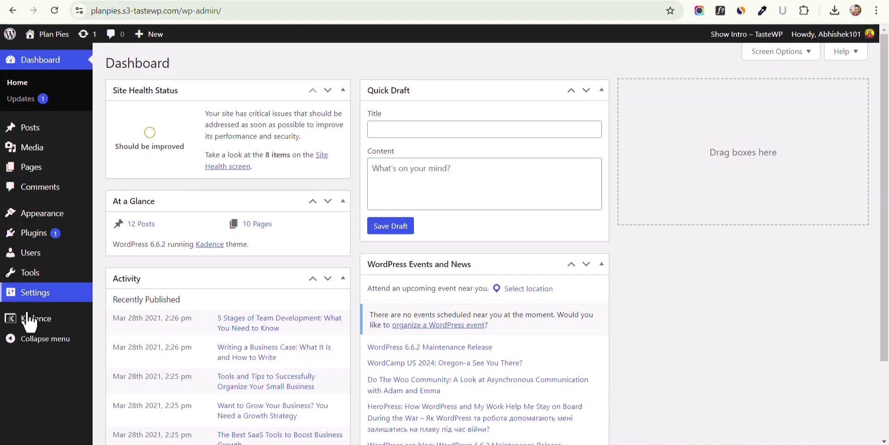
{"action": "mouse_move", "coordinate": [28, 295]}
{"action": "left_click", "coordinate": [122, 300]}
{"action": "left_click", "coordinate": [321, 177]}
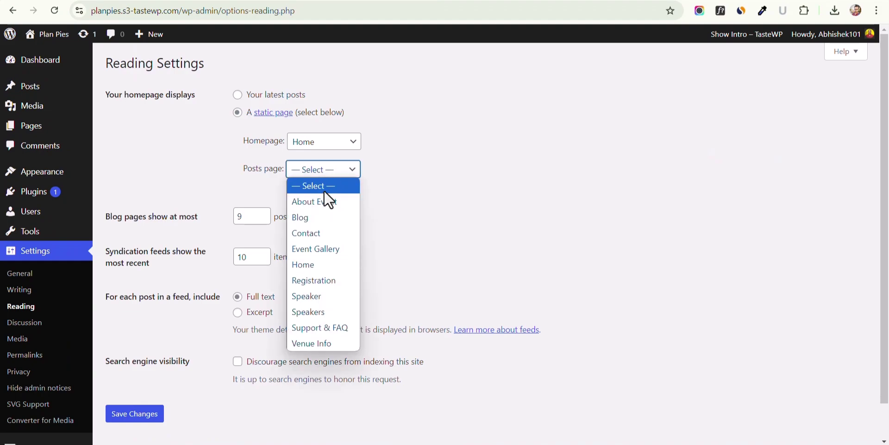
{"action": "left_click", "coordinate": [321, 216]}
{"action": "left_click", "coordinate": [142, 414]}
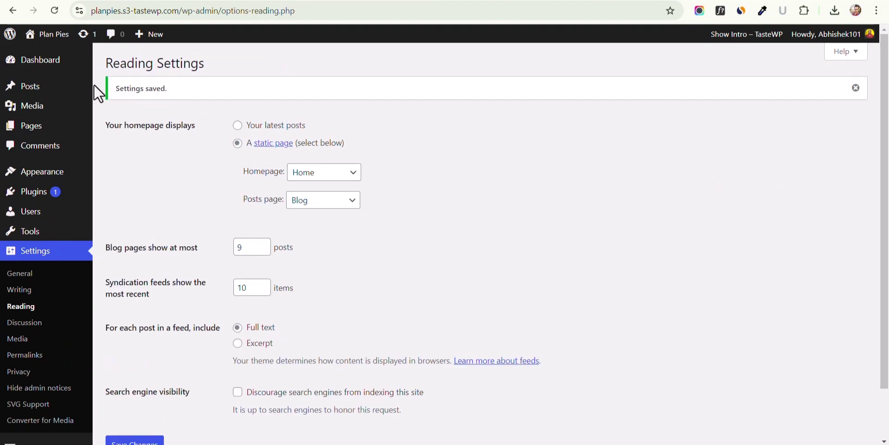
- Visit the site's /blog address and examine the default posts page down to its pagination
{"action": "mouse_move", "coordinate": [54, 41]}
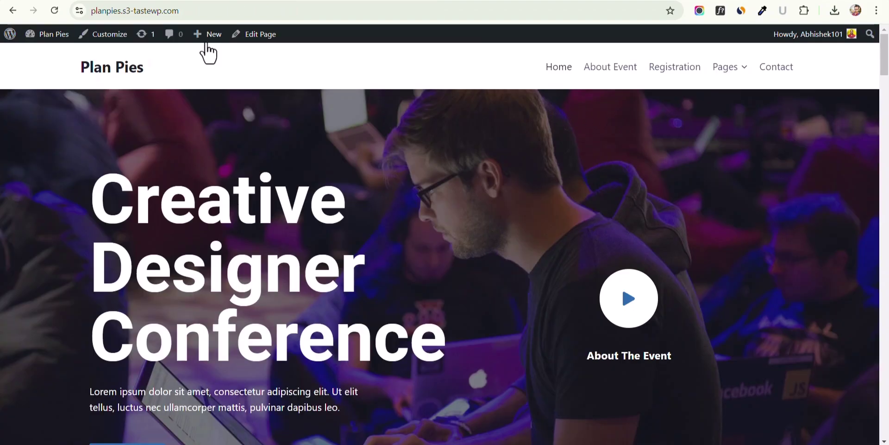
{"action": "left_click", "coordinate": [214, 9]}
{"action": "left_click", "coordinate": [279, 11]}
{"action": "type", "text": "/blog"}
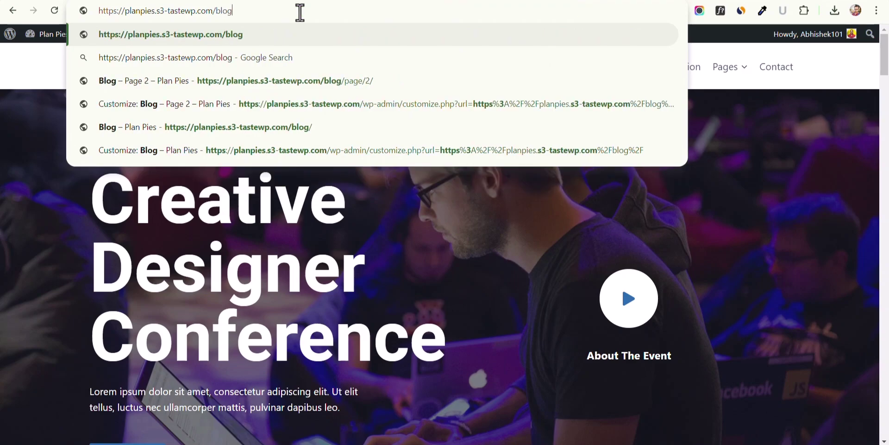
{"action": "key", "text": "Return"}
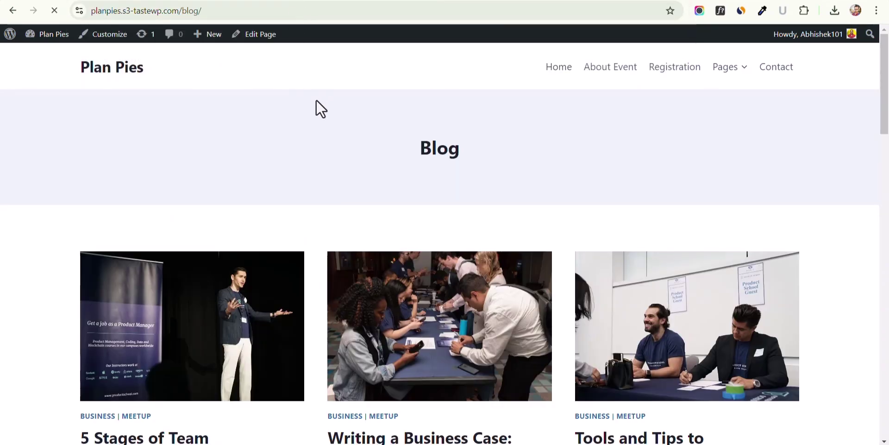
{"action": "scroll", "coordinate": [556, 323], "scroll_direction": "down", "scroll_amount": 10}
{"action": "scroll", "coordinate": [517, 314], "scroll_direction": "down", "scroll_amount": 15}
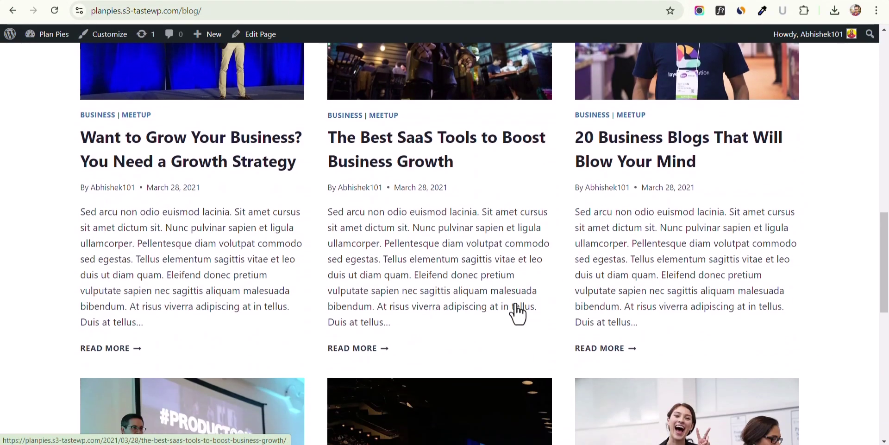
{"action": "scroll", "coordinate": [741, 277], "scroll_direction": "down", "scroll_amount": 3}
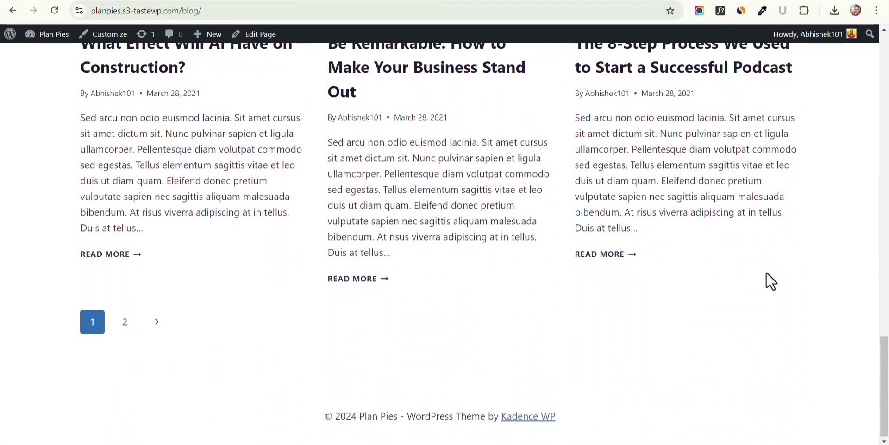
{"action": "scroll", "coordinate": [764, 278], "scroll_direction": "up", "scroll_amount": 20}
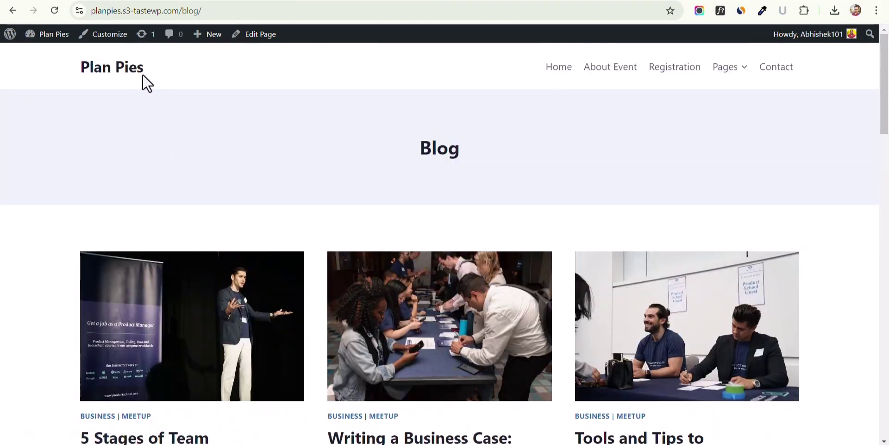
- Open the Archive Layout settings for the Blog page in the theme customizer
{"action": "left_click", "coordinate": [107, 40]}
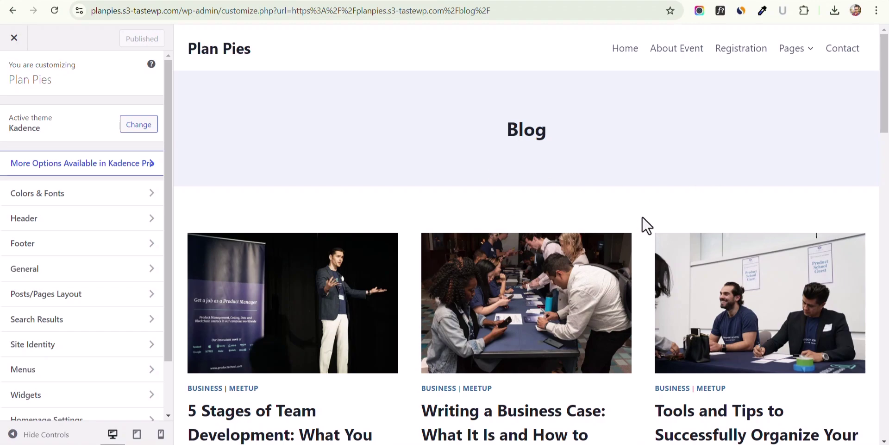
{"action": "left_click", "coordinate": [51, 299]}
{"action": "left_click", "coordinate": [64, 171]}
{"action": "scroll", "coordinate": [386, 163], "scroll_direction": "down", "scroll_amount": 4}
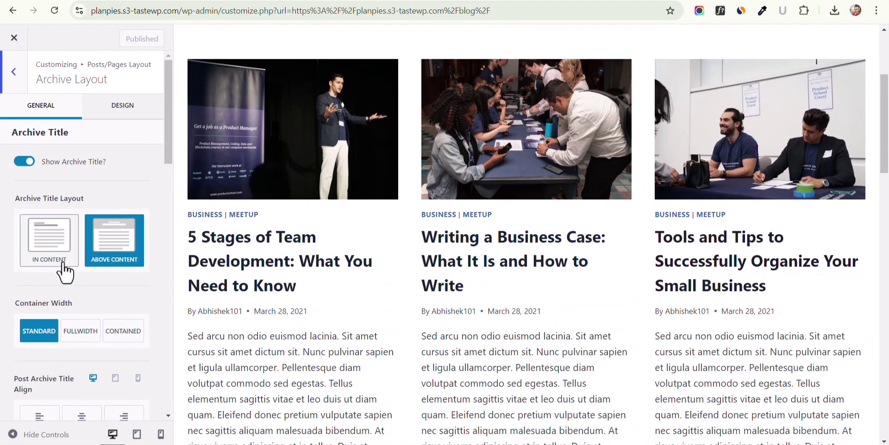
- Preview the In Content archive title layout and switch back to Above Content
{"action": "scroll", "coordinate": [293, 257], "scroll_direction": "up", "scroll_amount": 4}
{"action": "left_click", "coordinate": [56, 257]}
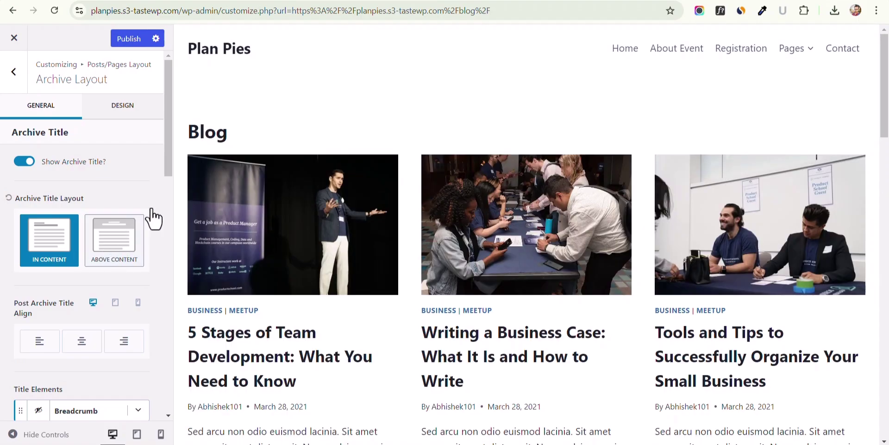
{"action": "left_click", "coordinate": [119, 254]}
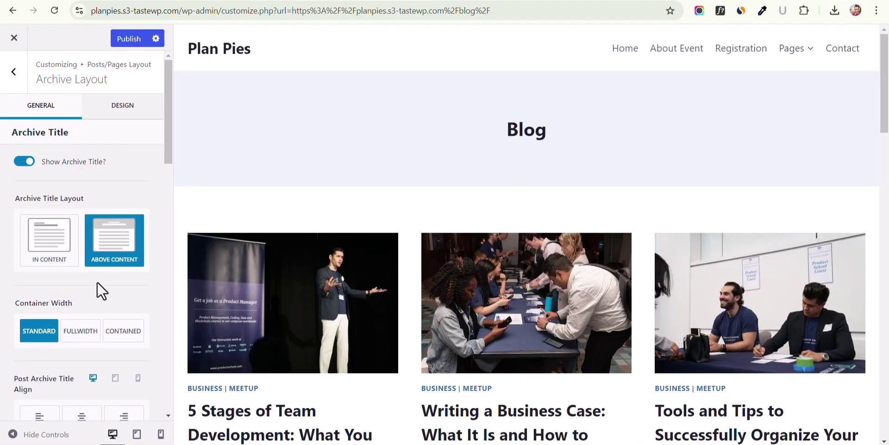
- Compare the left and right alignments for the post archive title and set it to centre
{"action": "scroll", "coordinate": [95, 283], "scroll_direction": "down", "scroll_amount": 3}
{"action": "left_click", "coordinate": [43, 306]}
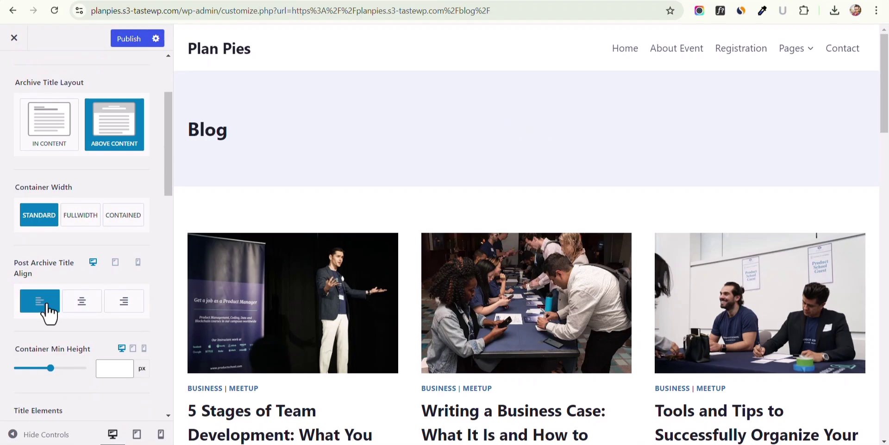
{"action": "left_click", "coordinate": [77, 307]}
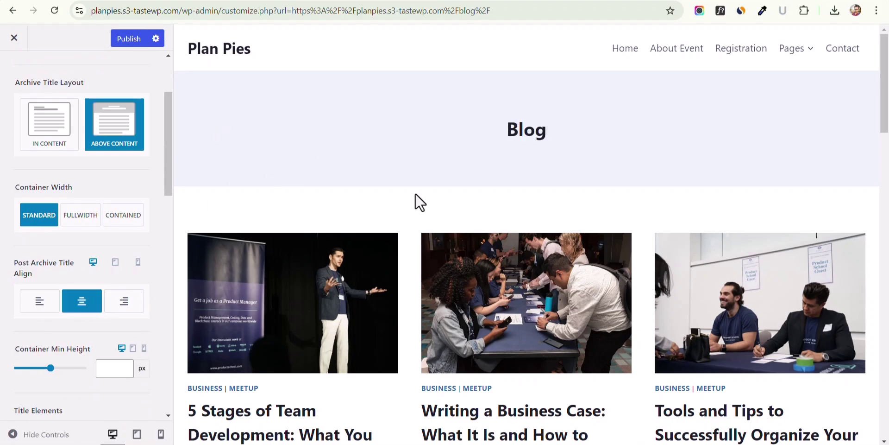
{"action": "left_click", "coordinate": [117, 305]}
{"action": "left_click", "coordinate": [77, 306]}
- Try container minimum heights of 50 and 100 px for the archive title area and reset the setting to its default
{"action": "scroll", "coordinate": [116, 296], "scroll_direction": "down", "scroll_amount": 3}
{"action": "type", "text": "200"}
{"action": "key", "text": "BackSpace"}
{"action": "key", "text": "BackSpace"}
{"action": "key", "text": "BackSpace"}
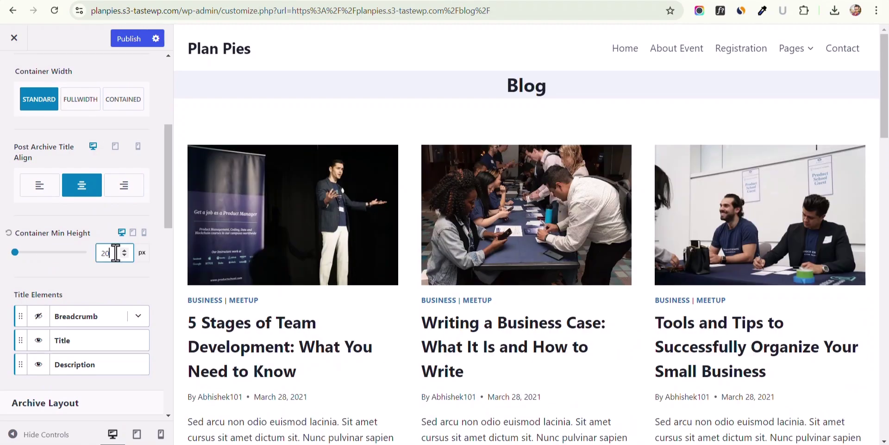
{"action": "type", "text": "50"}
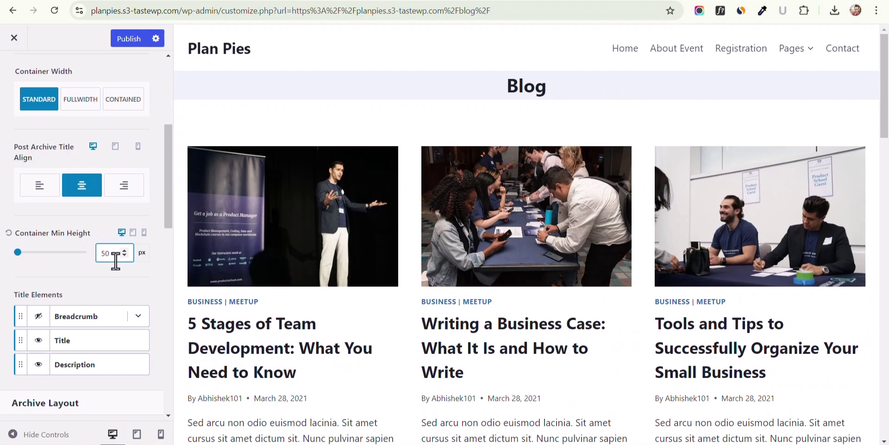
{"action": "type", "text": "100"}
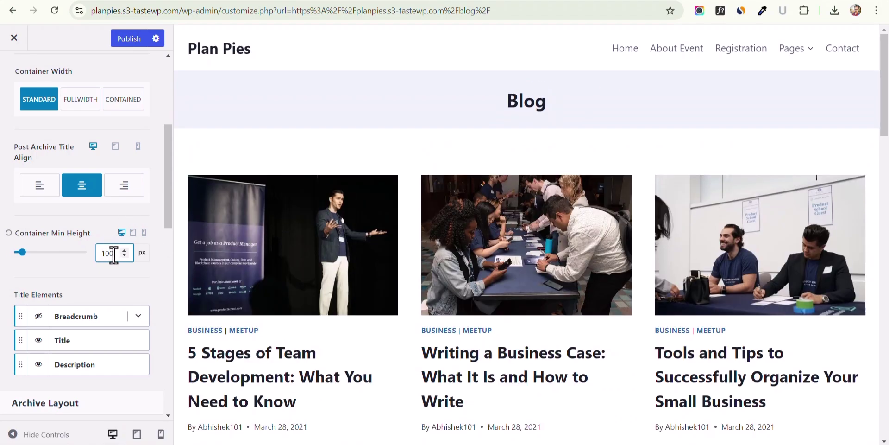
{"action": "left_click", "coordinate": [8, 233]}
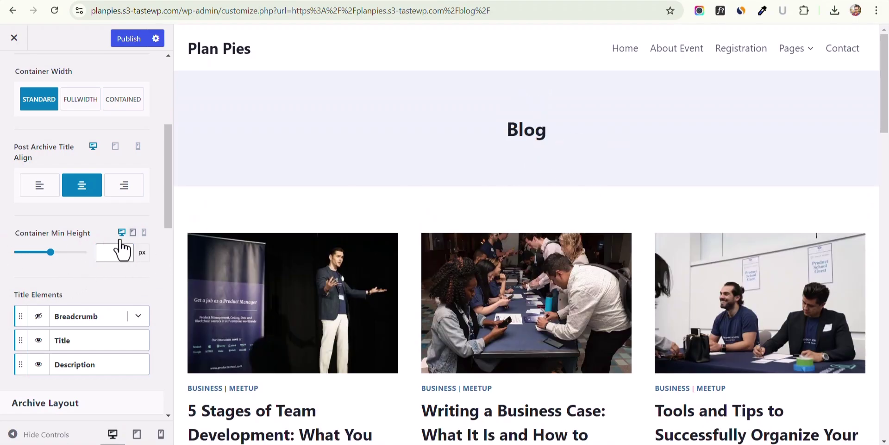
- Preview the breadcrumb above the archive title and hide it again
{"action": "scroll", "coordinate": [40, 332], "scroll_direction": "down", "scroll_amount": 2}
{"action": "left_click", "coordinate": [39, 258]}
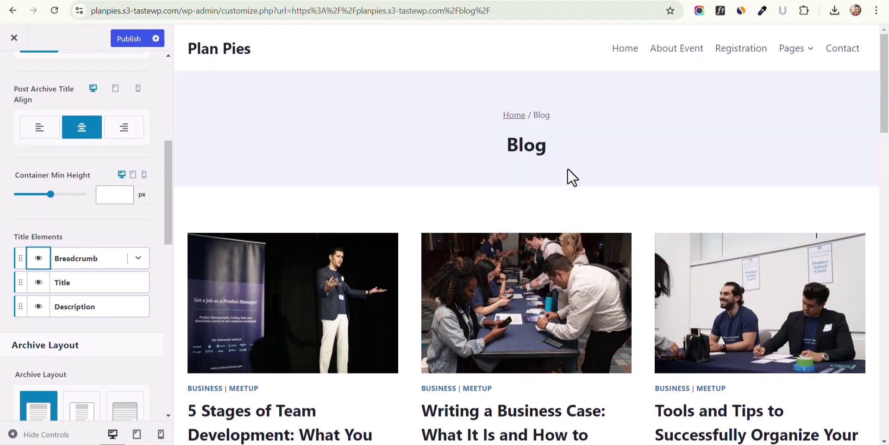
{"action": "left_click", "coordinate": [38, 258]}
- Try the Narrow, Fullwidth and Right Sidebar archive layouts and return to Normal
{"action": "scroll", "coordinate": [105, 324], "scroll_direction": "down", "scroll_amount": 5}
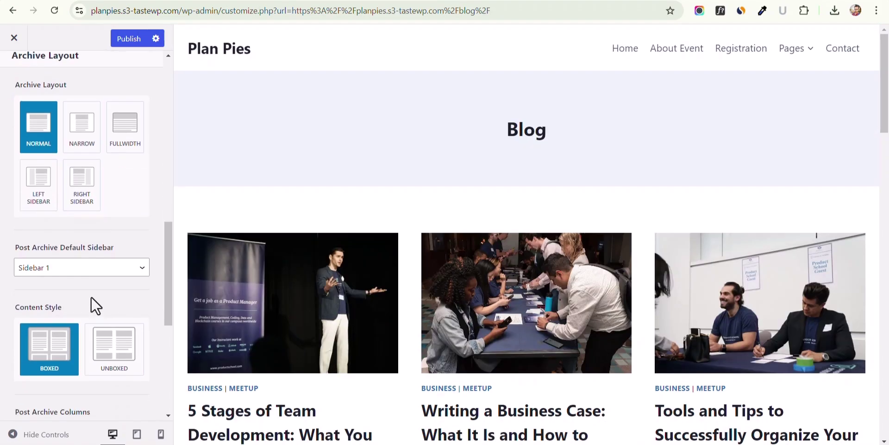
{"action": "scroll", "coordinate": [108, 218], "scroll_direction": "up", "scroll_amount": 2}
{"action": "left_click", "coordinate": [83, 201]}
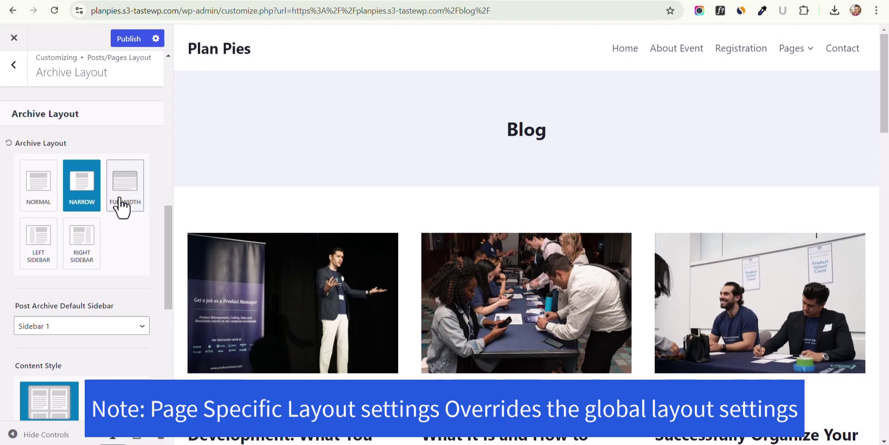
{"action": "left_click", "coordinate": [122, 204]}
{"action": "left_click", "coordinate": [90, 260]}
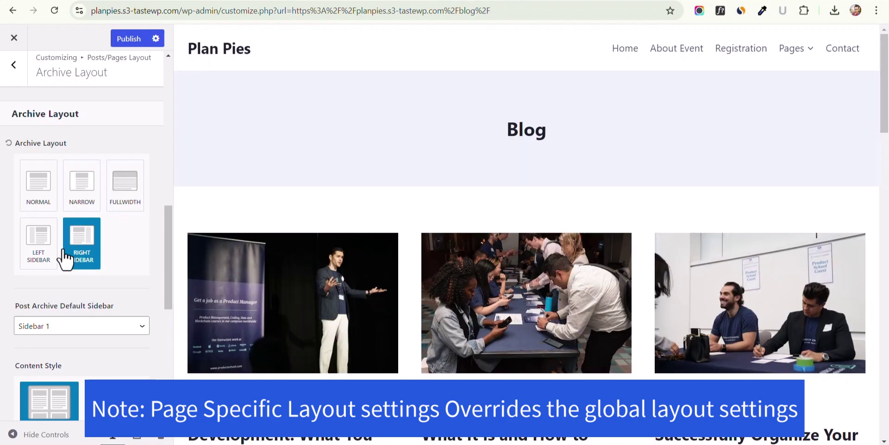
{"action": "left_click", "coordinate": [38, 204]}
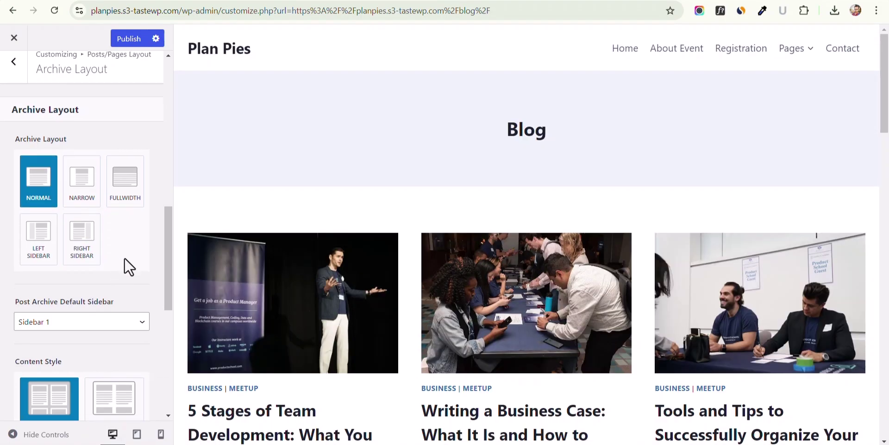
- Compare the Boxed and Unboxed content styles, choose Unboxed, and set the post archive back to 3 columns after trying 2
{"action": "scroll", "coordinate": [116, 262], "scroll_direction": "down", "scroll_amount": 4}
{"action": "left_click", "coordinate": [113, 243]}
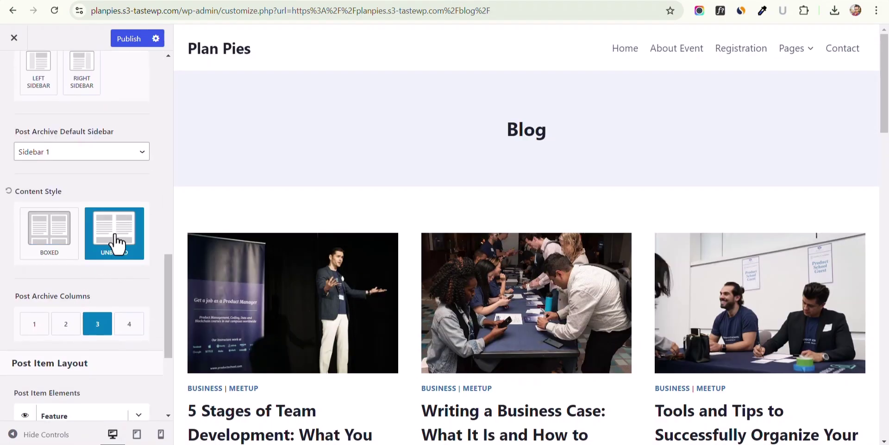
{"action": "left_click", "coordinate": [55, 249]}
{"action": "left_click", "coordinate": [103, 242]}
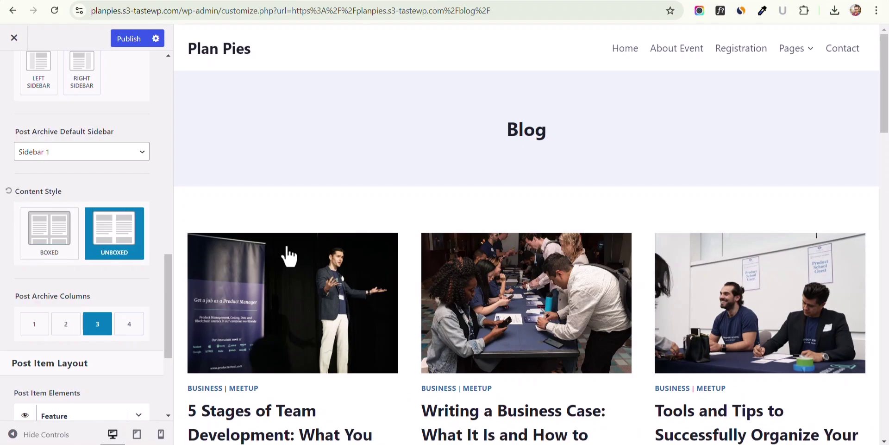
{"action": "scroll", "coordinate": [301, 257], "scroll_direction": "down", "scroll_amount": 5}
{"action": "left_click", "coordinate": [52, 242]}
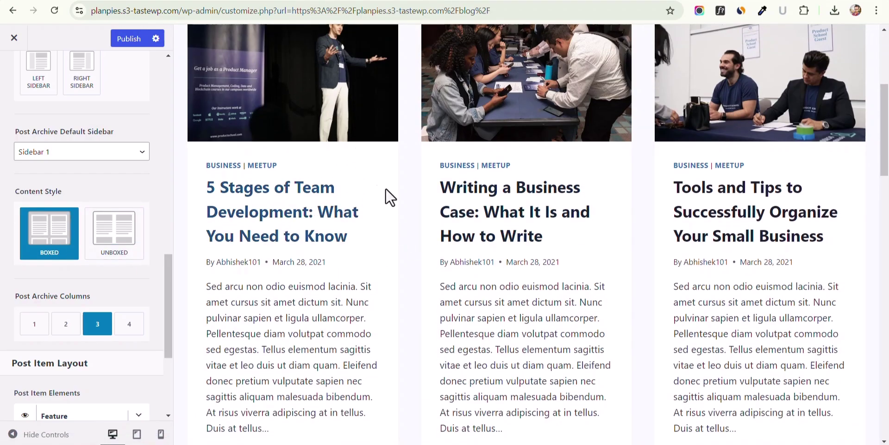
{"action": "left_click", "coordinate": [115, 249]}
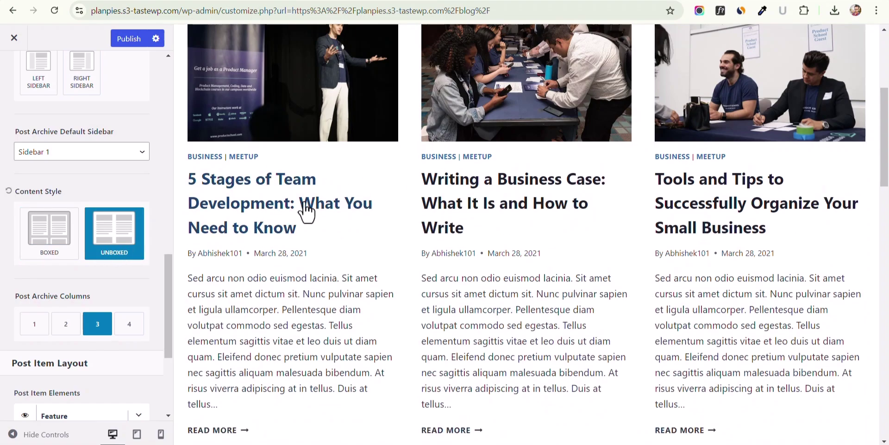
{"action": "left_click", "coordinate": [68, 329]}
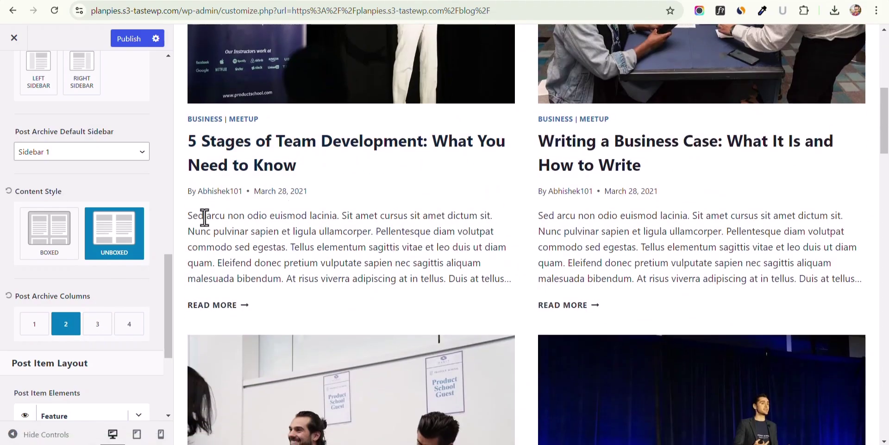
{"action": "left_click", "coordinate": [107, 330]}
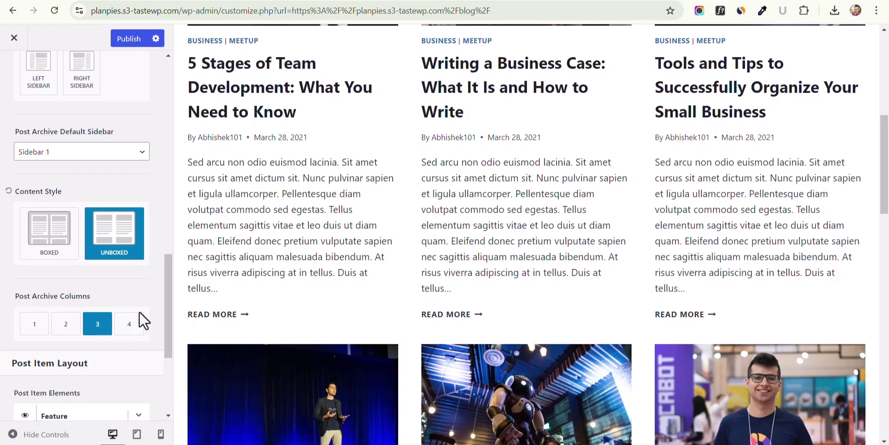
- Compare the 1:1, 3:4 and 2:3 ratios for the posts' feature images and set the ratio to 16:9
{"action": "scroll", "coordinate": [90, 367], "scroll_direction": "down", "scroll_amount": 4}
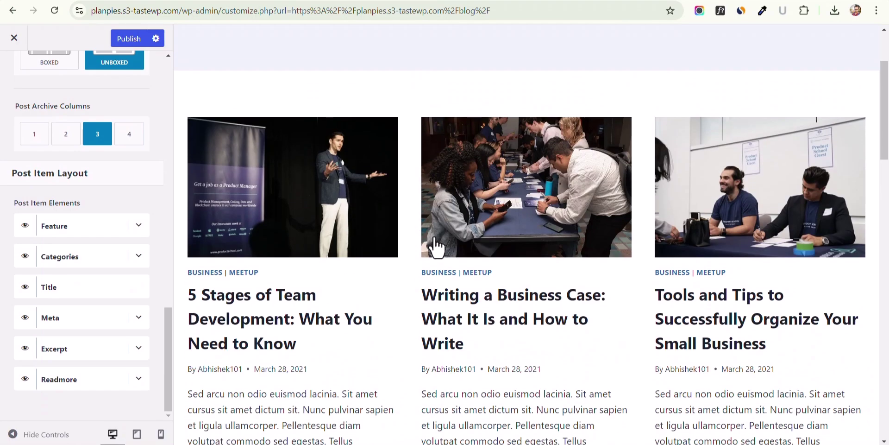
{"action": "left_click", "coordinate": [138, 226]}
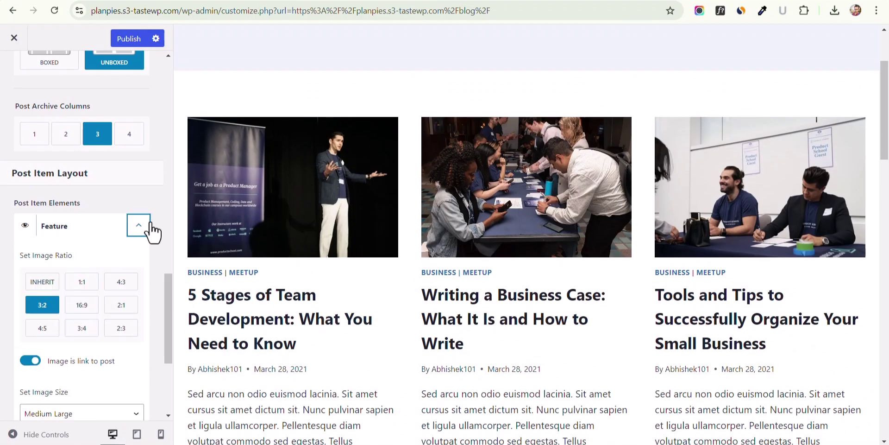
{"action": "left_click", "coordinate": [80, 305]}
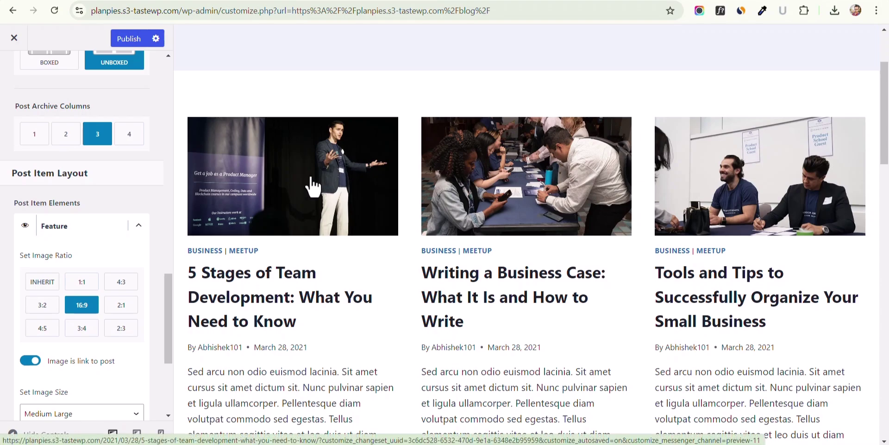
{"action": "left_click", "coordinate": [85, 286]}
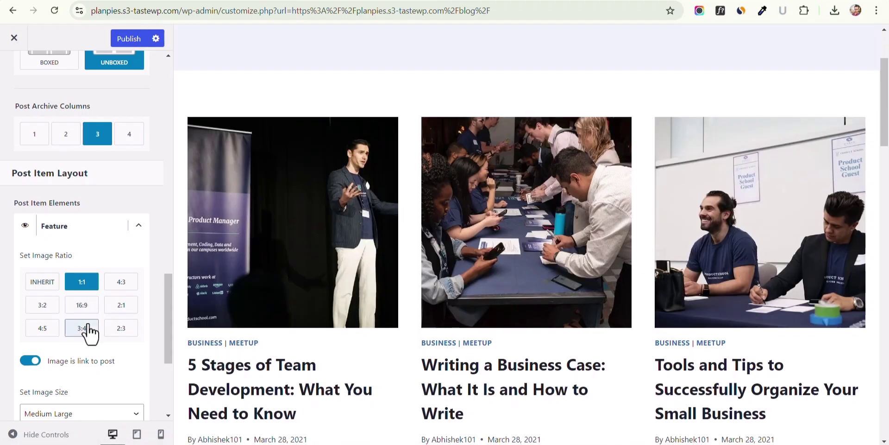
{"action": "left_click", "coordinate": [88, 329]}
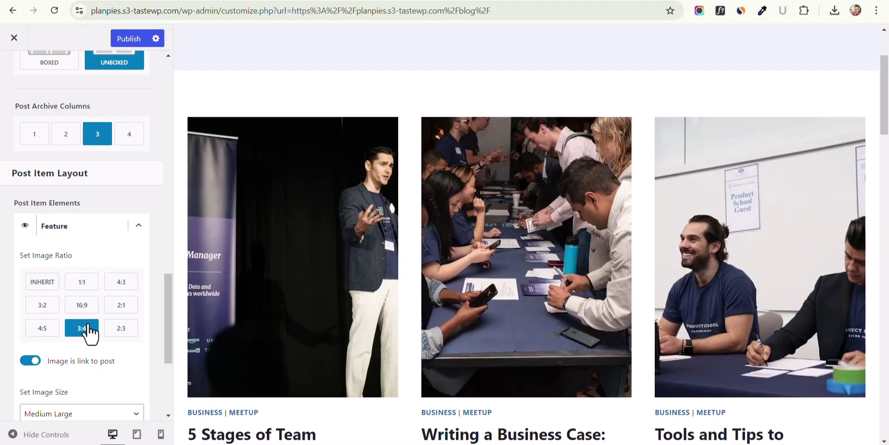
{"action": "left_click", "coordinate": [121, 330]}
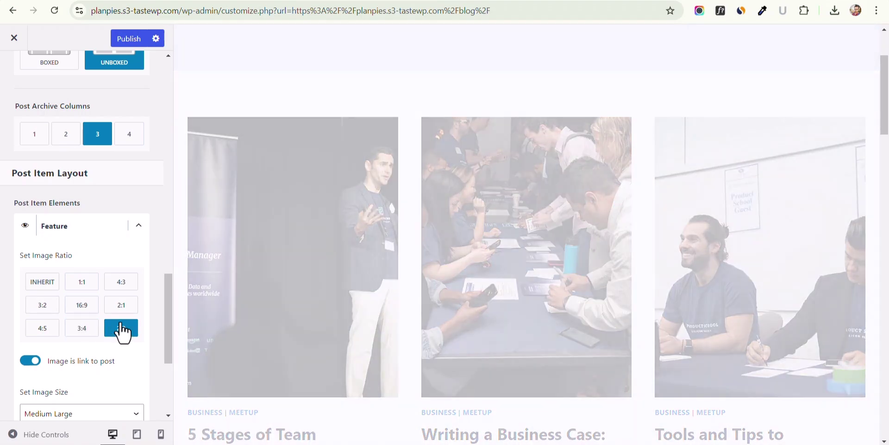
{"action": "scroll", "coordinate": [324, 278], "scroll_direction": "down", "scroll_amount": 2}
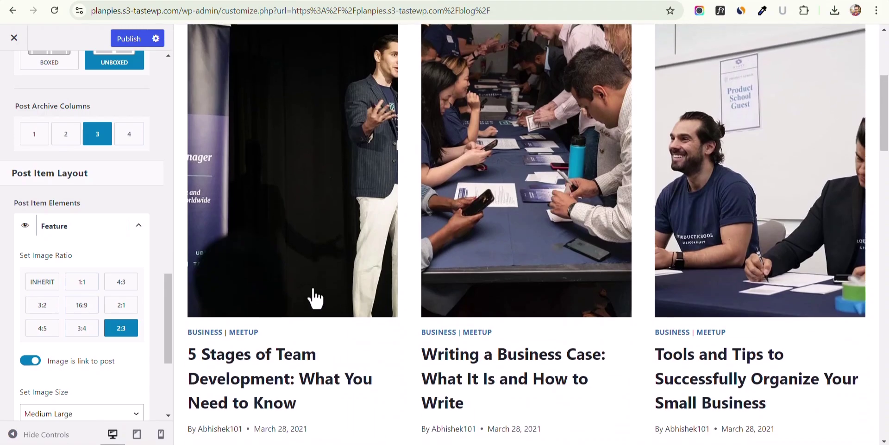
{"action": "left_click", "coordinate": [83, 305]}
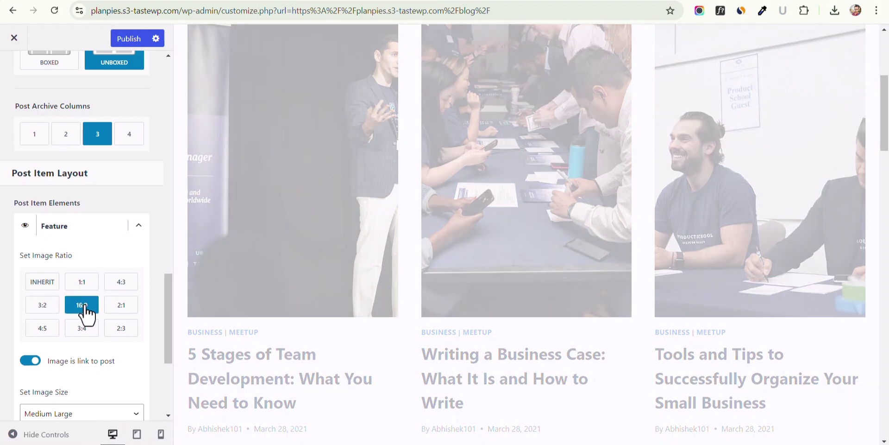
- Try the Thumbnail size for the posts' feature images and set the image size back to Medium Large
{"action": "scroll", "coordinate": [366, 259], "scroll_direction": "down", "scroll_amount": 3}
{"action": "scroll", "coordinate": [42, 367], "scroll_direction": "down", "scroll_amount": 4}
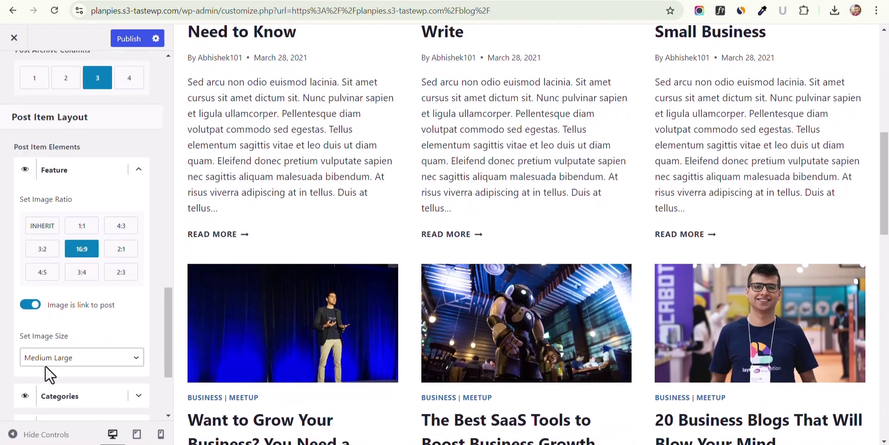
{"action": "left_click", "coordinate": [82, 218]}
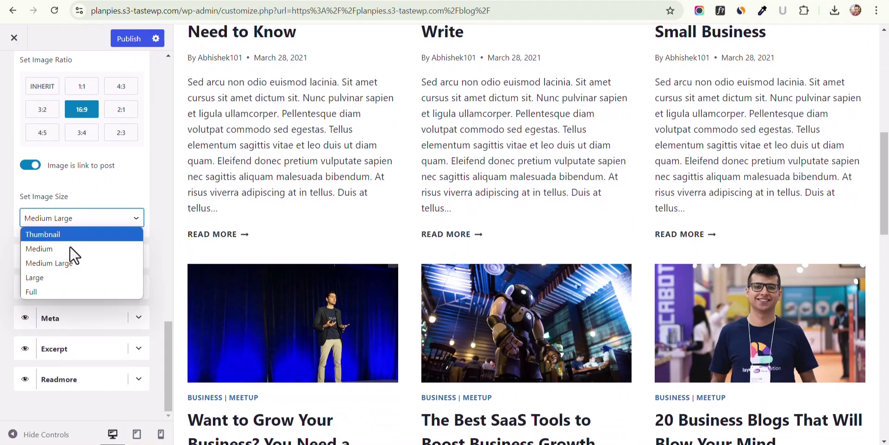
{"action": "left_click", "coordinate": [79, 262]}
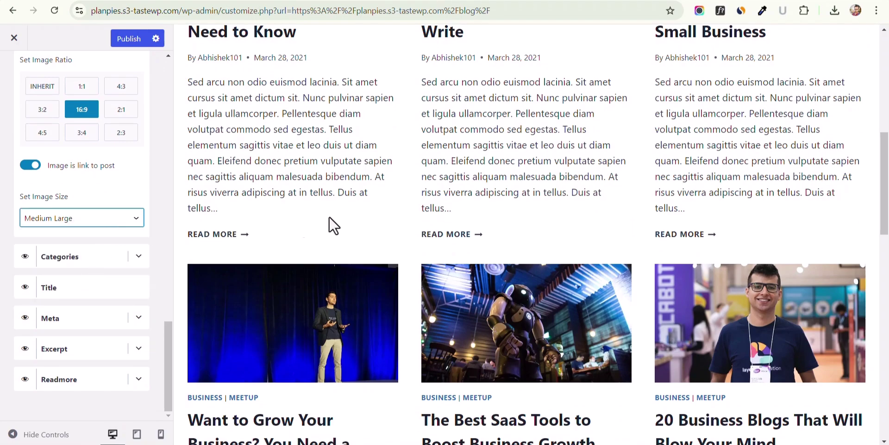
{"action": "scroll", "coordinate": [325, 217], "scroll_direction": "up", "scroll_amount": 5}
{"action": "left_click", "coordinate": [110, 226]}
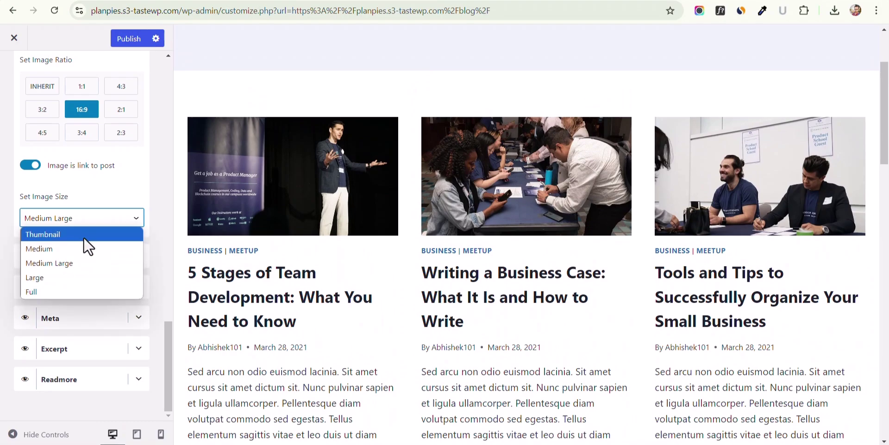
{"action": "left_click", "coordinate": [84, 238]}
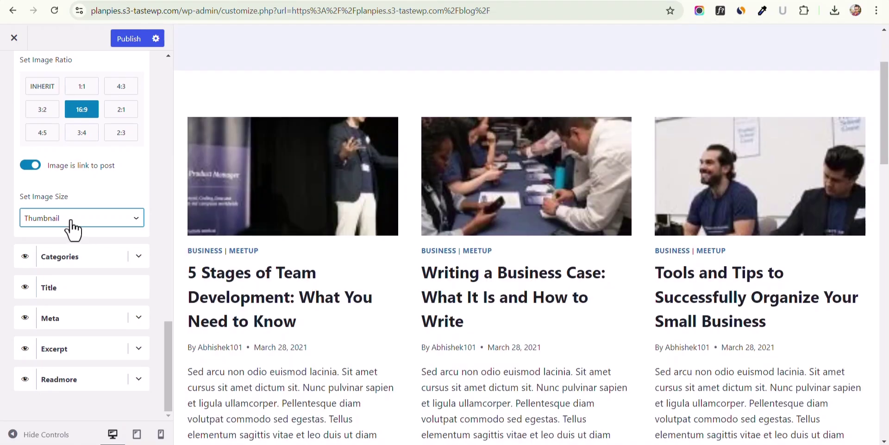
{"action": "left_click", "coordinate": [79, 223]}
{"action": "left_click", "coordinate": [71, 260]}
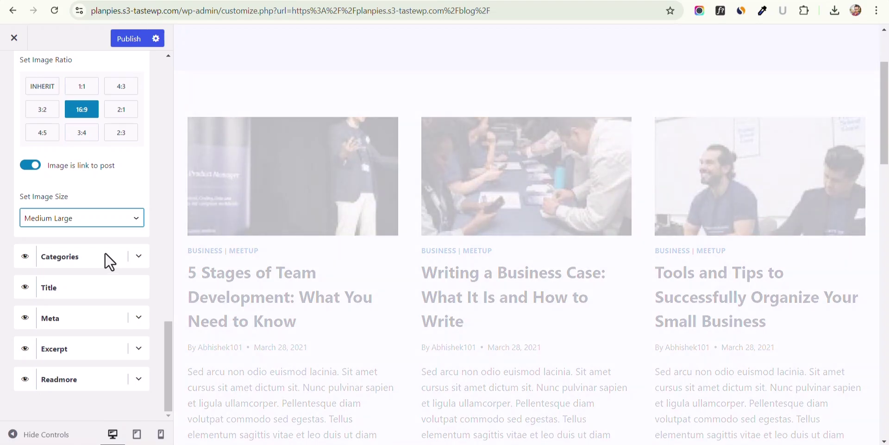
- Set the style of the post categories to Pill in the Post Item Elements
{"action": "left_click", "coordinate": [139, 256]}
{"action": "scroll", "coordinate": [293, 261], "scroll_direction": "down", "scroll_amount": 3}
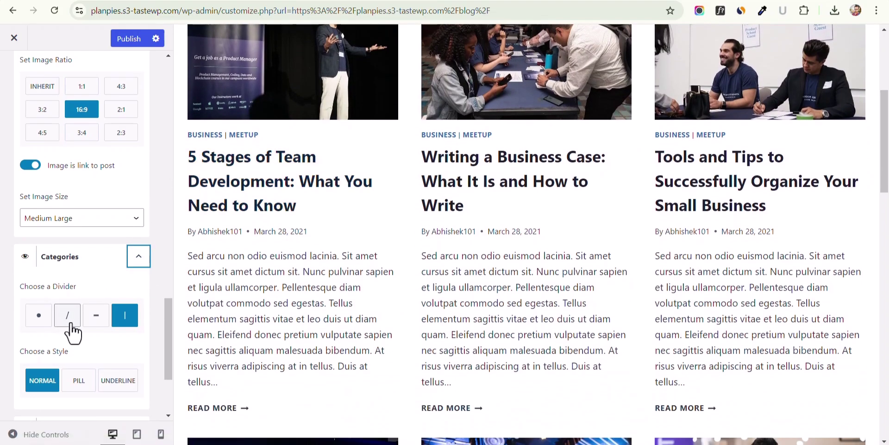
{"action": "left_click", "coordinate": [79, 385]}
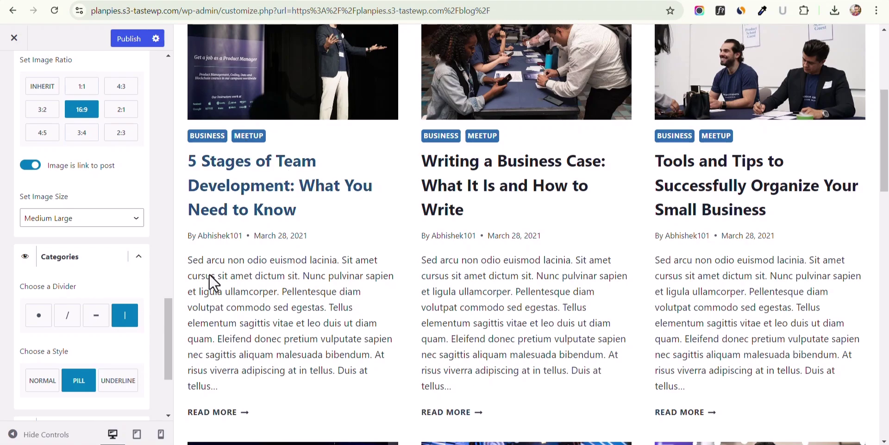
- Try the Underline style for the post categories and set the style back to Pill
{"action": "left_click", "coordinate": [119, 381]}
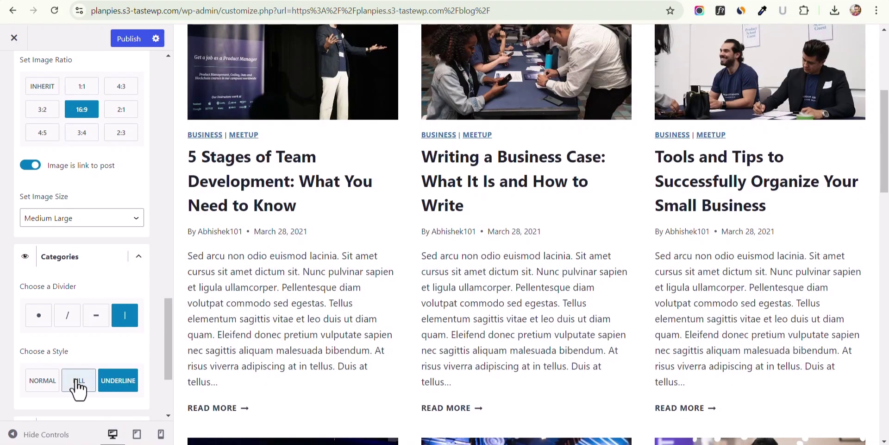
{"action": "left_click", "coordinate": [77, 384]}
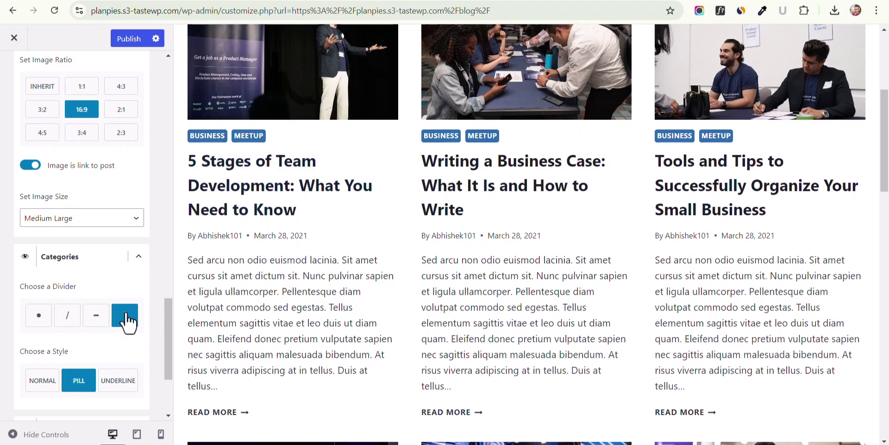
- Hide the author in the Meta element of the post items and show the "Posted on" date label
{"action": "scroll", "coordinate": [242, 295], "scroll_direction": "down", "scroll_amount": 1}
{"action": "scroll", "coordinate": [242, 296], "scroll_direction": "down", "scroll_amount": 2}
{"action": "scroll", "coordinate": [52, 307], "scroll_direction": "down", "scroll_amount": 3}
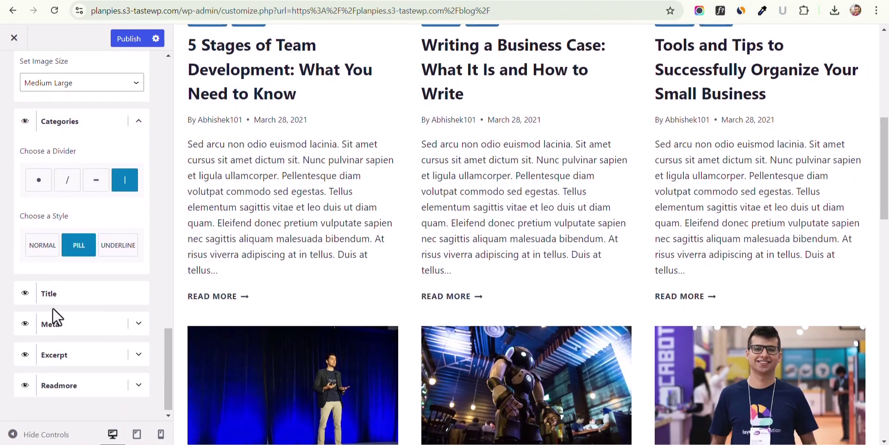
{"action": "left_click", "coordinate": [135, 321]}
{"action": "scroll", "coordinate": [282, 252], "scroll_direction": "up", "scroll_amount": 3}
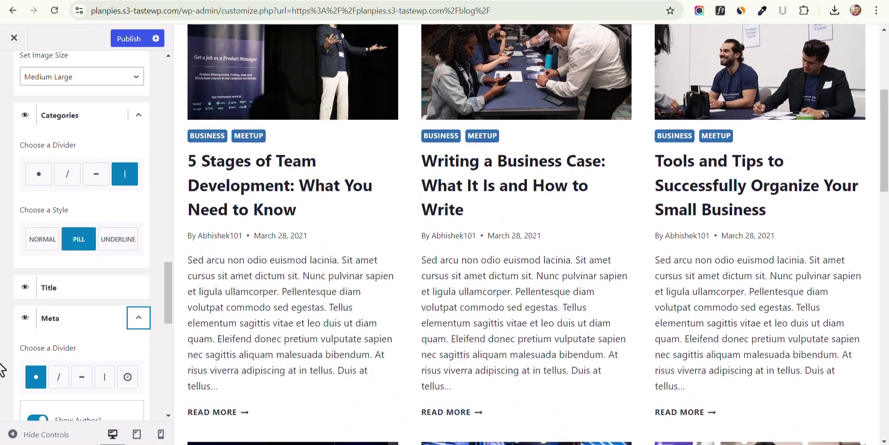
{"action": "scroll", "coordinate": [62, 351], "scroll_direction": "down", "scroll_amount": 4}
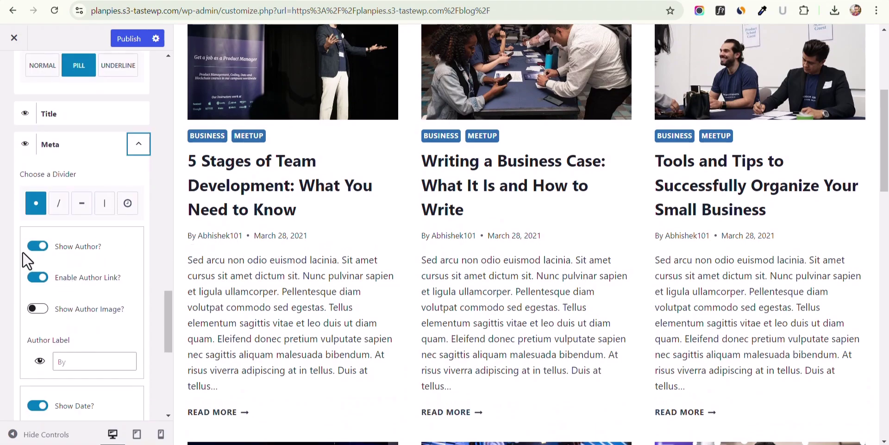
{"action": "left_click", "coordinate": [41, 249]}
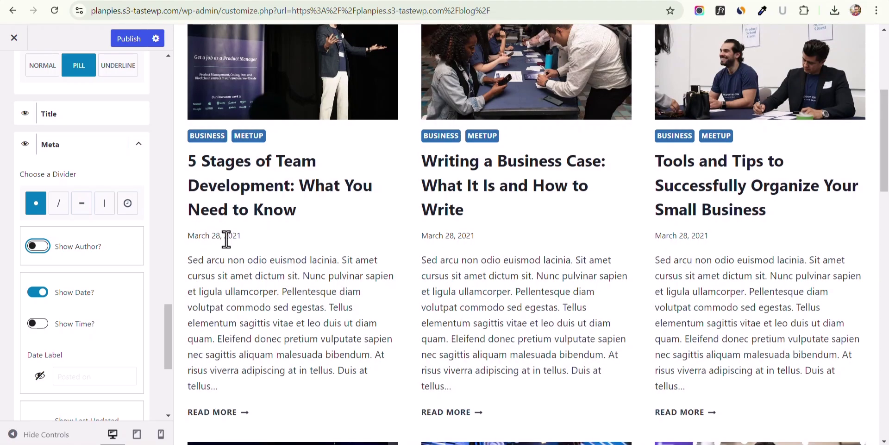
{"action": "left_click", "coordinate": [36, 378]}
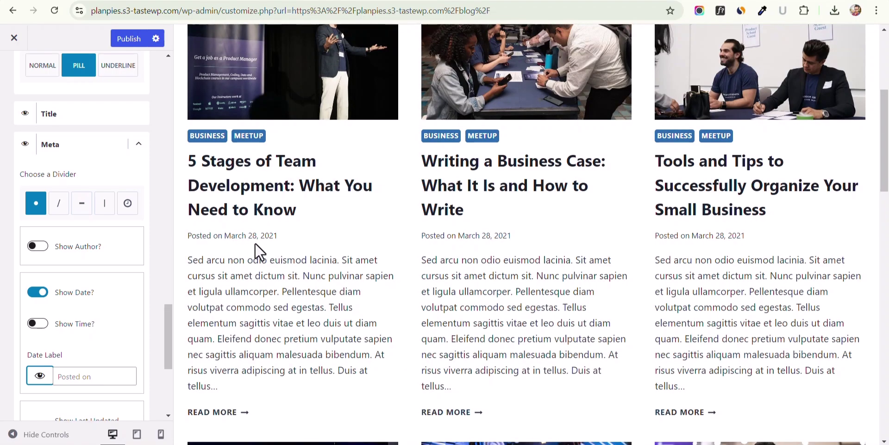
- Hide the publish date in the post meta and show the last updated date with its "Updated on" label
{"action": "left_click", "coordinate": [38, 292]}
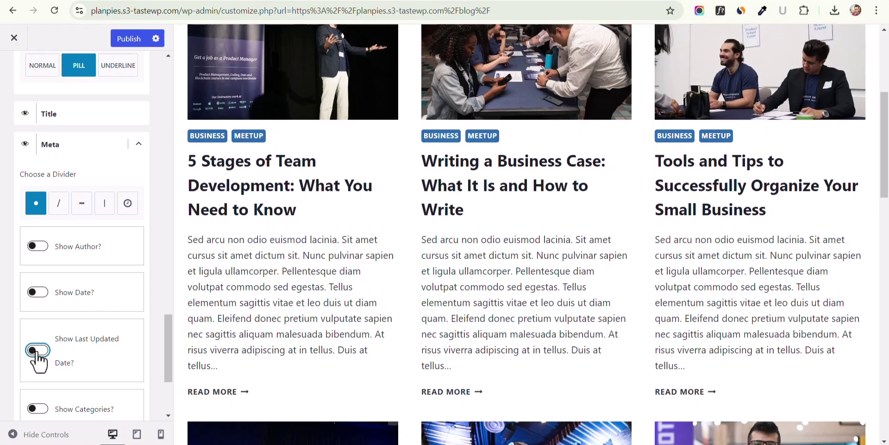
{"action": "left_click", "coordinate": [37, 351]}
{"action": "scroll", "coordinate": [57, 332], "scroll_direction": "down", "scroll_amount": 4}
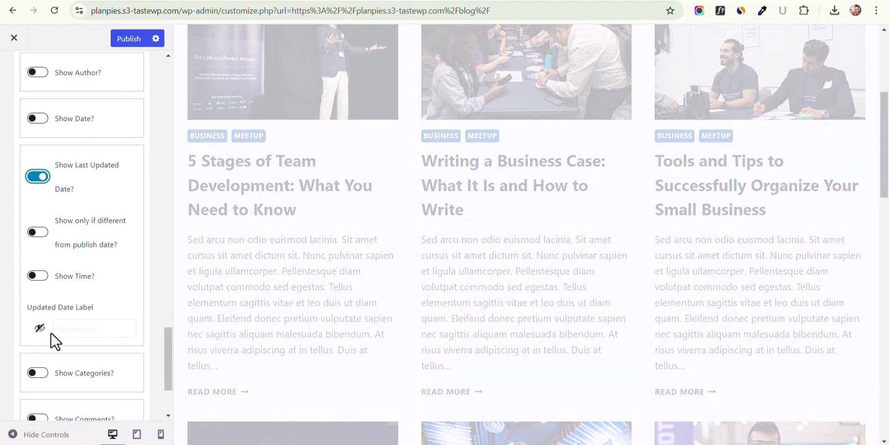
{"action": "left_click", "coordinate": [39, 328]}
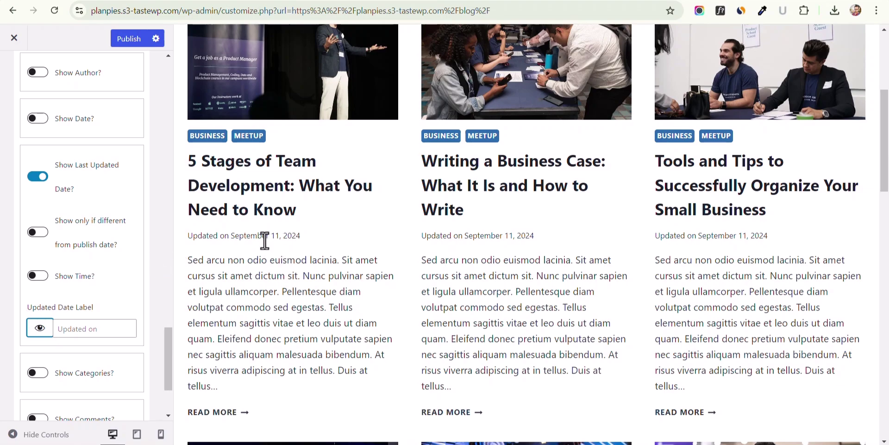
- Try showing the categories in the post meta and turn them off again
{"action": "scroll", "coordinate": [62, 283], "scroll_direction": "down", "scroll_amount": 3}
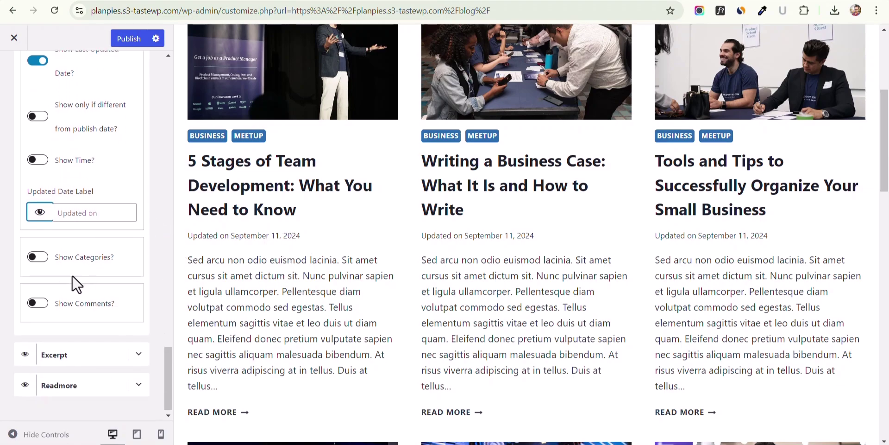
{"action": "left_click", "coordinate": [37, 257]}
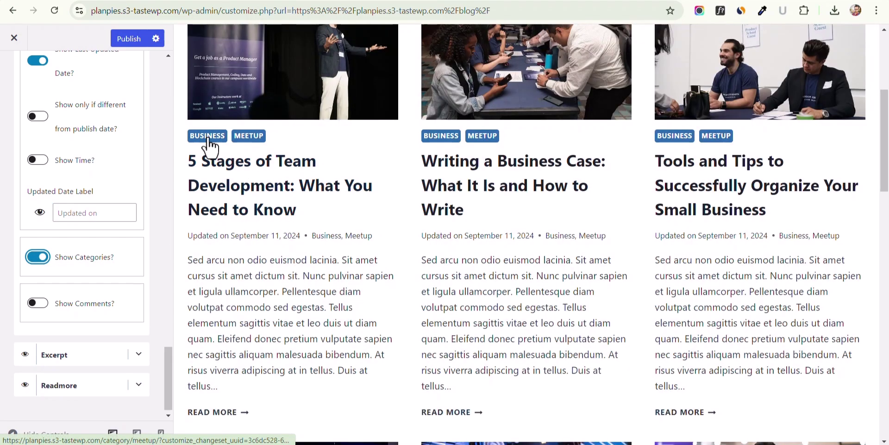
{"action": "left_click", "coordinate": [37, 257]}
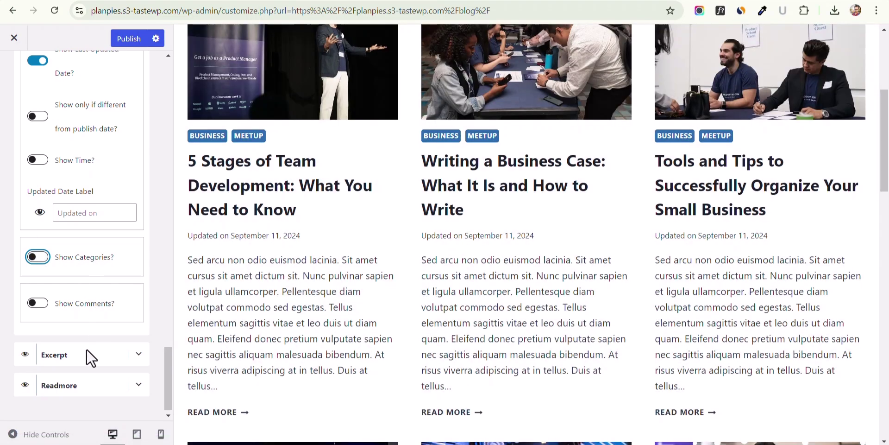
- Set the excerpt word count of the post items to 20 after trying 22
{"action": "left_click", "coordinate": [139, 361]}
{"action": "scroll", "coordinate": [70, 324], "scroll_direction": "down", "scroll_amount": 2}
{"action": "scroll", "coordinate": [264, 334], "scroll_direction": "down", "scroll_amount": 3}
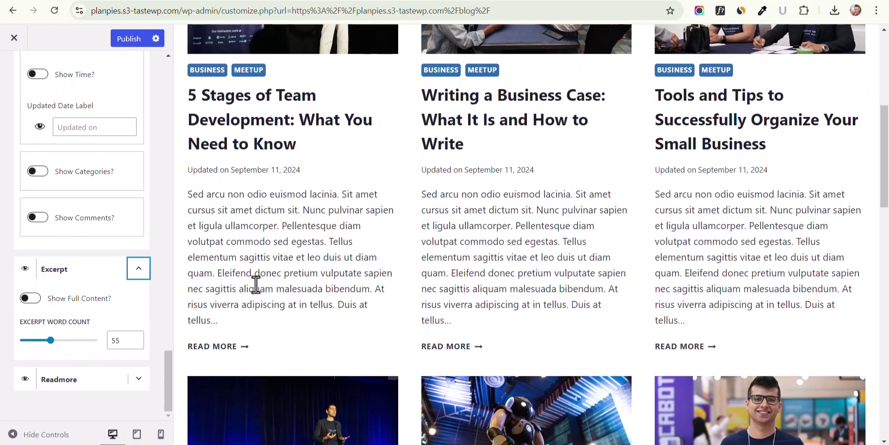
{"action": "left_click", "coordinate": [126, 342]}
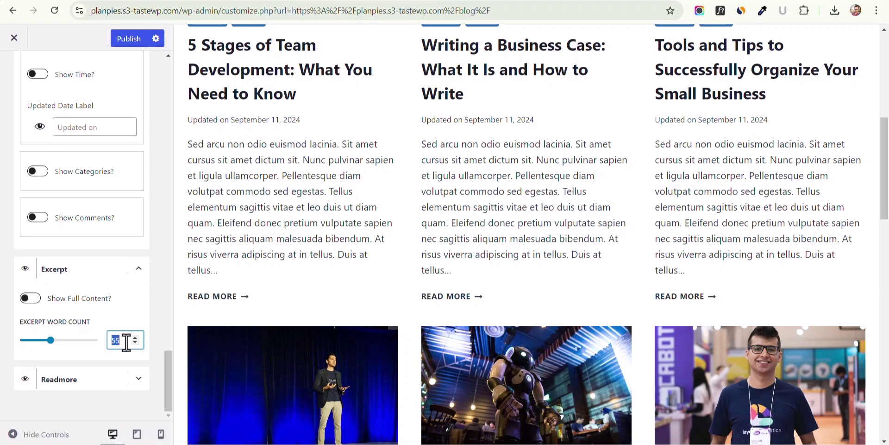
{"action": "type", "text": "22"}
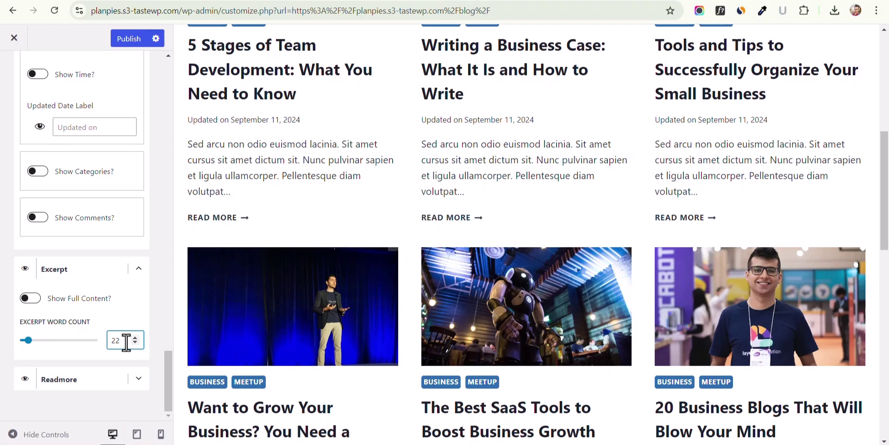
{"action": "key", "text": "BackSpace"}
{"action": "type", "text": "0"}
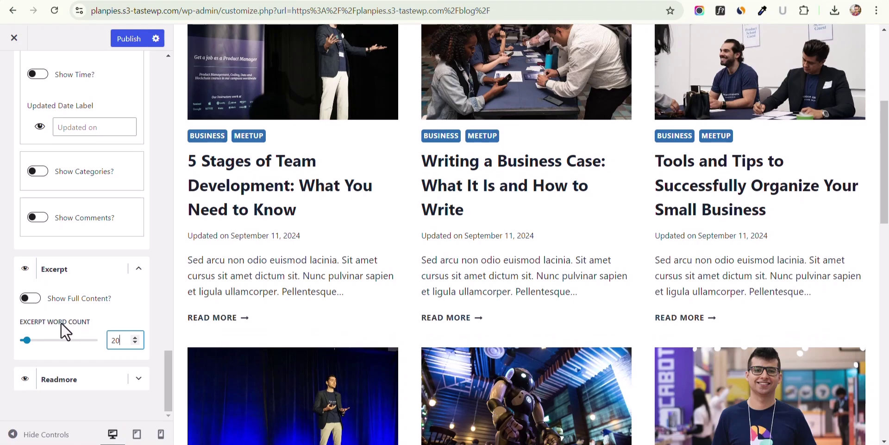
- Try hiding the Excerpt element of the post items and show it again
{"action": "left_click", "coordinate": [25, 269]}
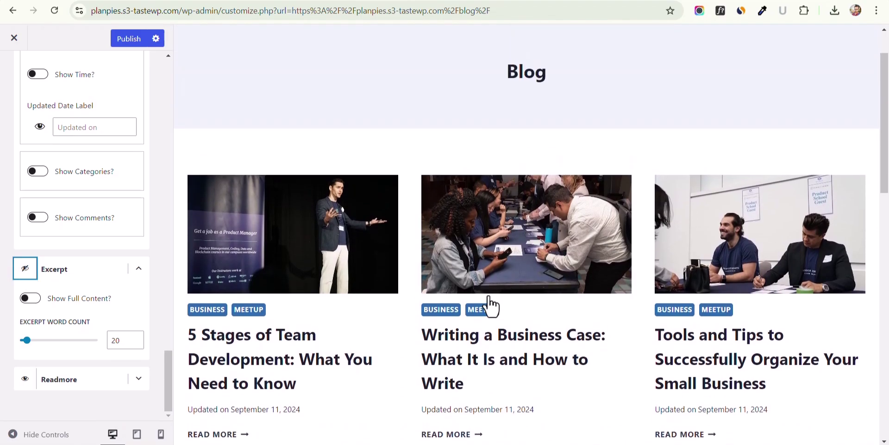
{"action": "left_click", "coordinate": [26, 270]}
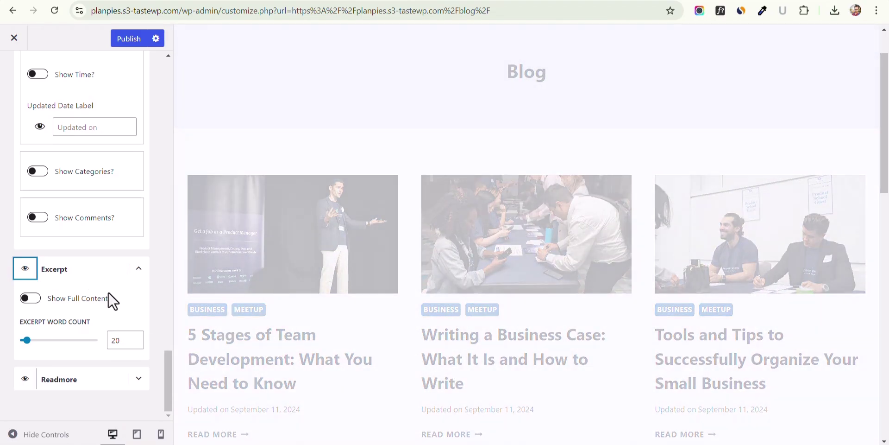
{"action": "scroll", "coordinate": [411, 274], "scroll_direction": "down", "scroll_amount": 4}
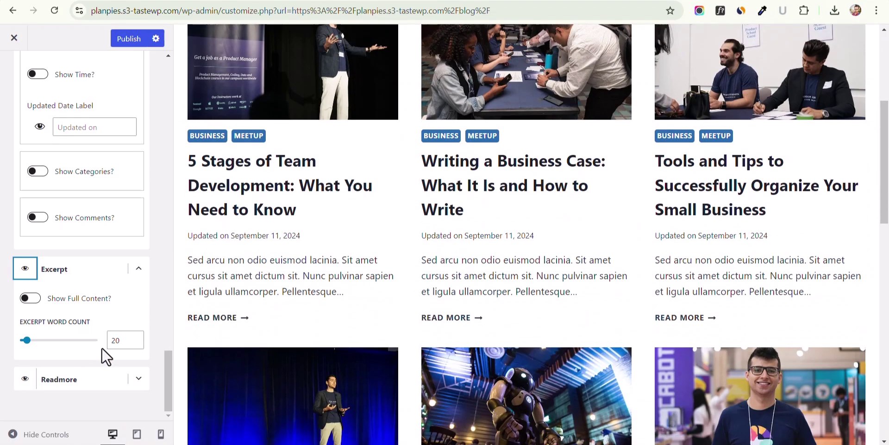
- Set the label of the Readmore element to "Full Article"
{"action": "left_click", "coordinate": [138, 378]}
{"action": "scroll", "coordinate": [85, 366], "scroll_direction": "down", "scroll_amount": 1}
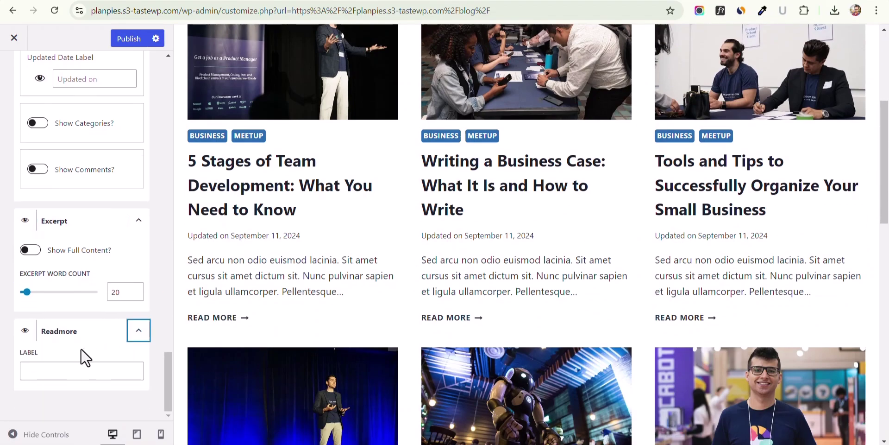
{"action": "left_click", "coordinate": [40, 365]}
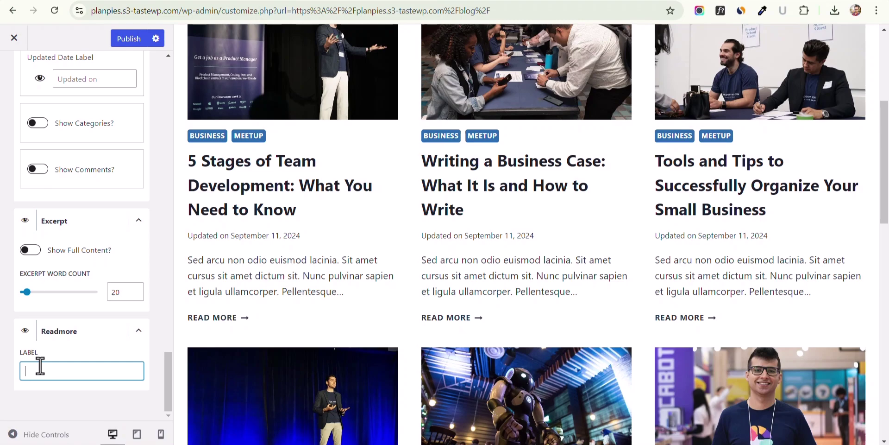
{"action": "type", "text": "Full Article"}
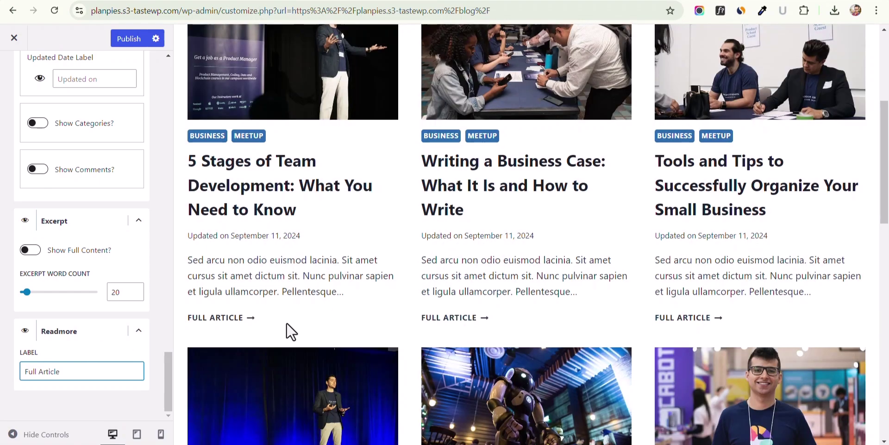
{"action": "scroll", "coordinate": [290, 319], "scroll_direction": "down", "scroll_amount": 3}
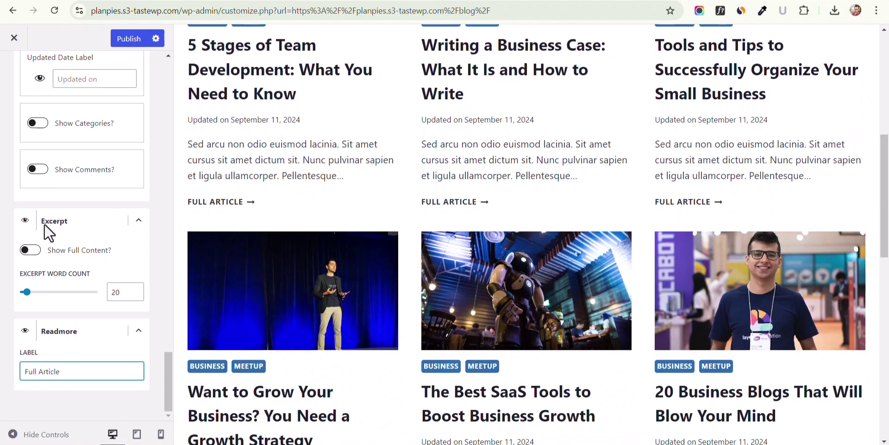
- Hide the Readmore element of the post items
{"action": "left_click", "coordinate": [25, 332]}
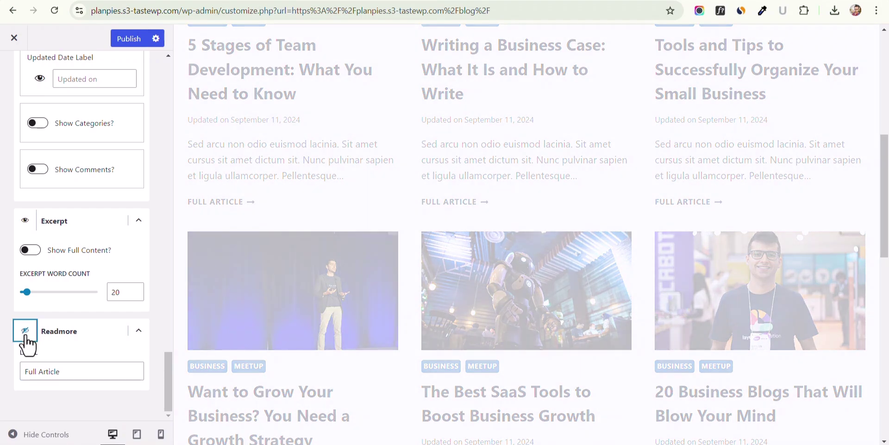
{"action": "scroll", "coordinate": [110, 343], "scroll_direction": "up", "scroll_amount": 10}
{"action": "scroll", "coordinate": [434, 280], "scroll_direction": "up", "scroll_amount": 5}
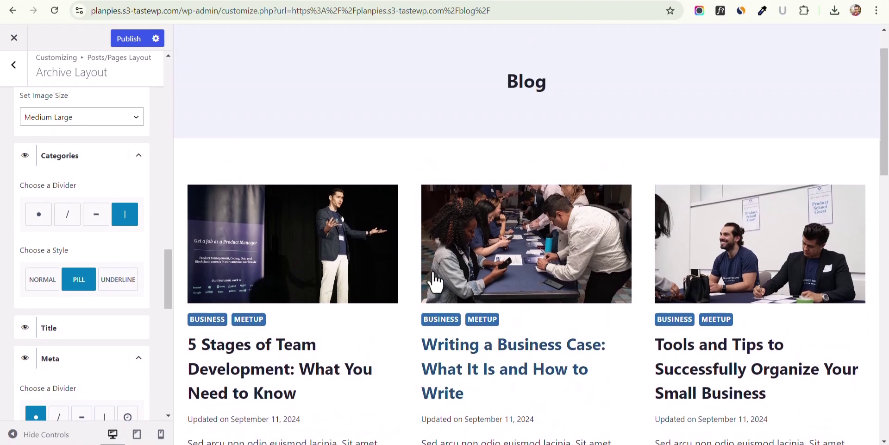
- Set the archive title background in the Archive Layout design settings to the dark palette color 2D3748
{"action": "scroll", "coordinate": [100, 228], "scroll_direction": "up", "scroll_amount": 5}
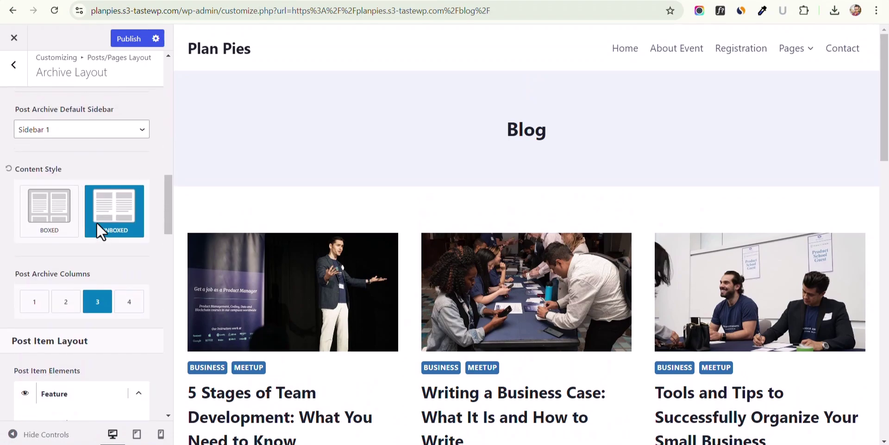
{"action": "scroll", "coordinate": [96, 221], "scroll_direction": "up", "scroll_amount": 10}
{"action": "left_click", "coordinate": [124, 107]}
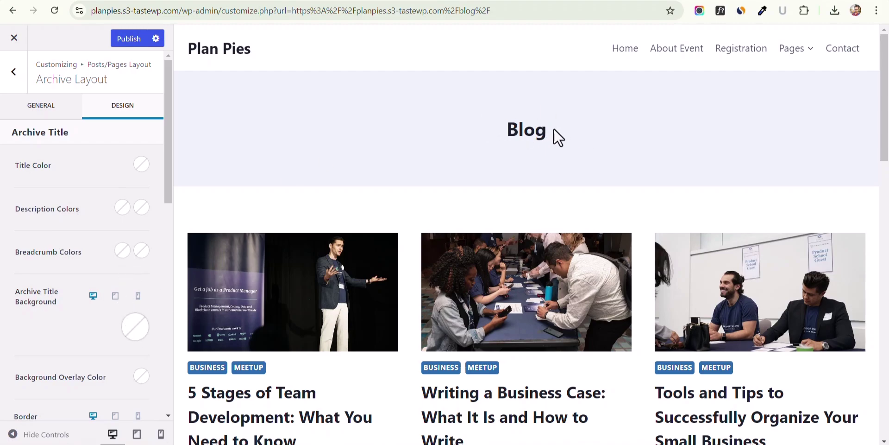
{"action": "left_click_drag", "start_coordinate": [506, 137], "coordinate": [544, 131]}
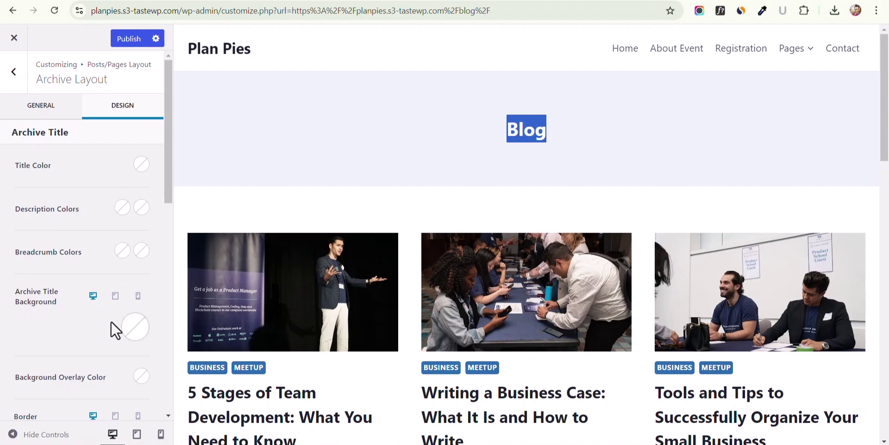
{"action": "left_click", "coordinate": [135, 327]}
{"action": "left_click", "coordinate": [72, 271]}
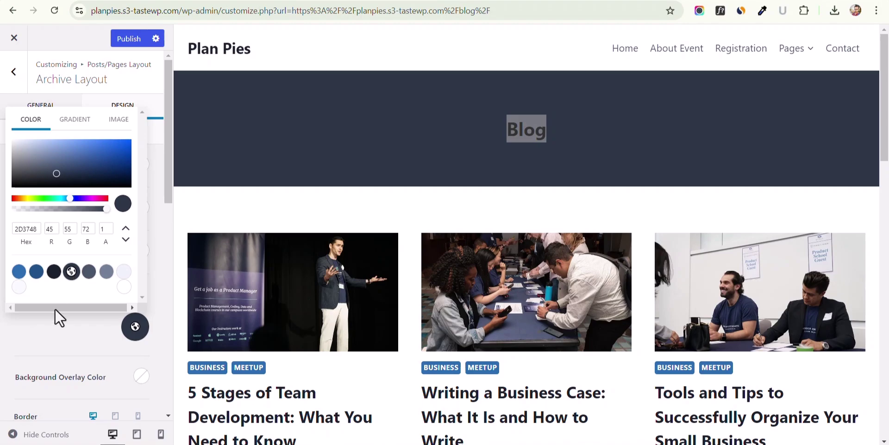
{"action": "left_click", "coordinate": [76, 311]}
- Set the archive title's text color to the white palette color
{"action": "left_click", "coordinate": [141, 165]}
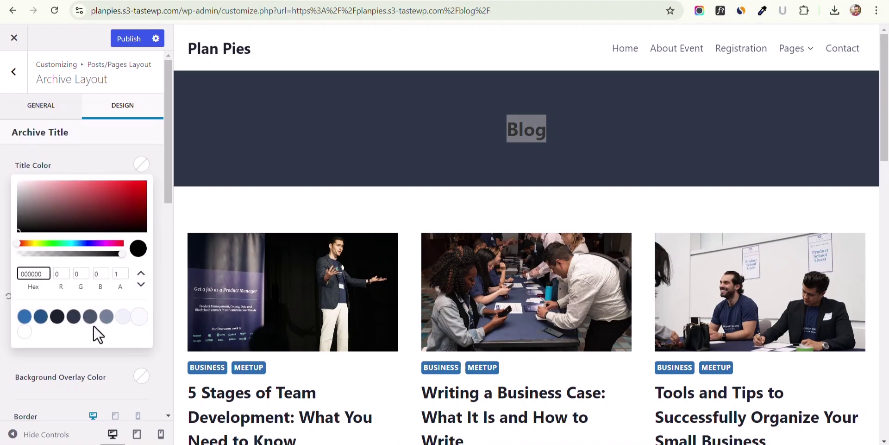
{"action": "left_click", "coordinate": [27, 336]}
{"action": "left_click", "coordinate": [77, 350]}
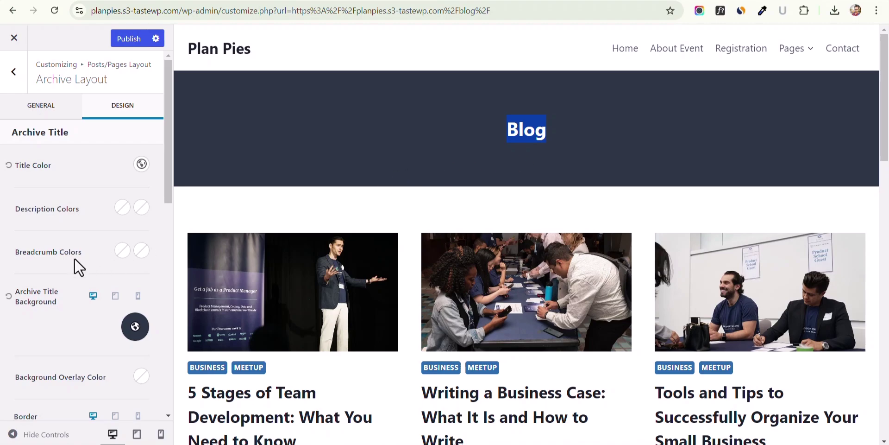
- Try a red D02525 background overlay at 0.4 opacity on the archive title, then reset the overlay color
{"action": "scroll", "coordinate": [93, 322], "scroll_direction": "down", "scroll_amount": 4}
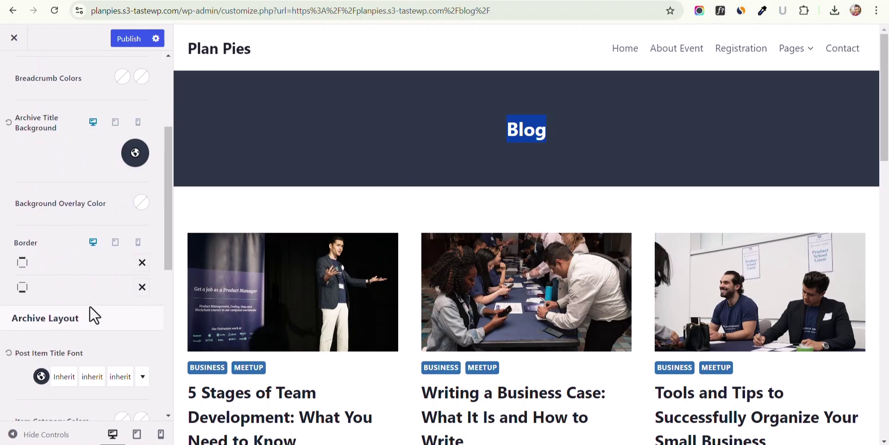
{"action": "left_click", "coordinate": [142, 202]}
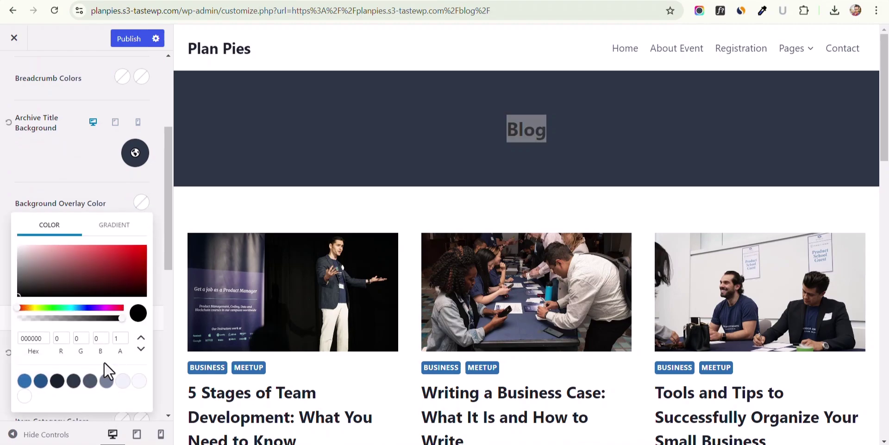
{"action": "left_click", "coordinate": [123, 254]}
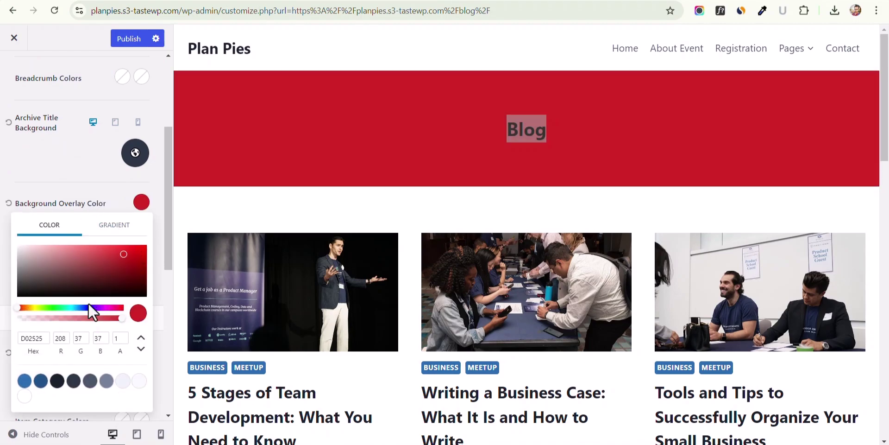
{"action": "mouse_move", "coordinate": [43, 318]}
{"action": "left_mouse_down"}
{"action": "mouse_move", "coordinate": [35, 319]}
{"action": "mouse_move", "coordinate": [60, 318]}
{"action": "left_mouse_up"}
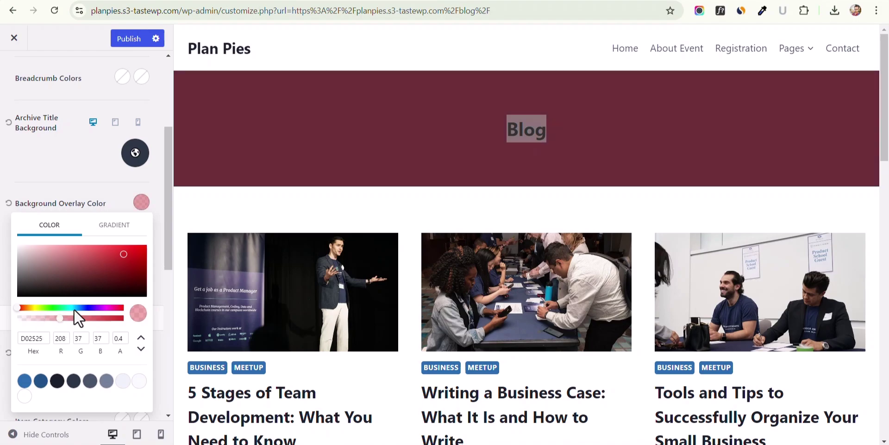
{"action": "left_click", "coordinate": [9, 203]}
- Add a solid bottom border 3 px wide to the archive title
{"action": "left_click", "coordinate": [140, 287]}
{"action": "left_click", "coordinate": [144, 345]}
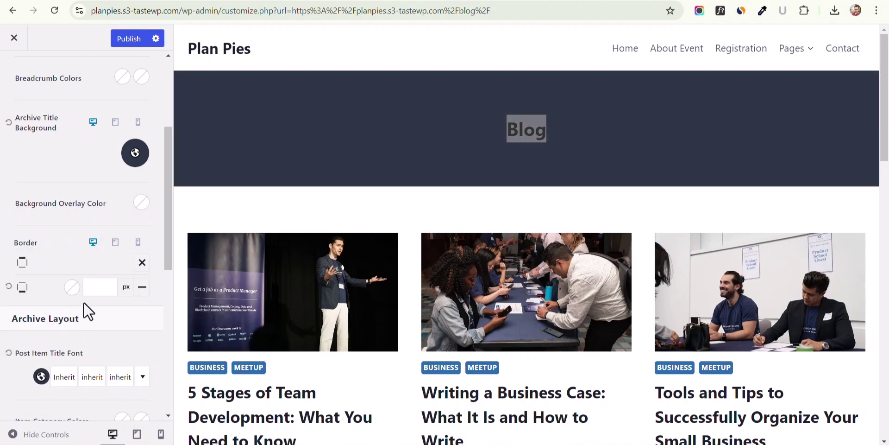
{"action": "left_click", "coordinate": [107, 286]}
{"action": "type", "text": "3"}
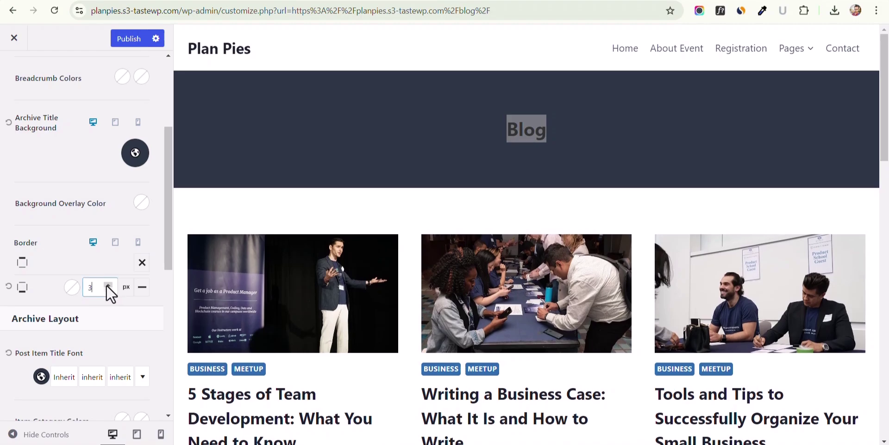
- Set the archive title's bottom border color to the custom red FF002B
{"action": "left_click", "coordinate": [77, 288]}
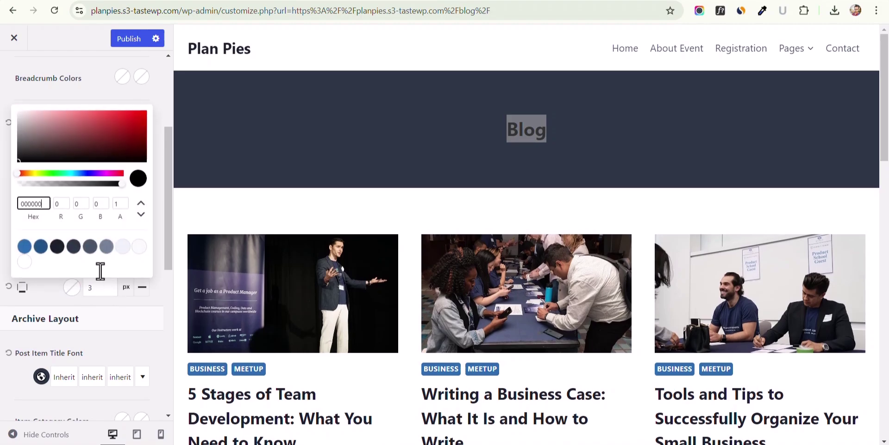
{"action": "left_click", "coordinate": [24, 246]}
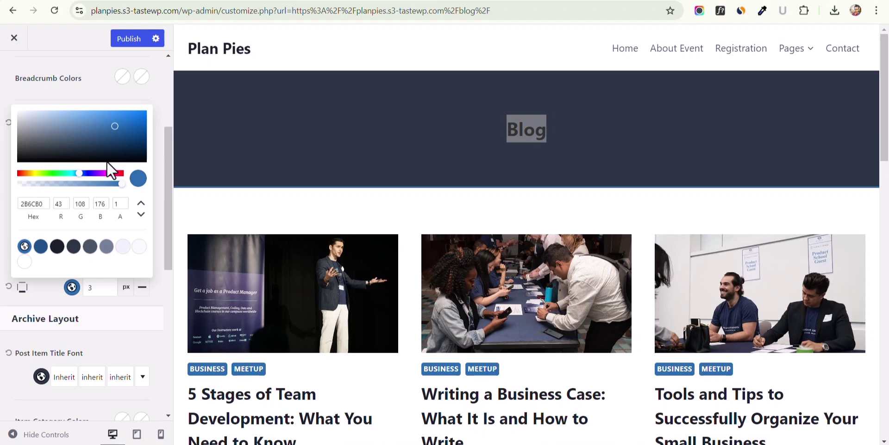
{"action": "left_click_drag", "start_coordinate": [114, 173], "coordinate": [120, 173]}
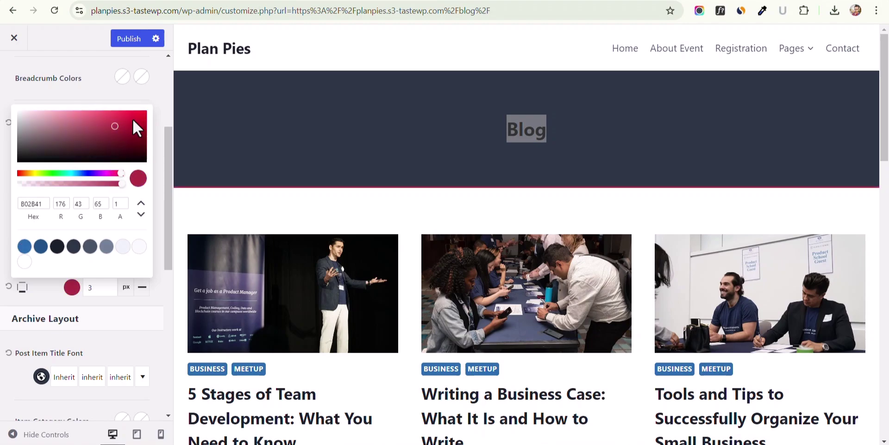
{"action": "left_click_drag", "start_coordinate": [133, 119], "coordinate": [154, 98]}
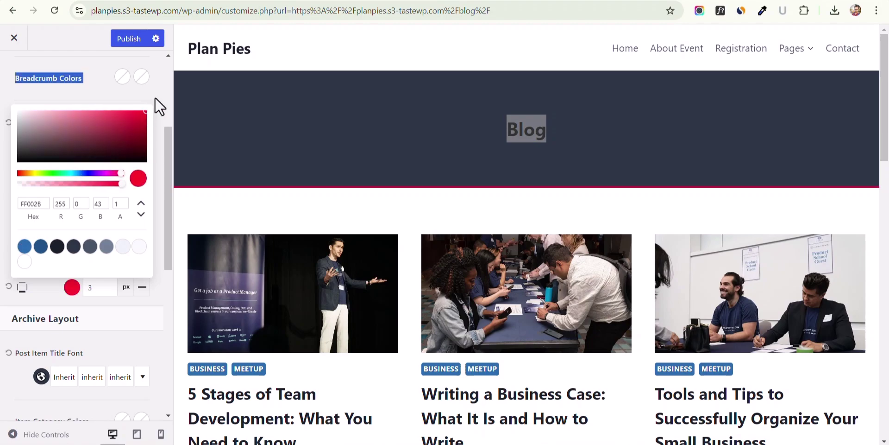
- Set the archive title's bottom border to 11 px wide and its color to orange FF8500
{"action": "left_click", "coordinate": [107, 285]}
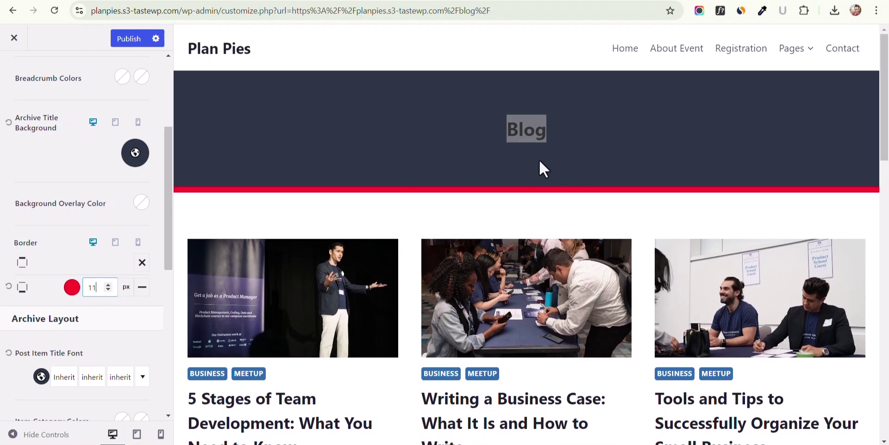
{"action": "left_click", "coordinate": [590, 136]}
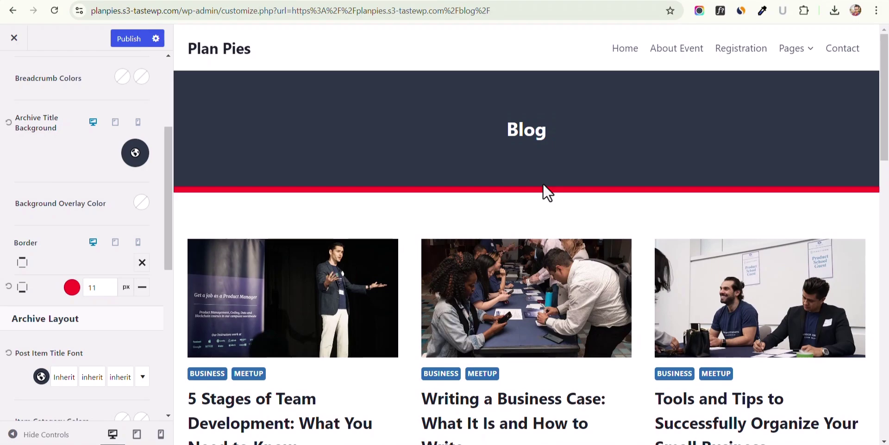
{"action": "left_click", "coordinate": [72, 286]}
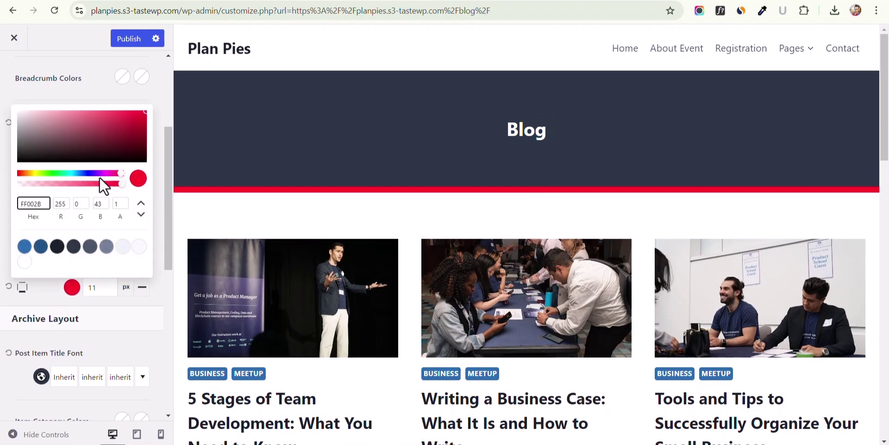
{"action": "left_click", "coordinate": [35, 173]}
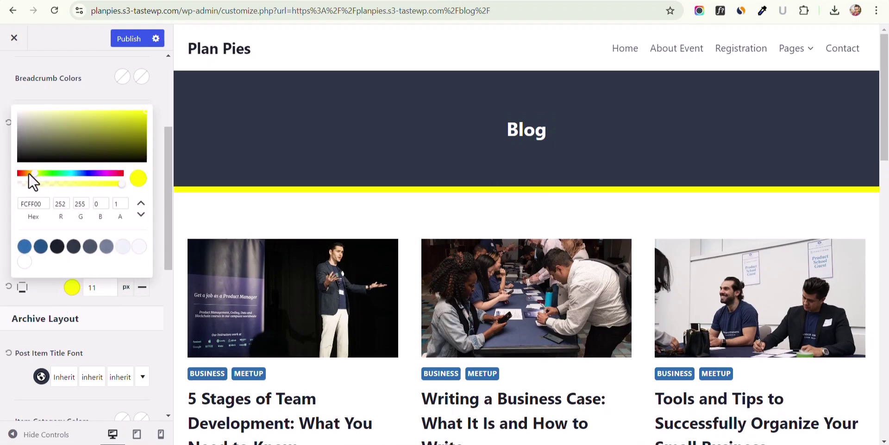
{"action": "left_click", "coordinate": [26, 173]}
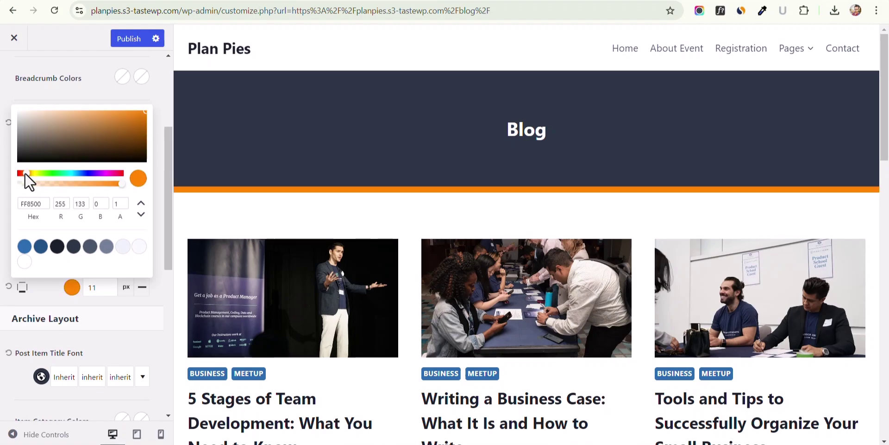
{"action": "left_click", "coordinate": [115, 329]}
- Set the post item title color in the Archive Layout design settings to the blue palette color 2B6CB0
{"action": "scroll", "coordinate": [104, 344], "scroll_direction": "down", "scroll_amount": 5}
{"action": "scroll", "coordinate": [509, 250], "scroll_direction": "down", "scroll_amount": 3}
{"action": "scroll", "coordinate": [415, 253], "scroll_direction": "down", "scroll_amount": 2}
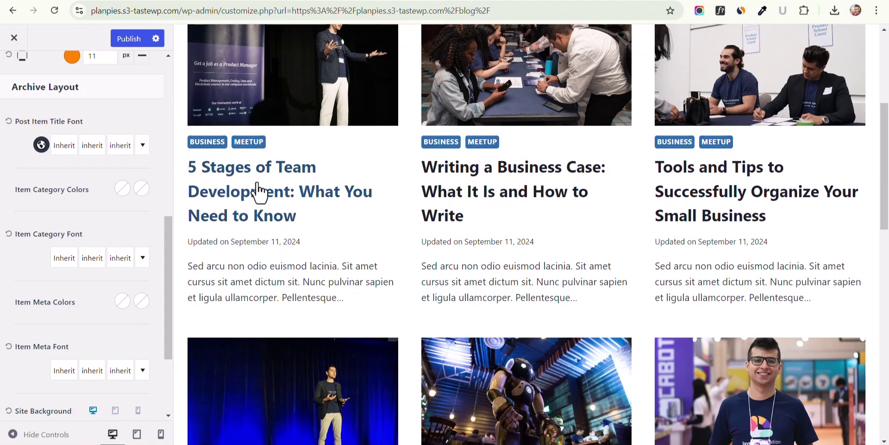
{"action": "left_click", "coordinate": [40, 146]}
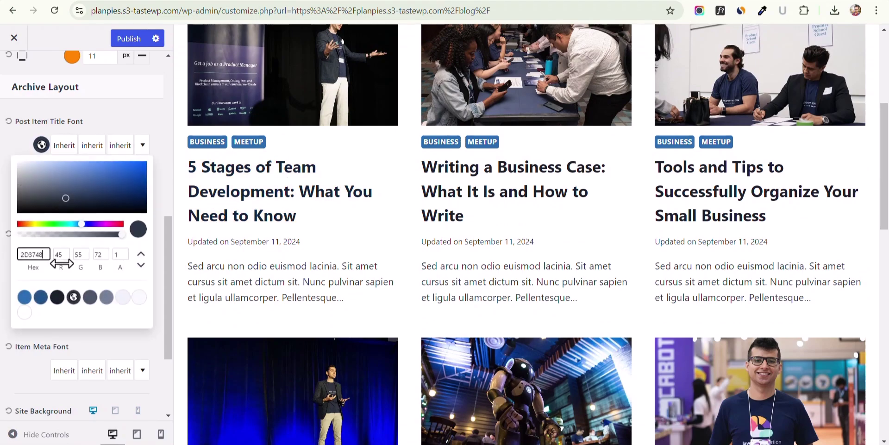
{"action": "left_click", "coordinate": [25, 299]}
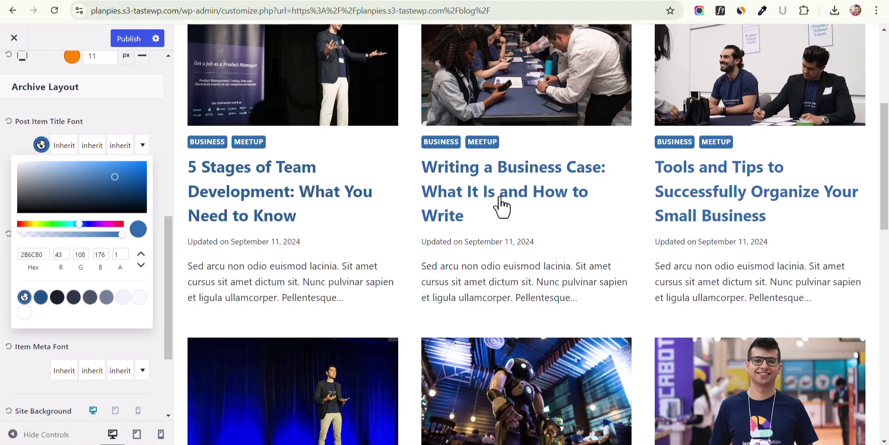
{"action": "left_click", "coordinate": [5, 181]}
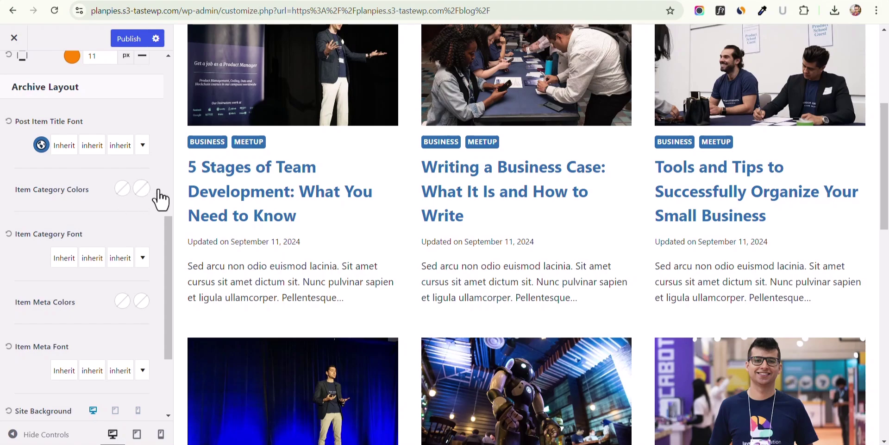
- Set the initial item category color of the post items to red DC1A1A
{"action": "left_click", "coordinate": [122, 188]}
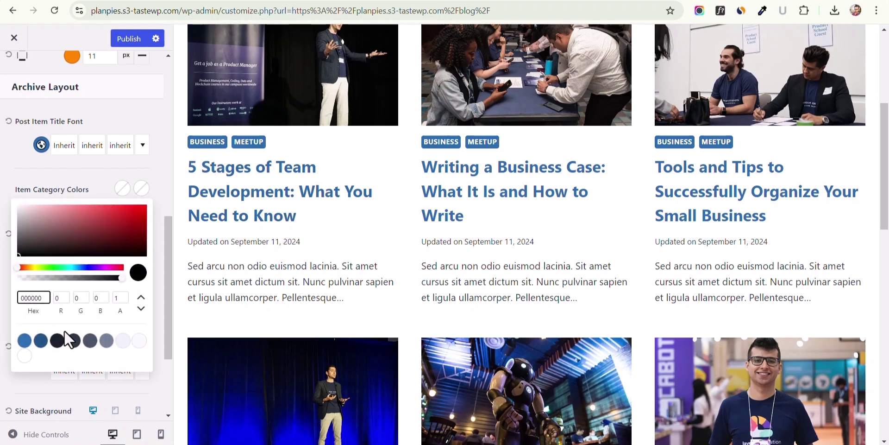
{"action": "left_click", "coordinate": [131, 211]}
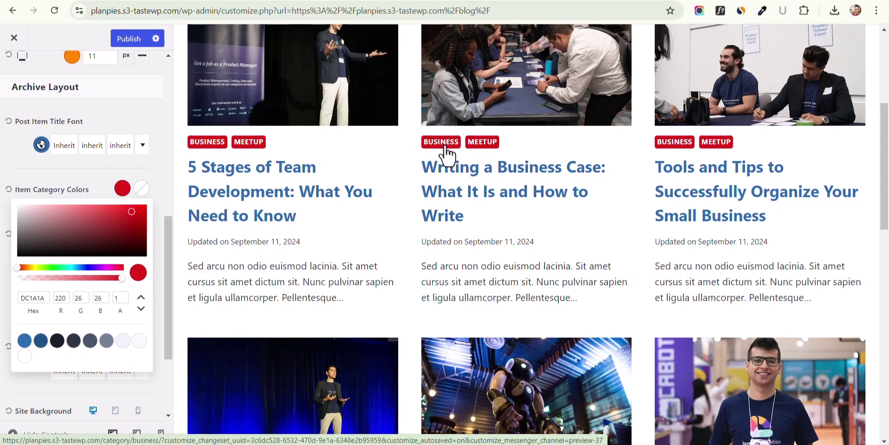
{"action": "left_click", "coordinate": [80, 187]}
- Set the font size of the post item titles to 20 px
{"action": "scroll", "coordinate": [74, 289], "scroll_direction": "down", "scroll_amount": 3}
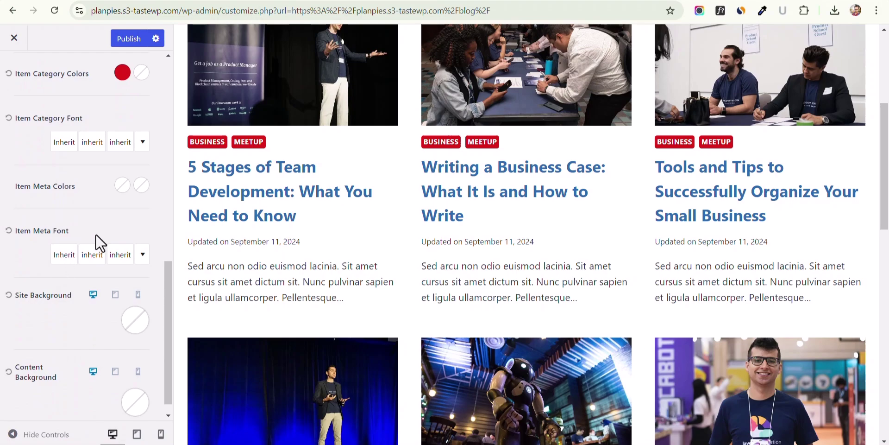
{"action": "scroll", "coordinate": [88, 232], "scroll_direction": "up", "scroll_amount": 1}
{"action": "scroll", "coordinate": [76, 222], "scroll_direction": "up", "scroll_amount": 3}
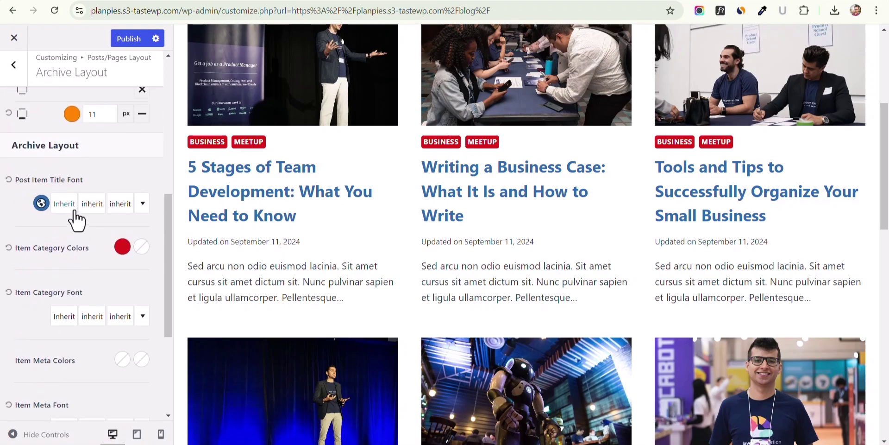
{"action": "left_click", "coordinate": [121, 206]}
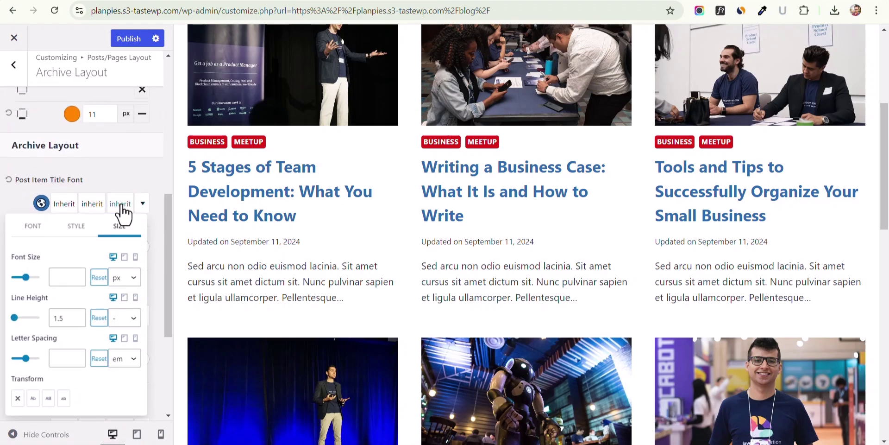
{"action": "left_click", "coordinate": [25, 277]}
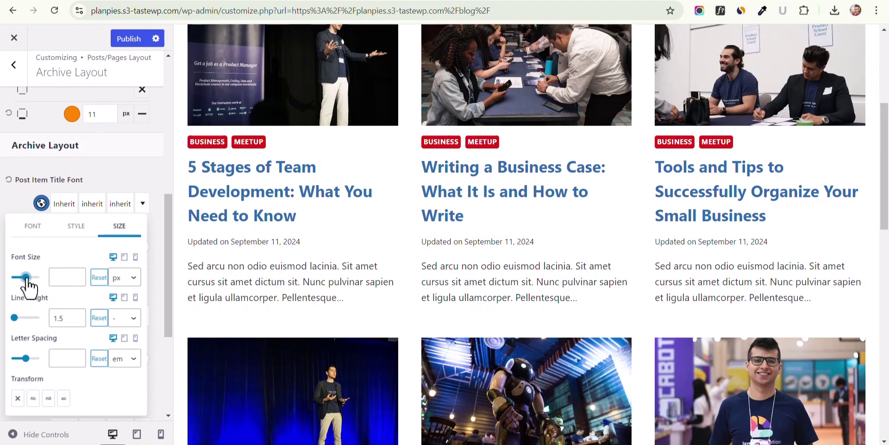
{"action": "left_click_drag", "start_coordinate": [24, 278], "coordinate": [14, 278]}
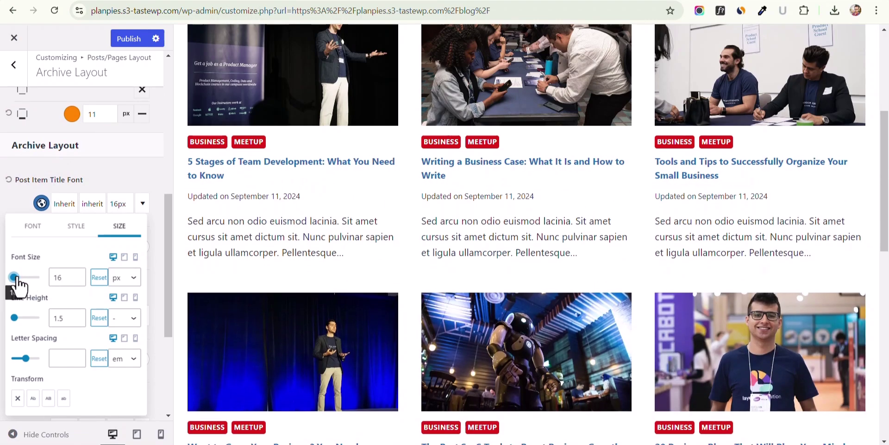
{"action": "left_click", "coordinate": [76, 275]}
{"action": "left_click", "coordinate": [76, 276]}
{"action": "left_click", "coordinate": [76, 275]}
{"action": "left_click", "coordinate": [76, 275]}
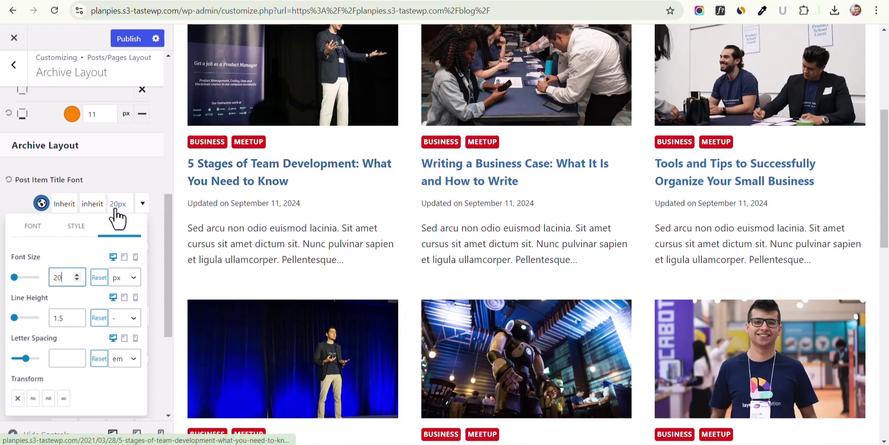
- Try the text transform options on the post item titles and settle on capitalizing each word
{"action": "left_click", "coordinate": [33, 398]}
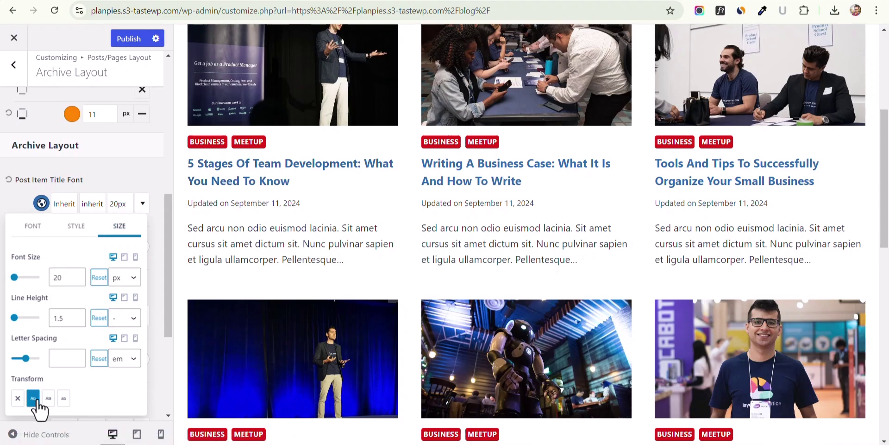
{"action": "left_click", "coordinate": [48, 399]}
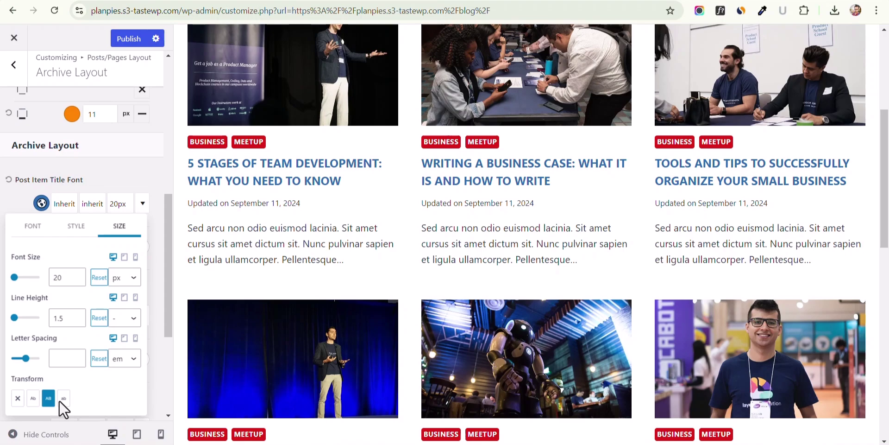
{"action": "left_click", "coordinate": [64, 400]}
{"action": "left_click", "coordinate": [48, 400]}
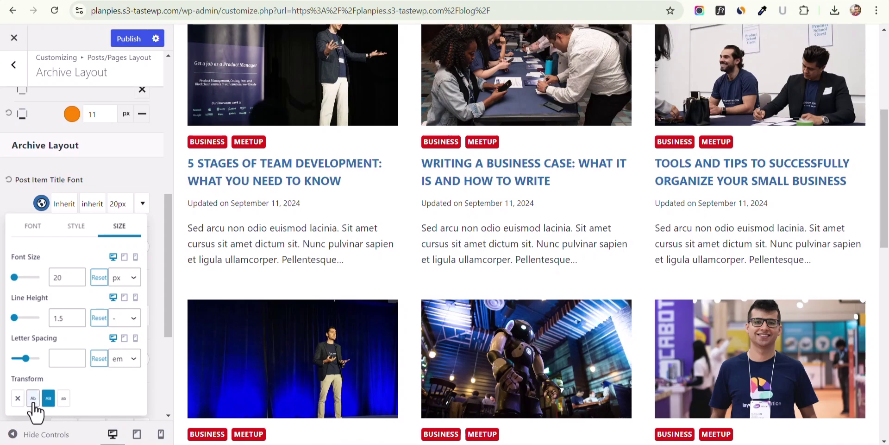
{"action": "left_click", "coordinate": [32, 398]}
- Set the font style of the post item titles to Medium 500 Italic
{"action": "left_click", "coordinate": [86, 231]}
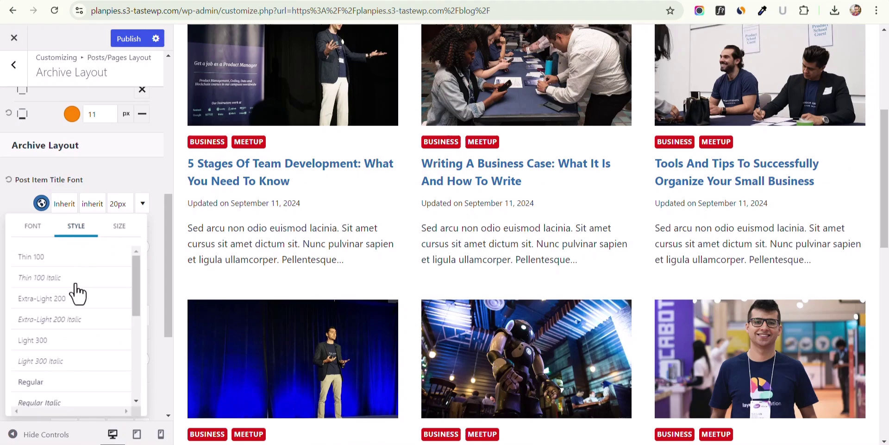
{"action": "scroll", "coordinate": [74, 347], "scroll_direction": "down", "scroll_amount": 2}
{"action": "left_click", "coordinate": [56, 343]}
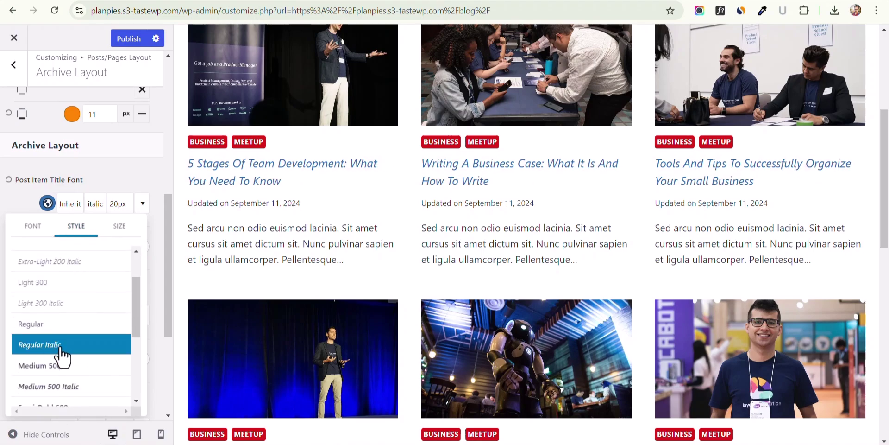
{"action": "scroll", "coordinate": [62, 354], "scroll_direction": "down", "scroll_amount": 3}
{"action": "left_click", "coordinate": [64, 311]}
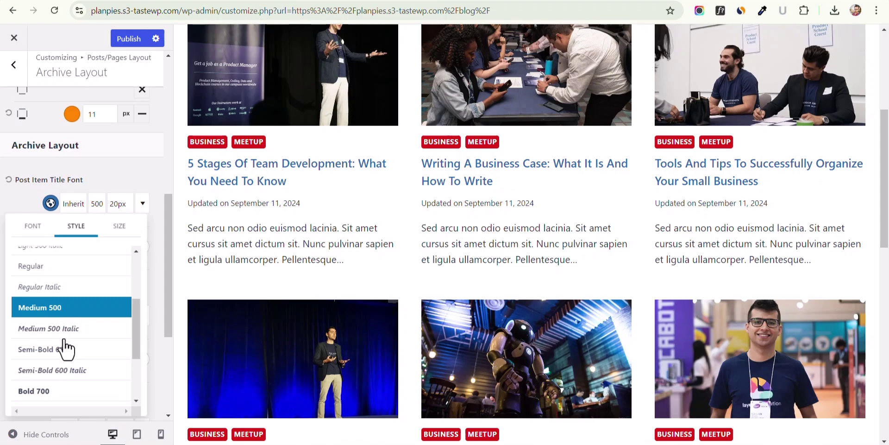
{"action": "left_click", "coordinate": [66, 332]}
{"action": "scroll", "coordinate": [67, 352], "scroll_direction": "down", "scroll_amount": 2}
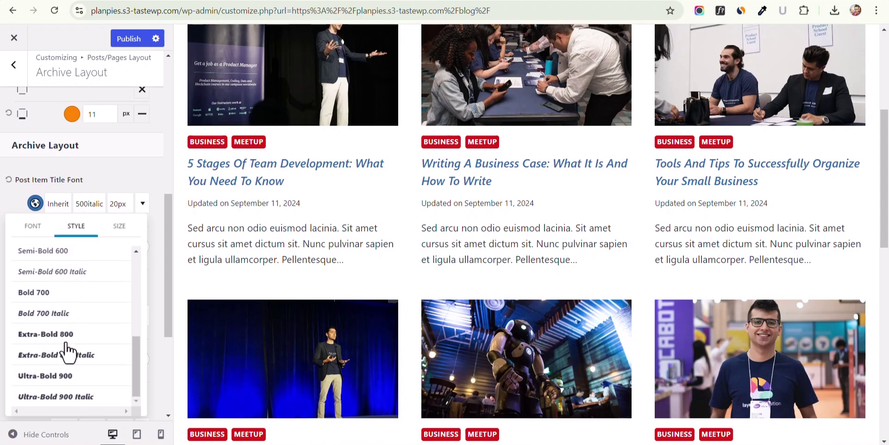
{"action": "left_click", "coordinate": [104, 178]}
{"action": "scroll", "coordinate": [91, 306], "scroll_direction": "down", "scroll_amount": 1}
{"action": "scroll", "coordinate": [88, 326], "scroll_direction": "down", "scroll_amount": 2}
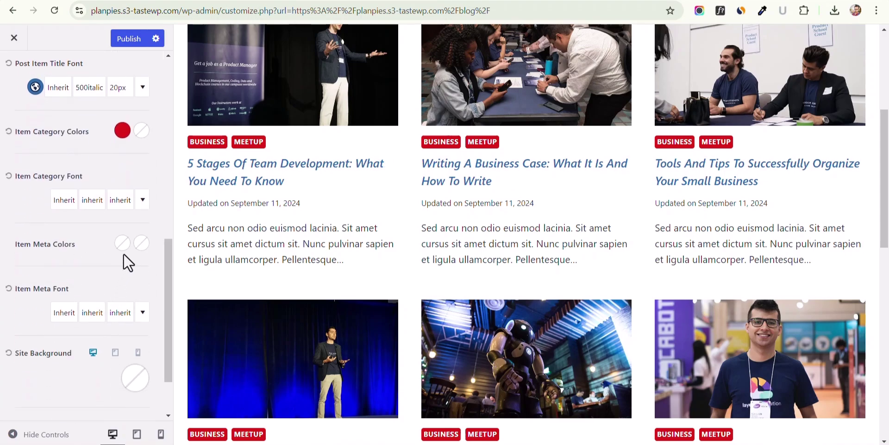
- Try the light palette color EDF2F7 as the archive content background and check it behind the post items
{"action": "scroll", "coordinate": [84, 334], "scroll_direction": "down", "scroll_amount": 2}
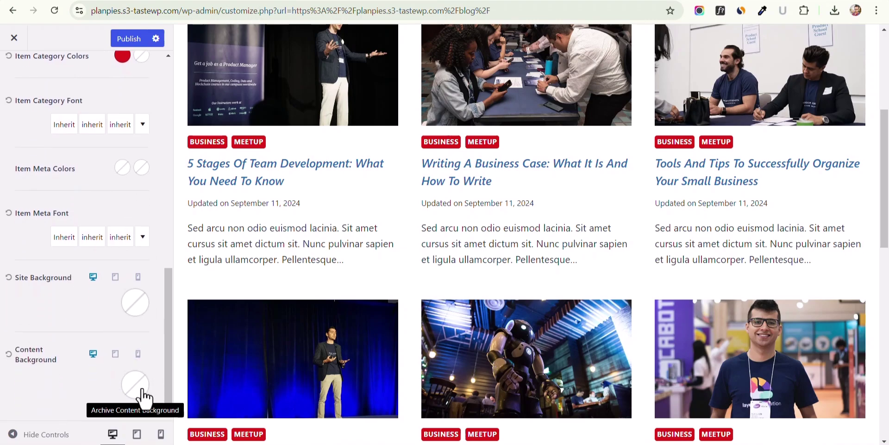
{"action": "left_click", "coordinate": [135, 385]}
{"action": "left_click", "coordinate": [124, 330]}
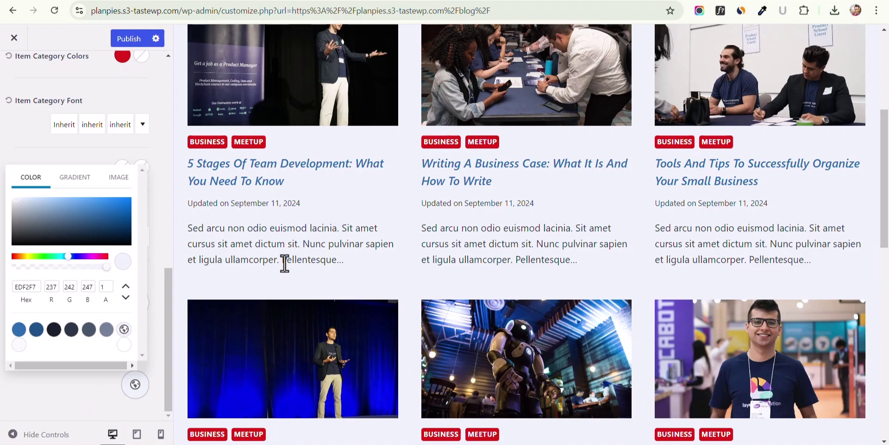
{"action": "scroll", "coordinate": [447, 260], "scroll_direction": "up", "scroll_amount": 5}
{"action": "scroll", "coordinate": [449, 293], "scroll_direction": "down", "scroll_amount": 6}
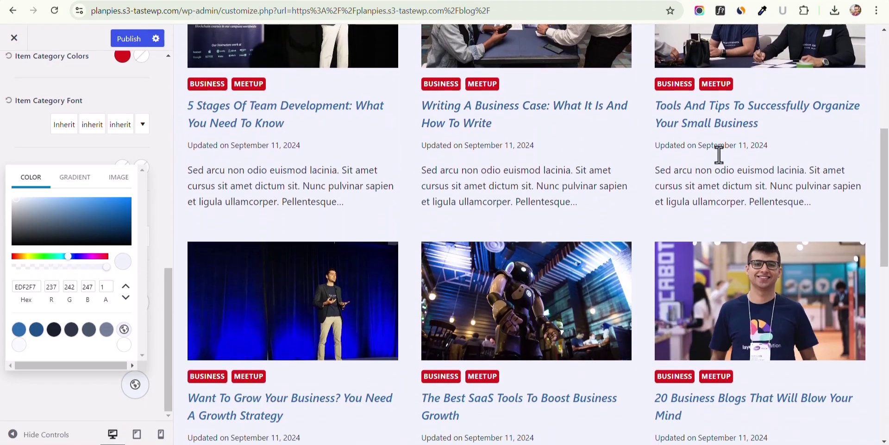
- Try the dark palette colors, including 4A5568, as the content background and return to the light EDF2F7
{"action": "left_click", "coordinate": [54, 330]}
{"action": "left_click", "coordinate": [72, 332]}
{"action": "left_click", "coordinate": [88, 331]}
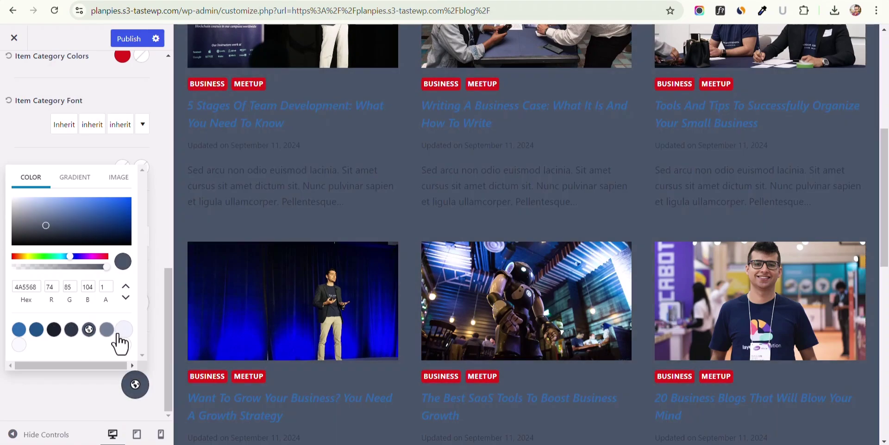
{"action": "left_click", "coordinate": [119, 333]}
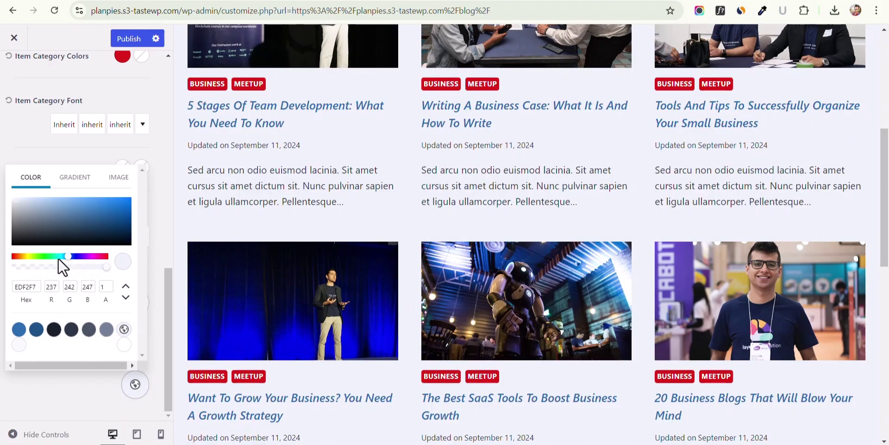
- Try custom pale yellow and green tints for the content background, settling on light green E6F5C4
{"action": "left_click", "coordinate": [29, 256]}
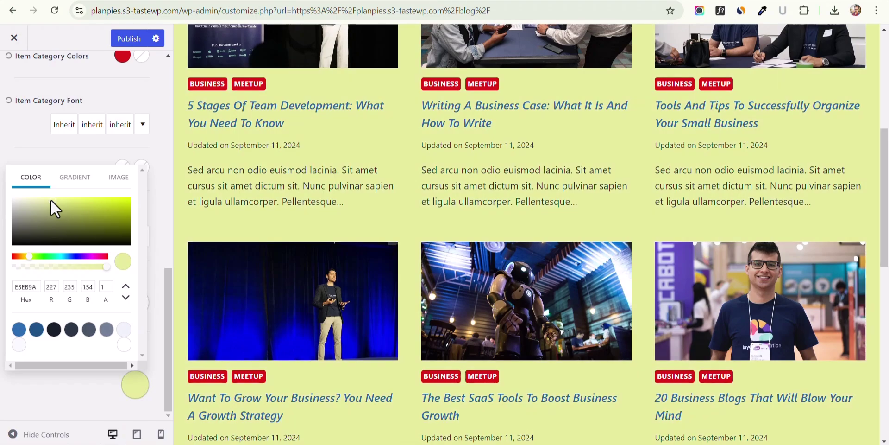
{"action": "left_click_drag", "start_coordinate": [51, 199], "coordinate": [27, 198]}
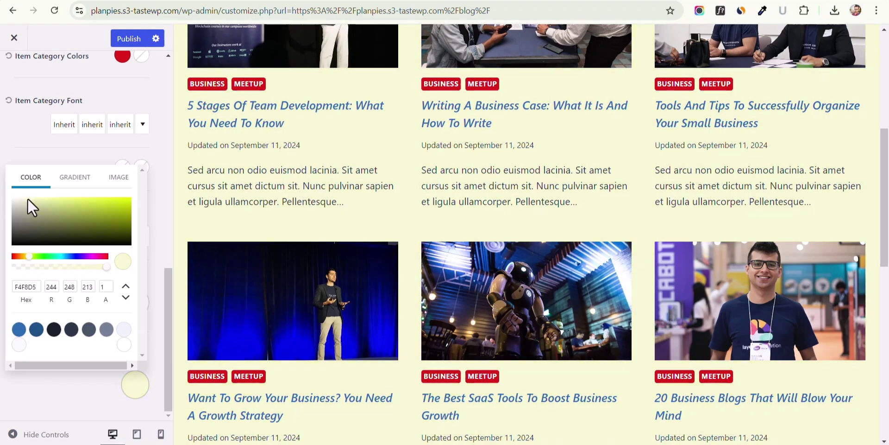
{"action": "scroll", "coordinate": [542, 185], "scroll_direction": "up", "scroll_amount": 6}
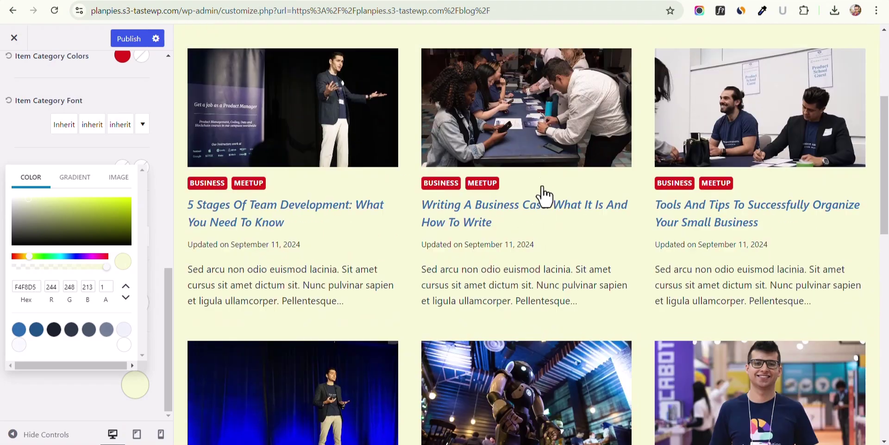
{"action": "mouse_move", "coordinate": [29, 256]}
{"action": "left_mouse_down"}
{"action": "mouse_move", "coordinate": [13, 256]}
{"action": "mouse_move", "coordinate": [33, 257]}
{"action": "left_mouse_up"}
{"action": "left_click", "coordinate": [19, 201]}
{"action": "left_click_drag", "start_coordinate": [23, 200], "coordinate": [35, 198]}
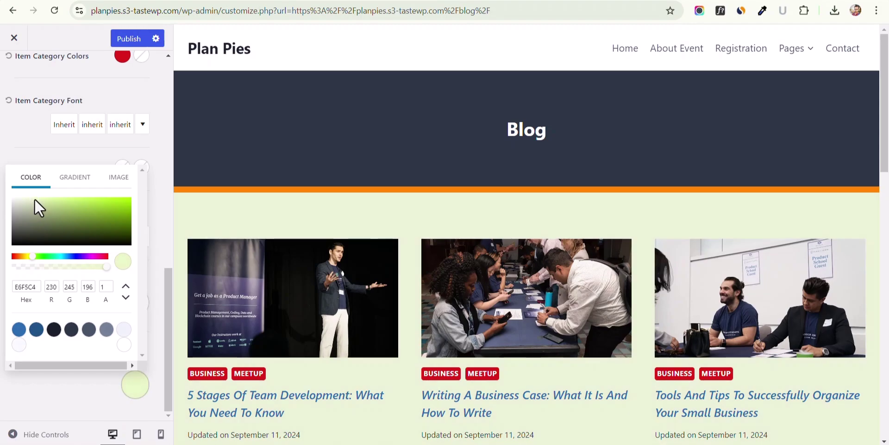
- Hide the customizer controls and examine the full-width blog archive preview down to its footer
{"action": "left_click", "coordinate": [13, 434]}
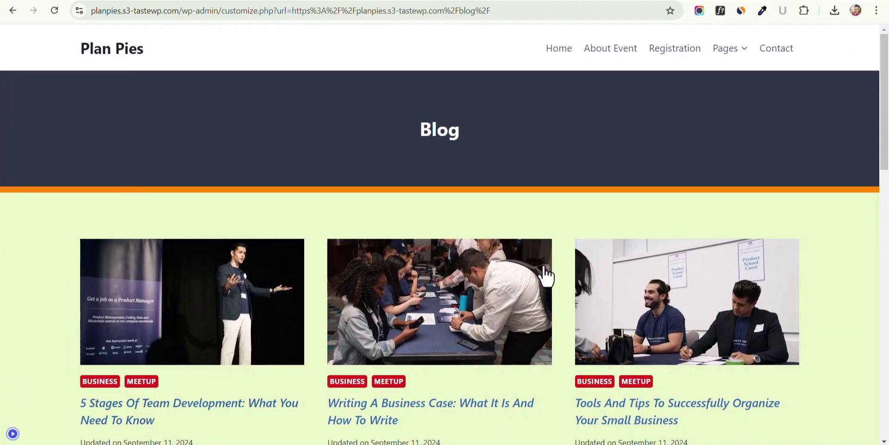
{"action": "scroll", "coordinate": [551, 267], "scroll_direction": "down", "scroll_amount": 10}
{"action": "scroll", "coordinate": [551, 267], "scroll_direction": "down", "scroll_amount": 5}
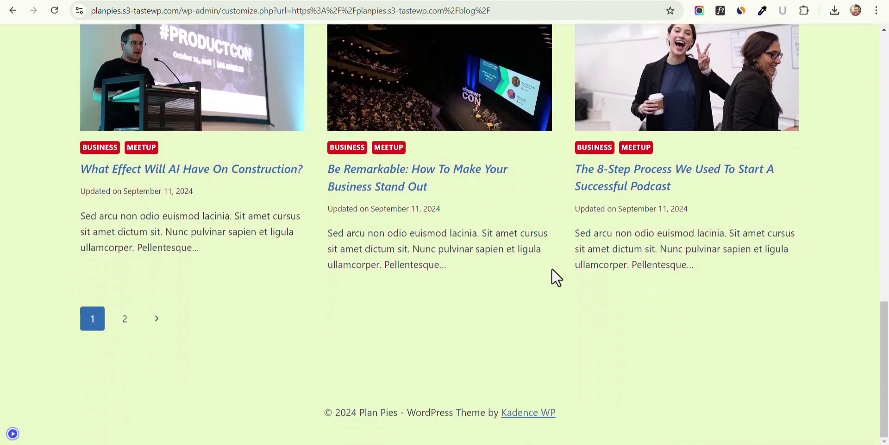
{"action": "scroll", "coordinate": [339, 323], "scroll_direction": "up", "scroll_amount": 15}
{"action": "scroll", "coordinate": [276, 340], "scroll_direction": "up", "scroll_amount": 1}
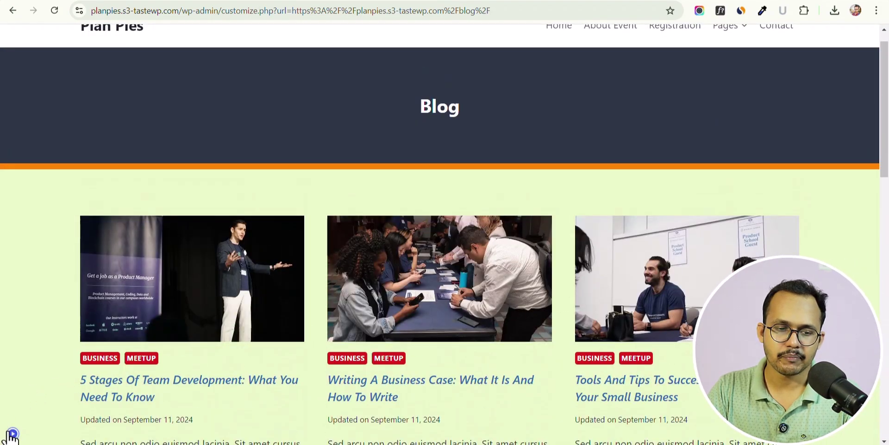
- Show the customizer controls again, reset the content background to its default and publish the archive design
{"action": "left_click", "coordinate": [13, 434]}
{"action": "left_click", "coordinate": [143, 388]}
{"action": "left_click", "coordinate": [39, 387]}
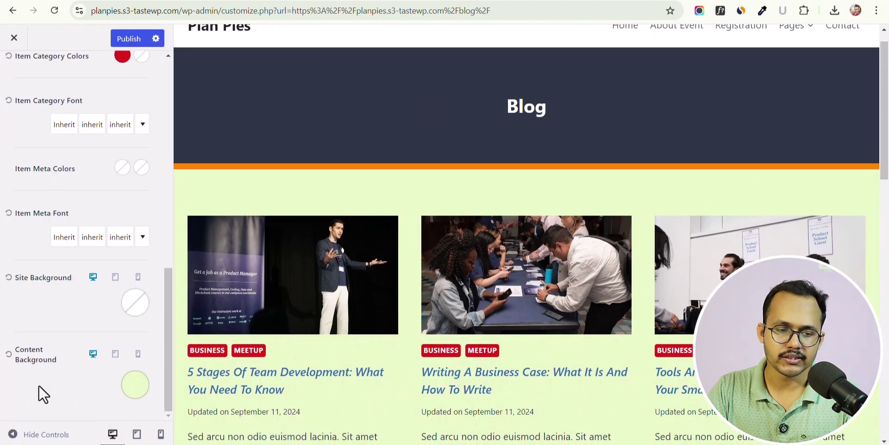
{"action": "left_click", "coordinate": [9, 353]}
{"action": "left_click", "coordinate": [128, 41]}
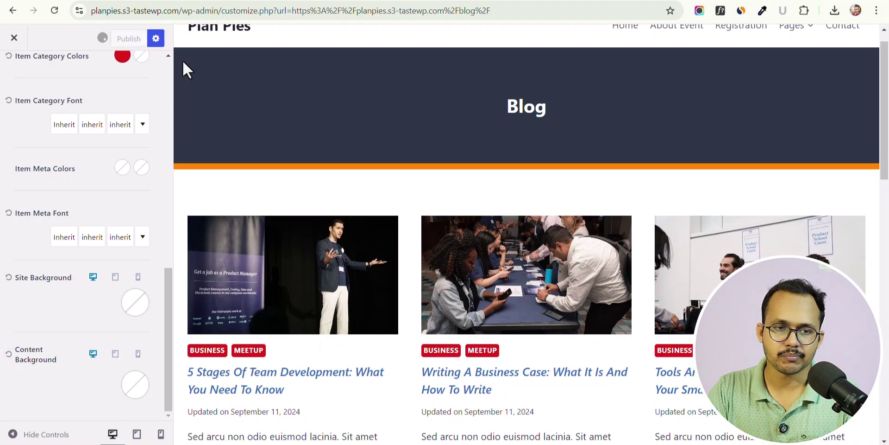
- Exit the customizer and review the published blog page from the title banner down to the pagination and footer
{"action": "left_click", "coordinate": [14, 37]}
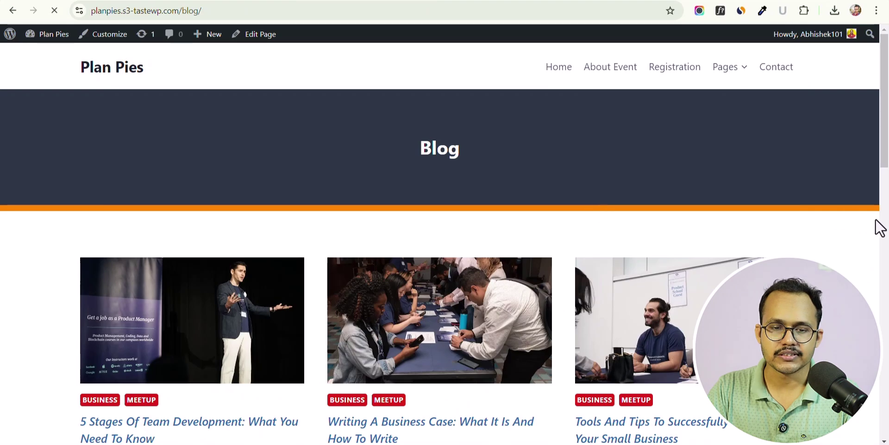
{"action": "scroll", "coordinate": [868, 242], "scroll_direction": "down", "scroll_amount": 10}
{"action": "scroll", "coordinate": [868, 242], "scroll_direction": "down", "scroll_amount": 5}
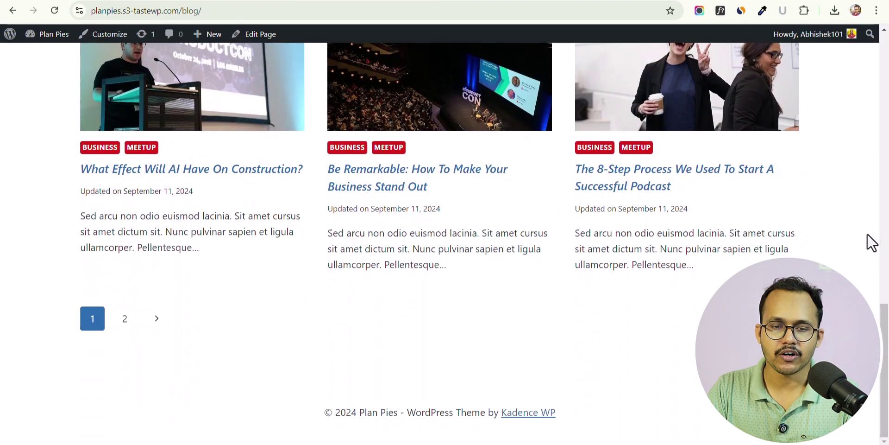
{"action": "scroll", "coordinate": [825, 231], "scroll_direction": "up", "scroll_amount": 6}
{"action": "scroll", "coordinate": [823, 222], "scroll_direction": "up", "scroll_amount": 10}
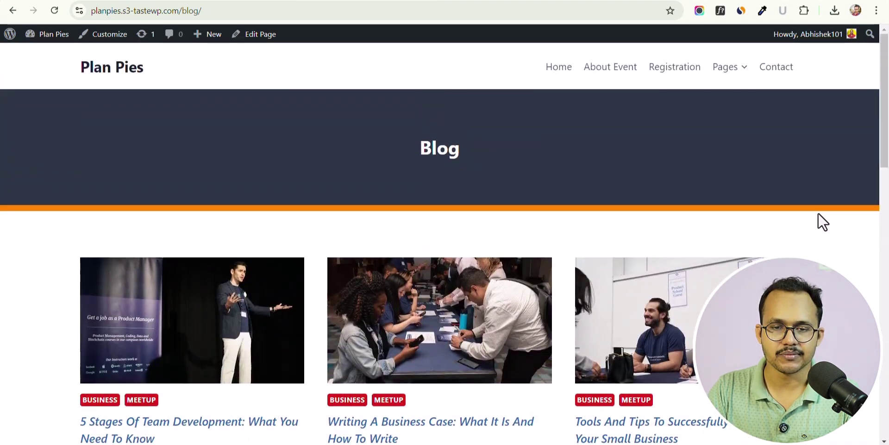